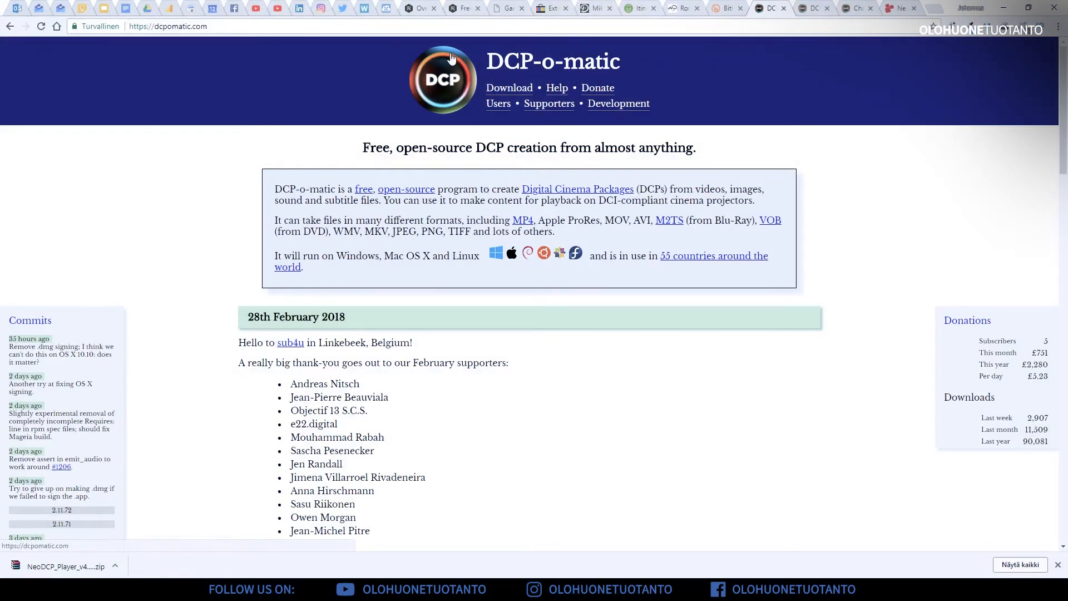
Open the DCP-o-matic download page and review the stable release builds offered for Windows.
left_click(515, 92)
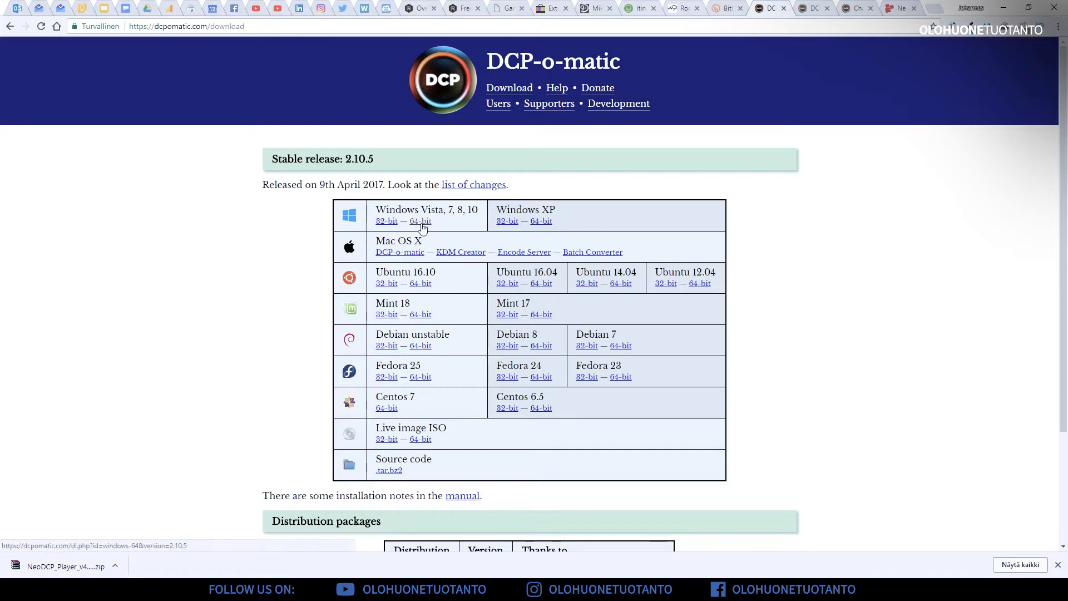
double_click(472, 210)
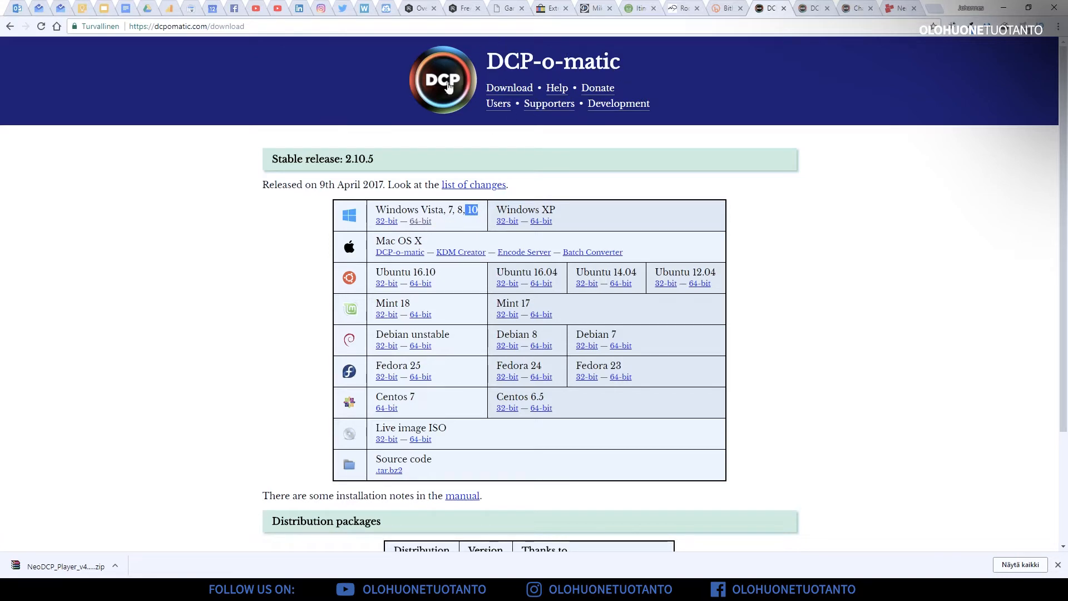
left_click(873, 248)
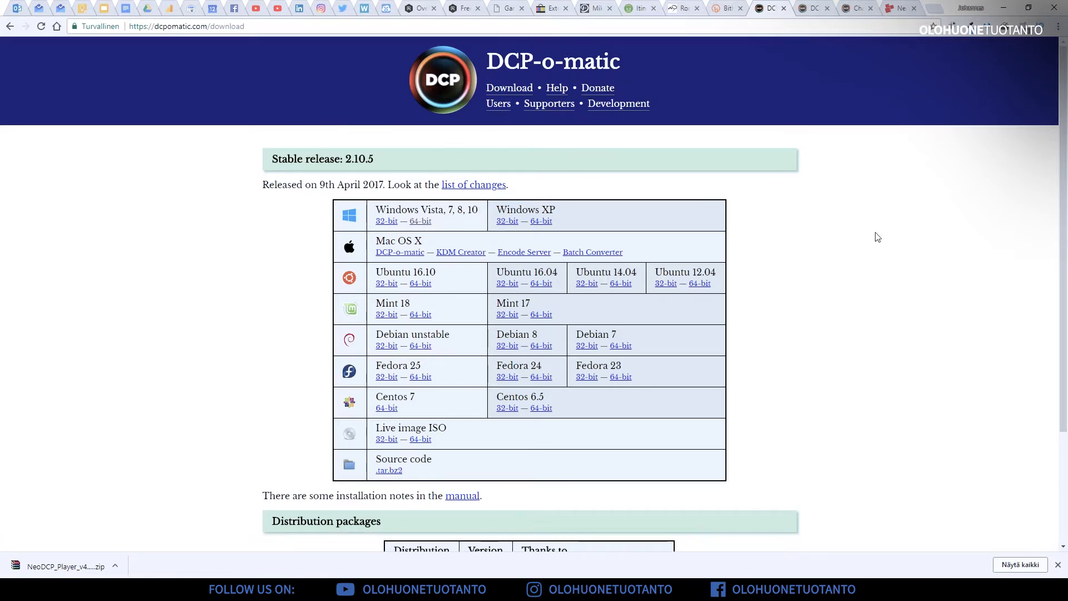
left_click(1003, 7)
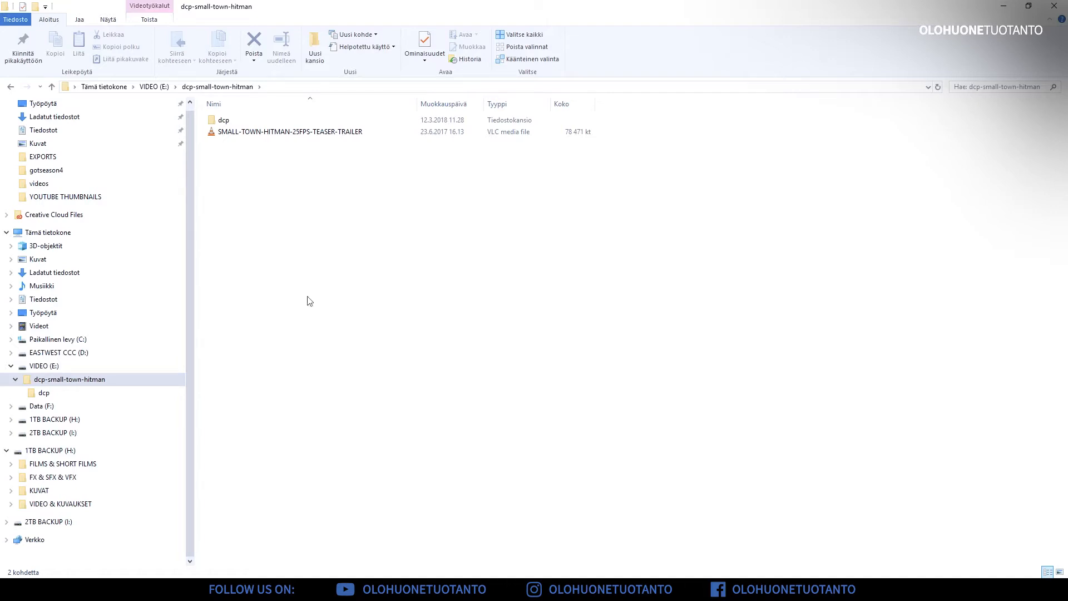
Inspect the dcp-small-town-hitman folder on VIDEO (E:), checking the teaser trailer video and the contents of the dcp subfolder.
key("alt+Up")
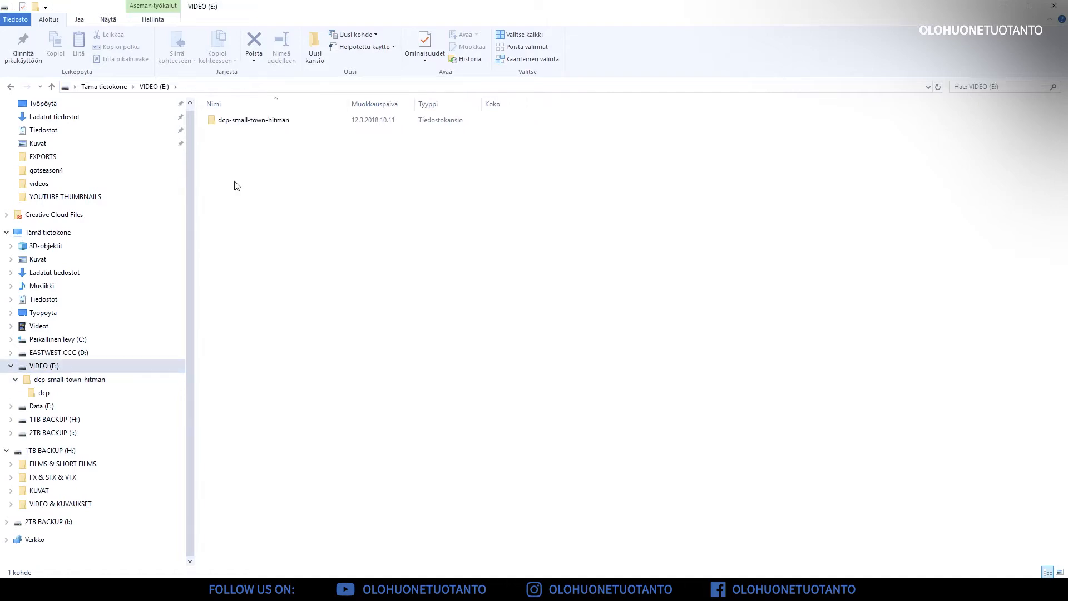
double_click(253, 121)
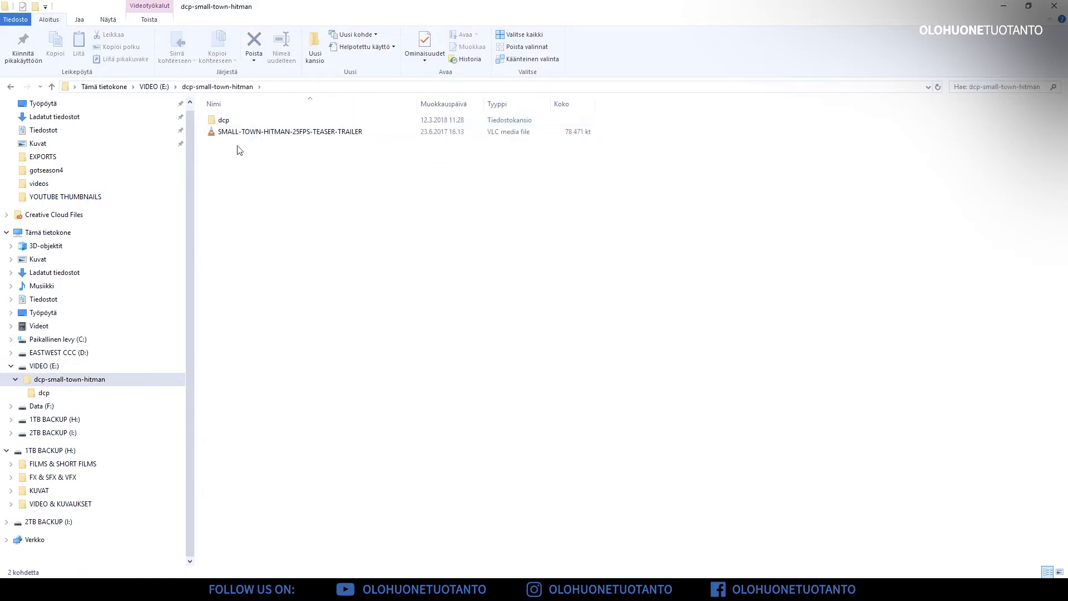
left_click(274, 134)
left_click(325, 179)
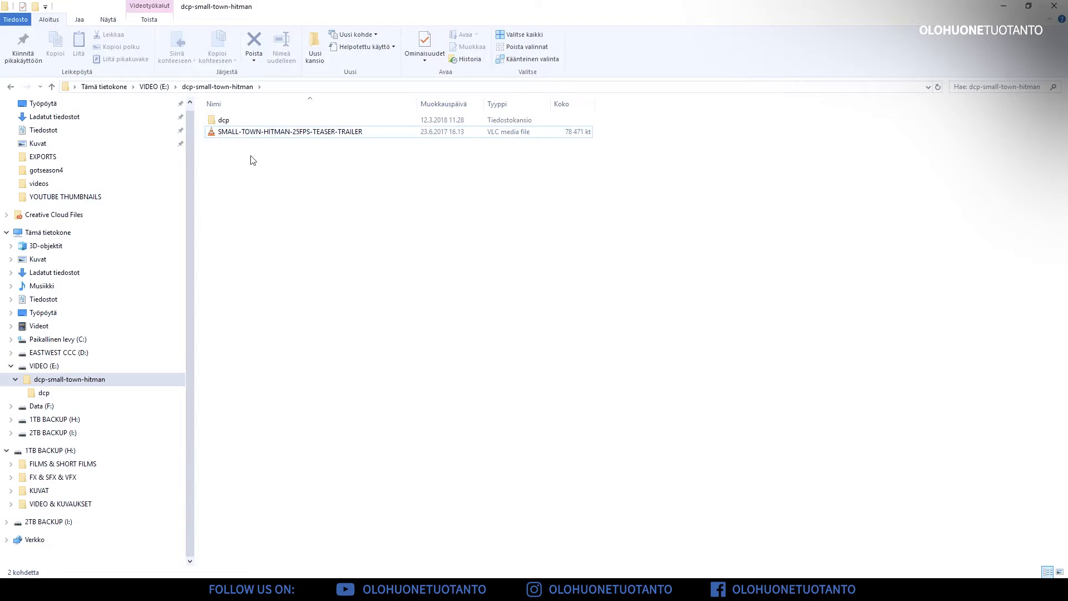
left_click(291, 137)
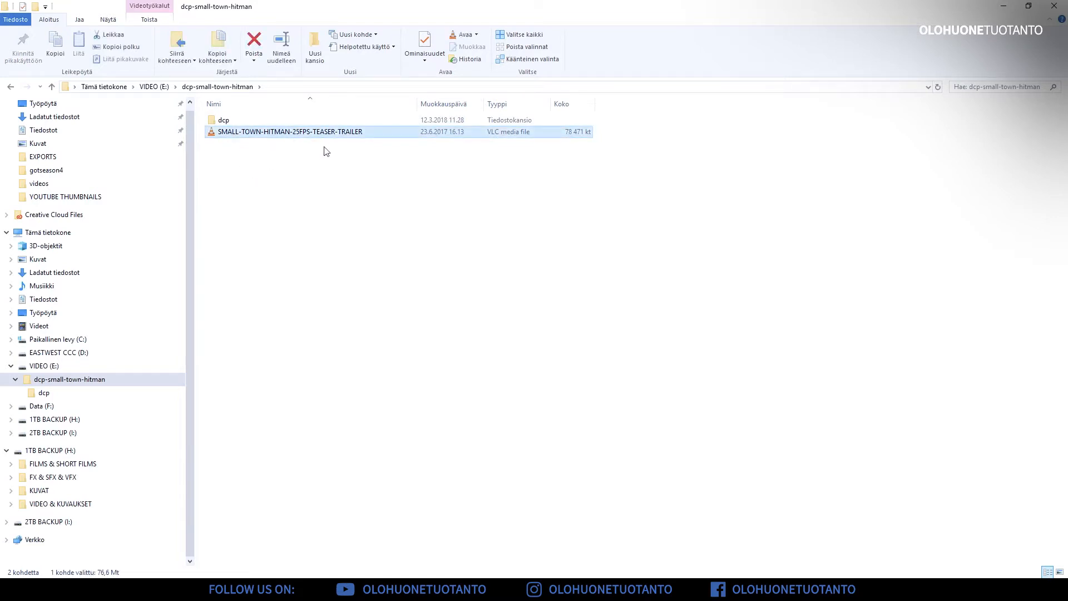
left_click(237, 120)
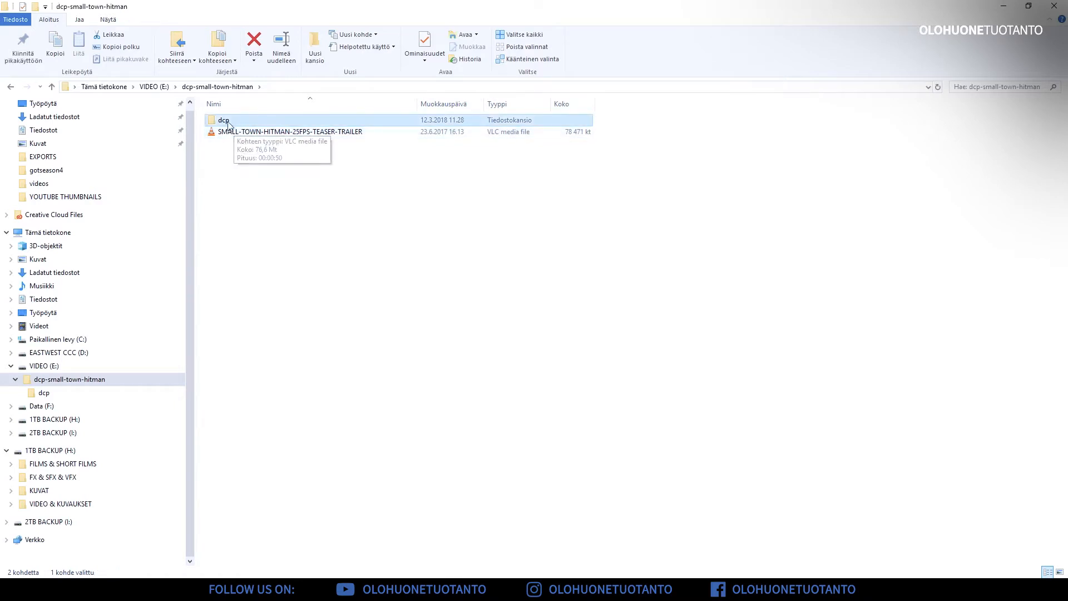
double_click(242, 123)
left_click(11, 86)
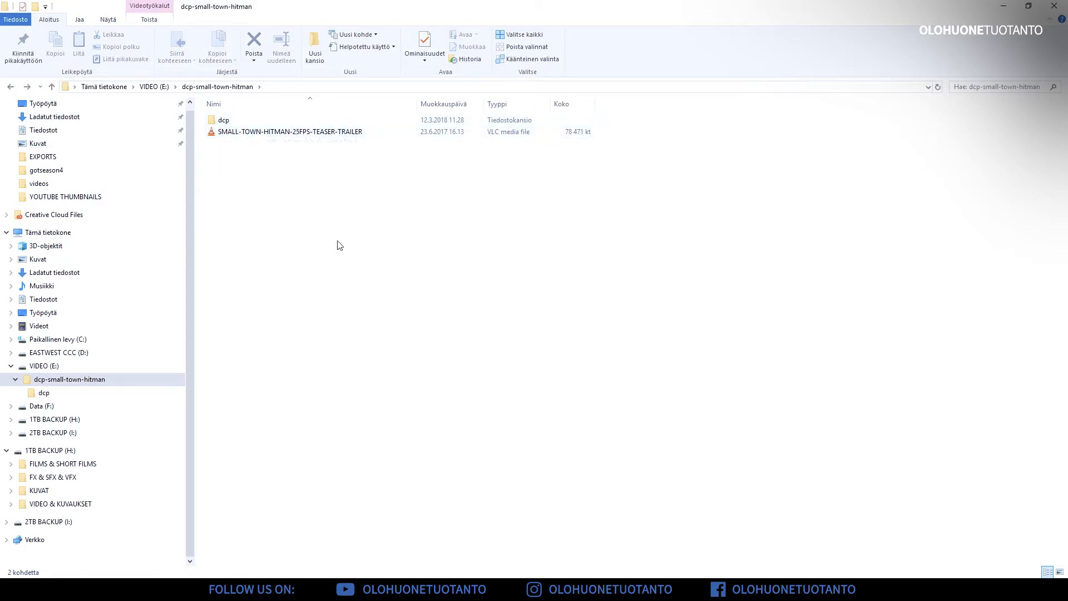
left_click(1006, 6)
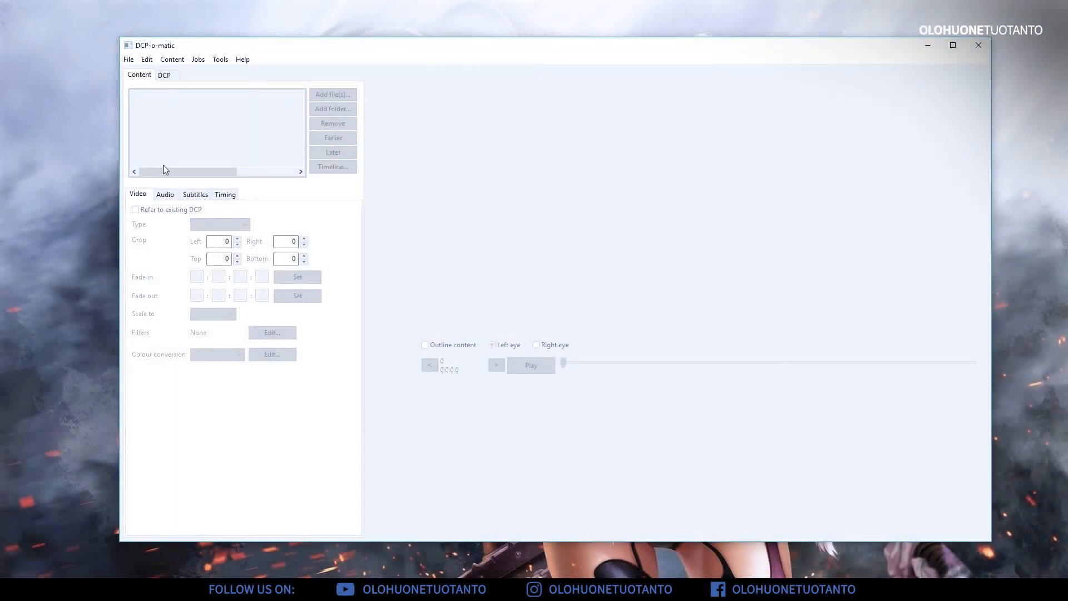
Start a new film and choose the dcp folder inside dcp-small-town-hitman as the folder to create it in.
left_click(128, 59)
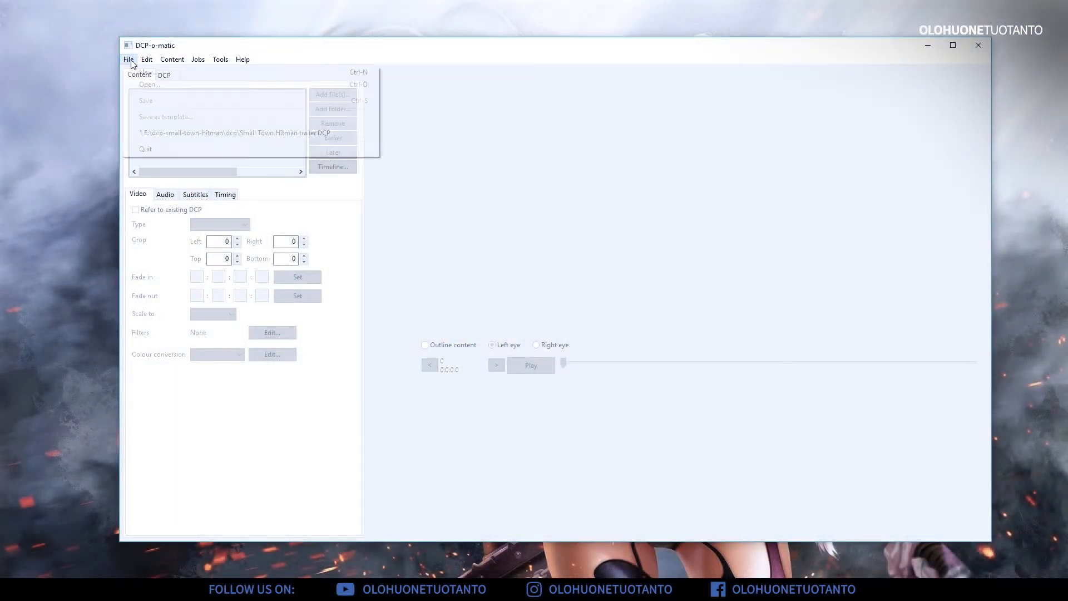
left_click(139, 70)
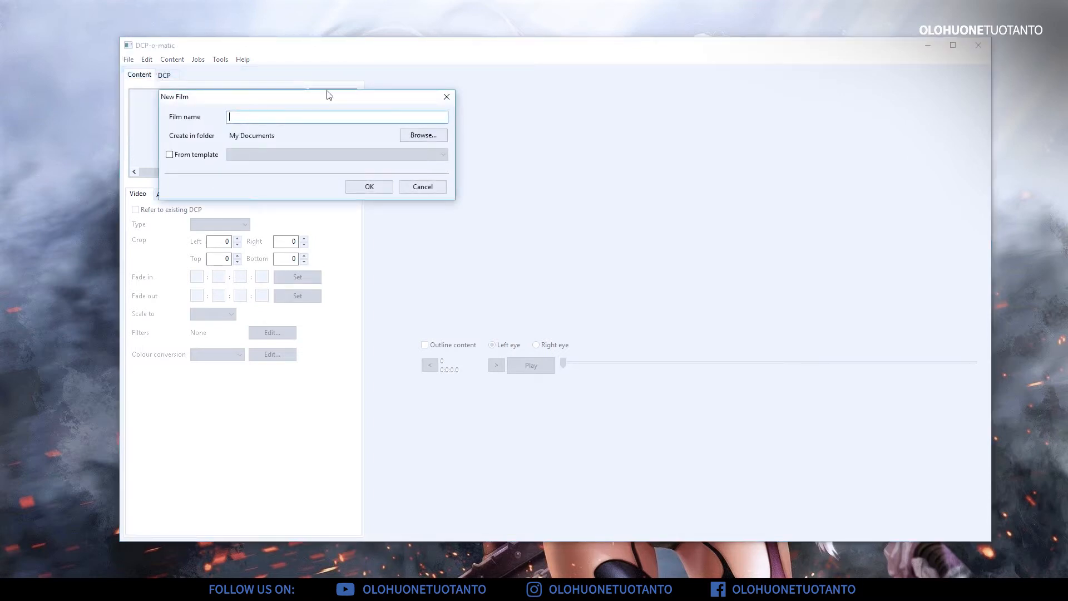
left_click_drag(327, 92, 570, 132)
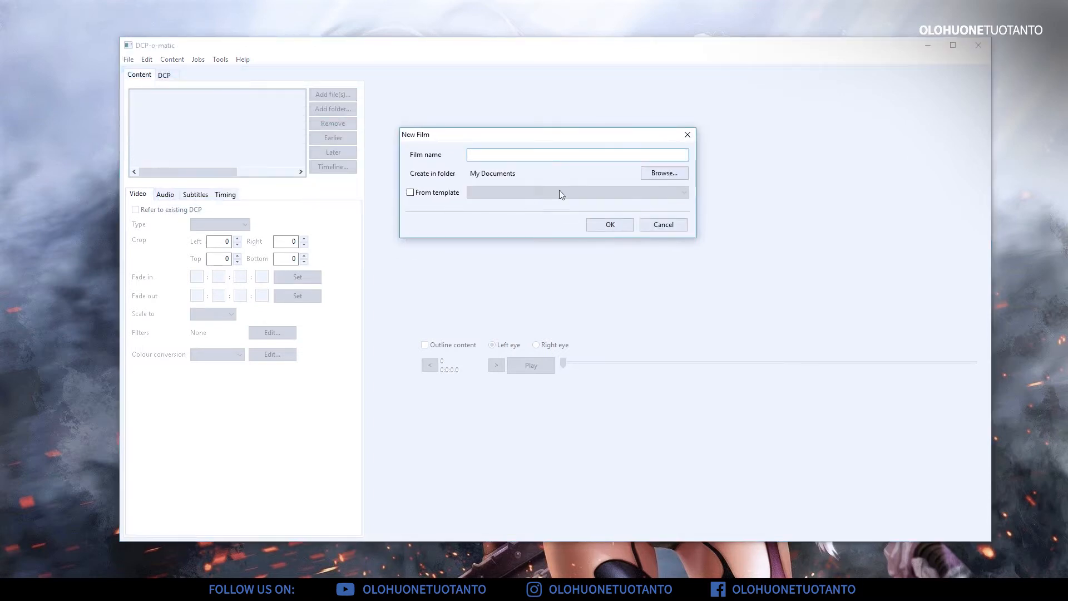
left_click(672, 177)
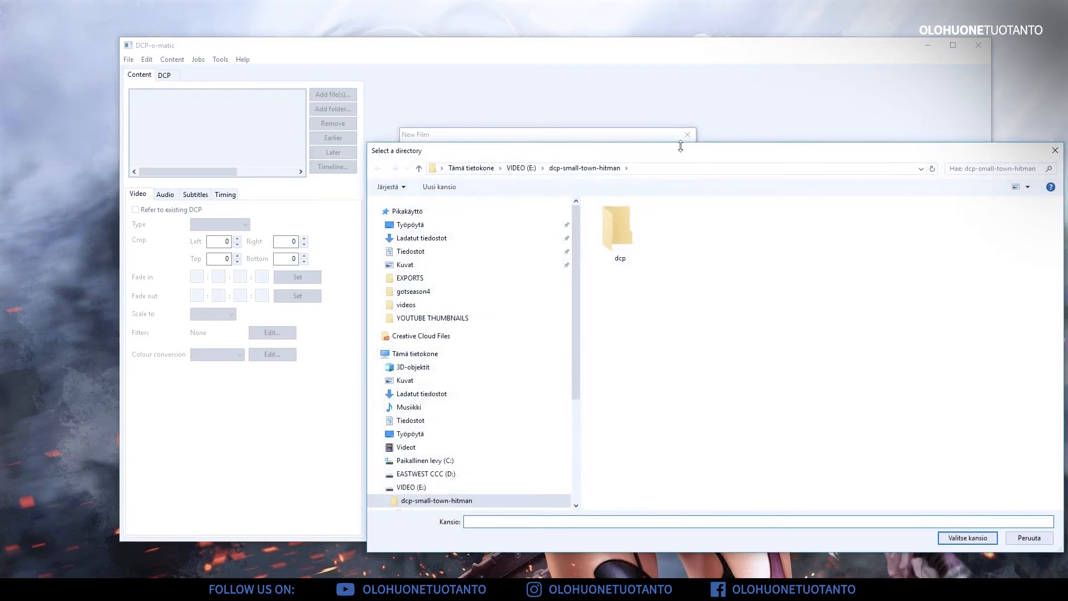
left_click_drag(682, 145, 477, 66)
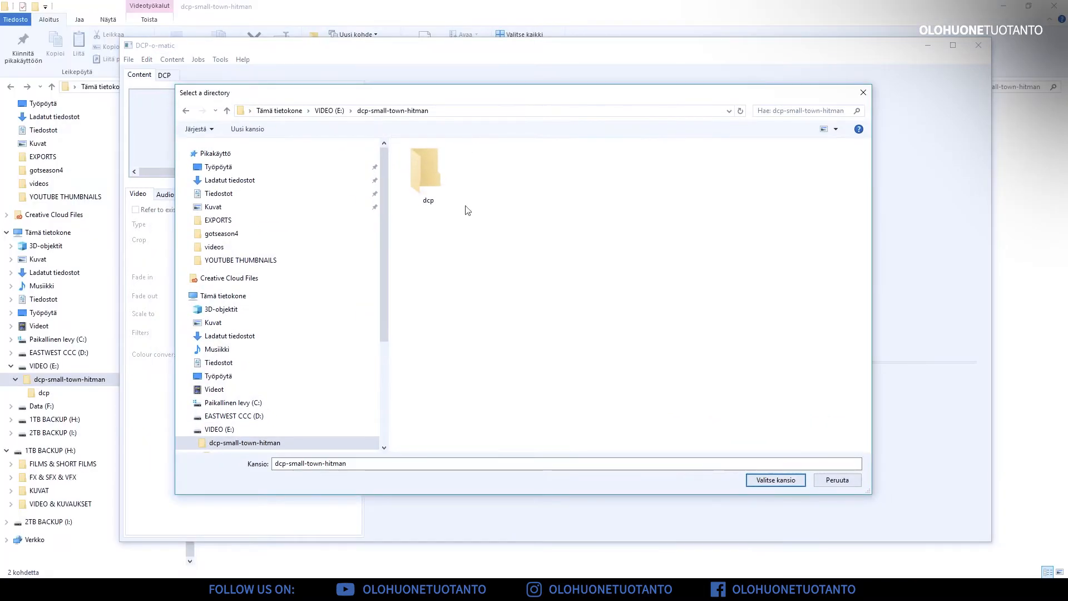
double_click(435, 161)
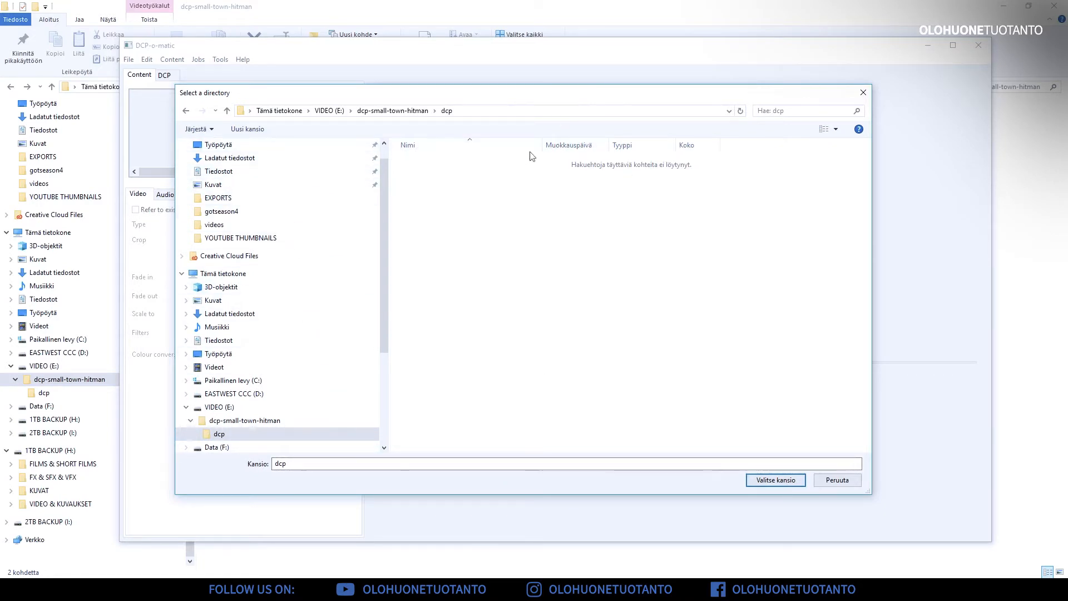
left_click(777, 480)
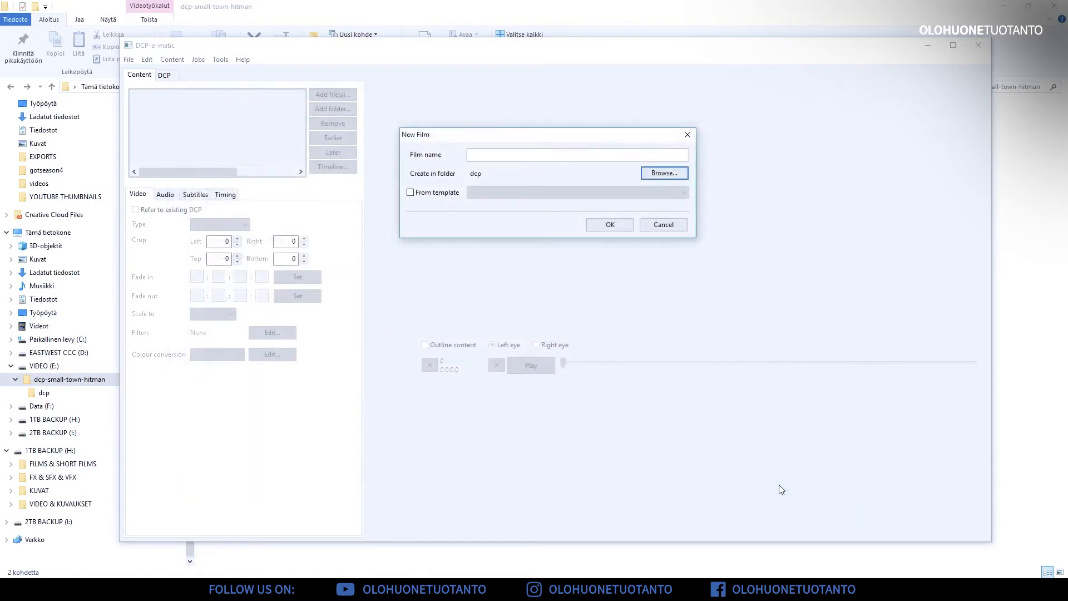
Name the film DCP SMALL TOWN HITMAN and create the project.
left_click(490, 152)
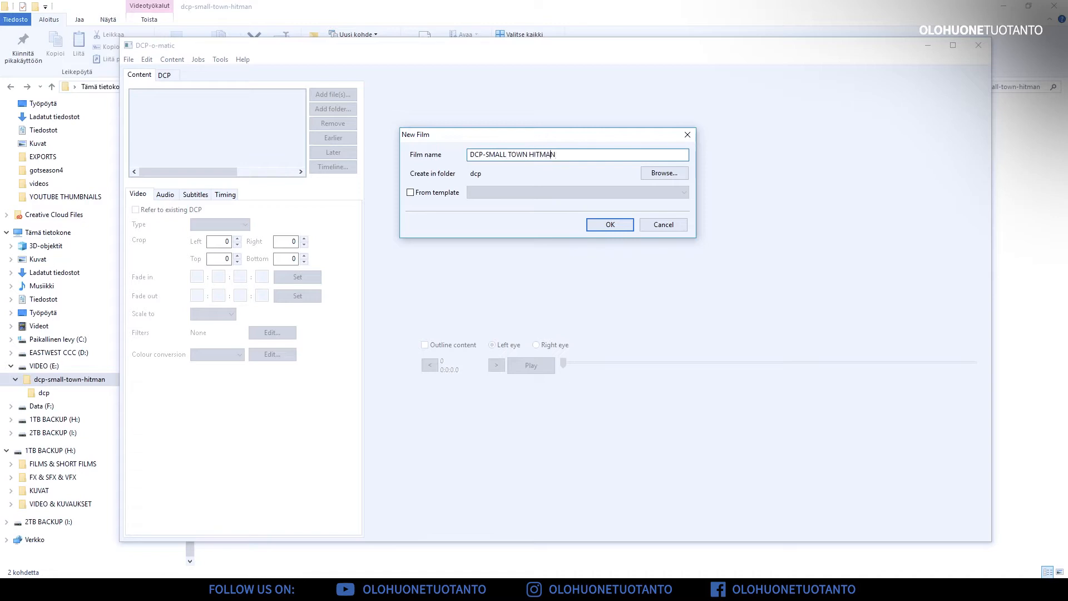
key("Delete")
left_click_drag(570, 144, 589, 162)
left_click(628, 243)
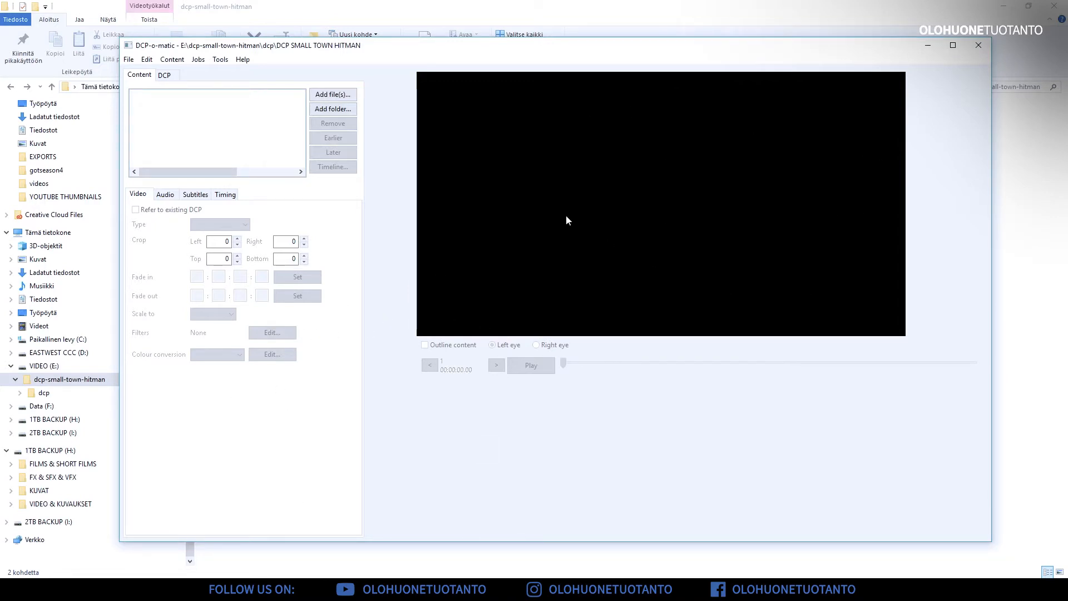
Add the video file SMALL-TOWN-HITMAN-25FPS-TEASER-TRAILER from the dcp-small-town-hitman folder to the film's content.
left_click(323, 94)
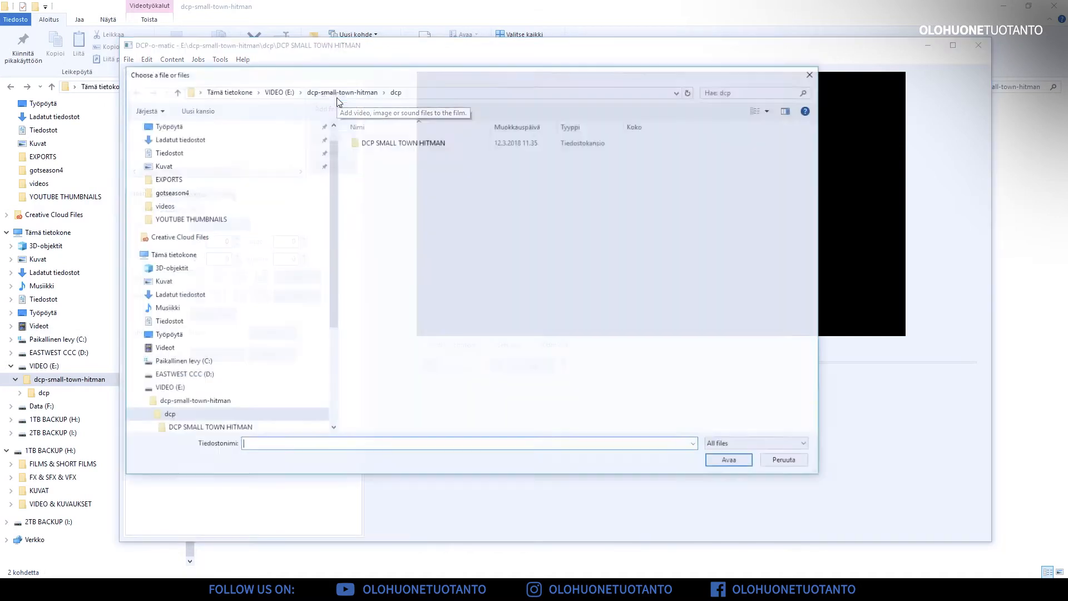
left_click(228, 401)
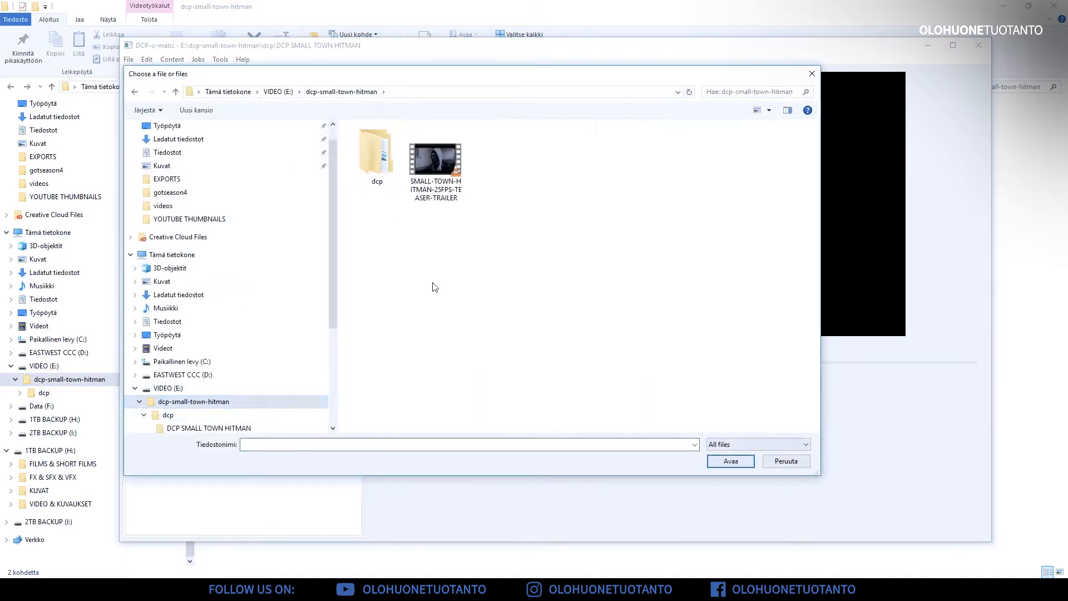
double_click(437, 162)
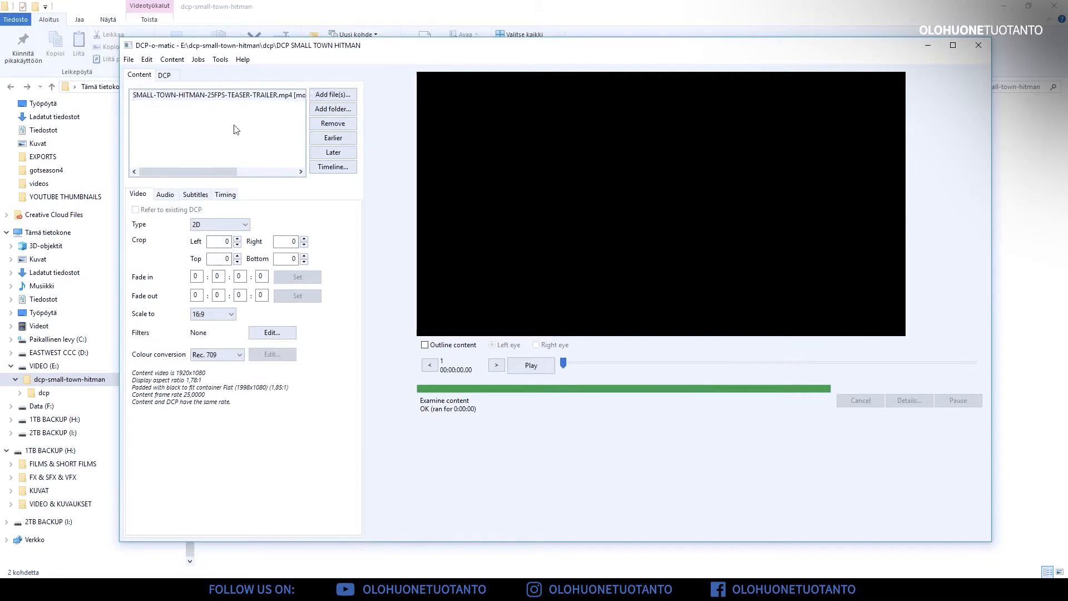
Move the preview to about frame 240 of the trailer and enable the content outline.
left_click_drag(563, 363, 607, 365)
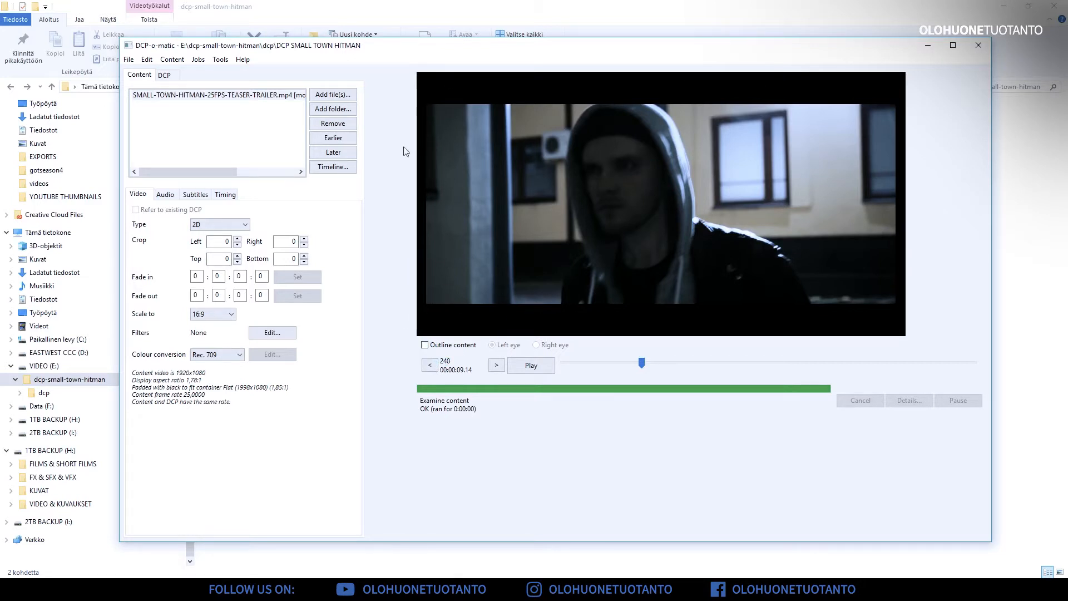
left_click(425, 345)
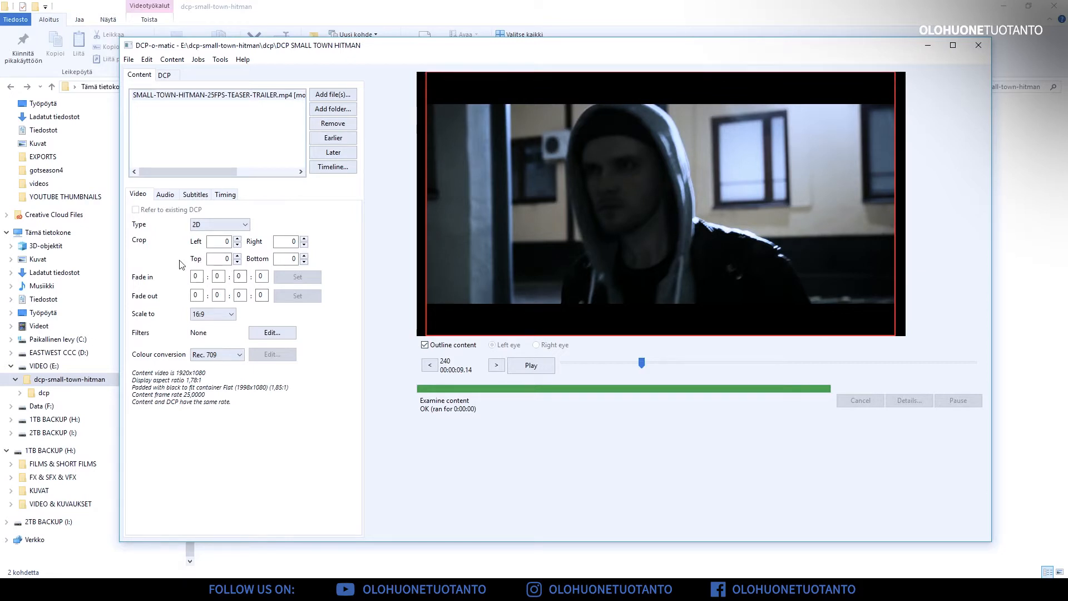
Configure the trailer's video settings with type 2D, scaling to 16:9 and Rec. 709 colour conversion.
left_click(220, 224)
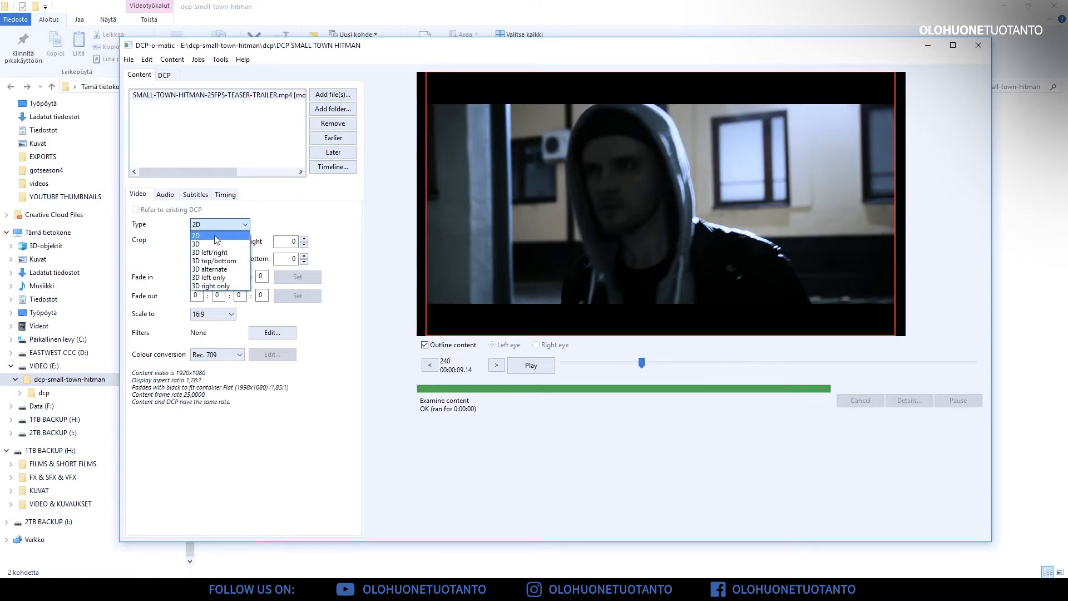
left_click(196, 238)
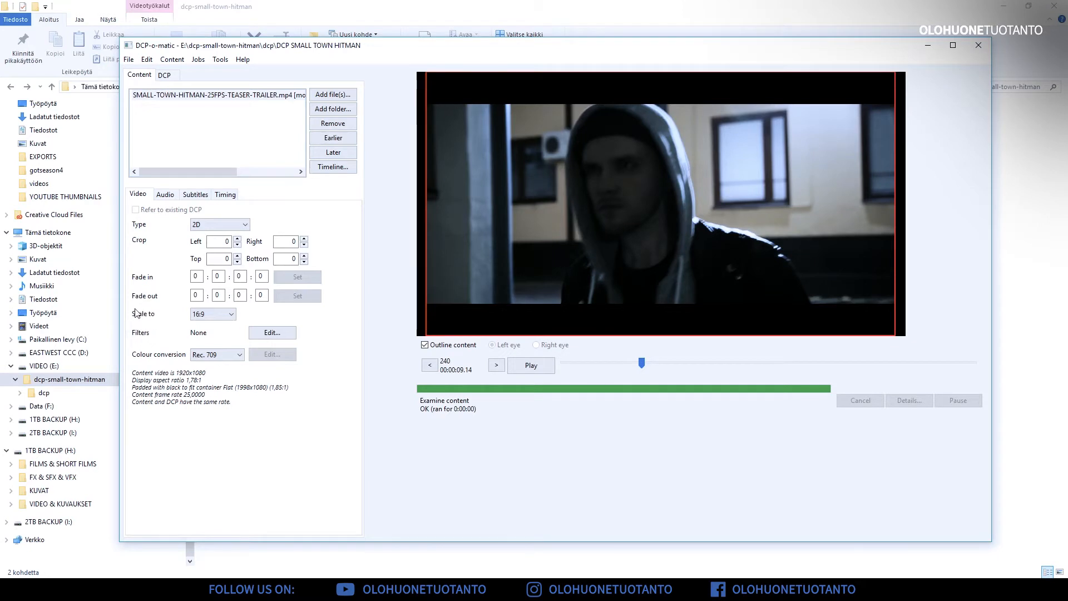
scroll(195, 316, "down", 1)
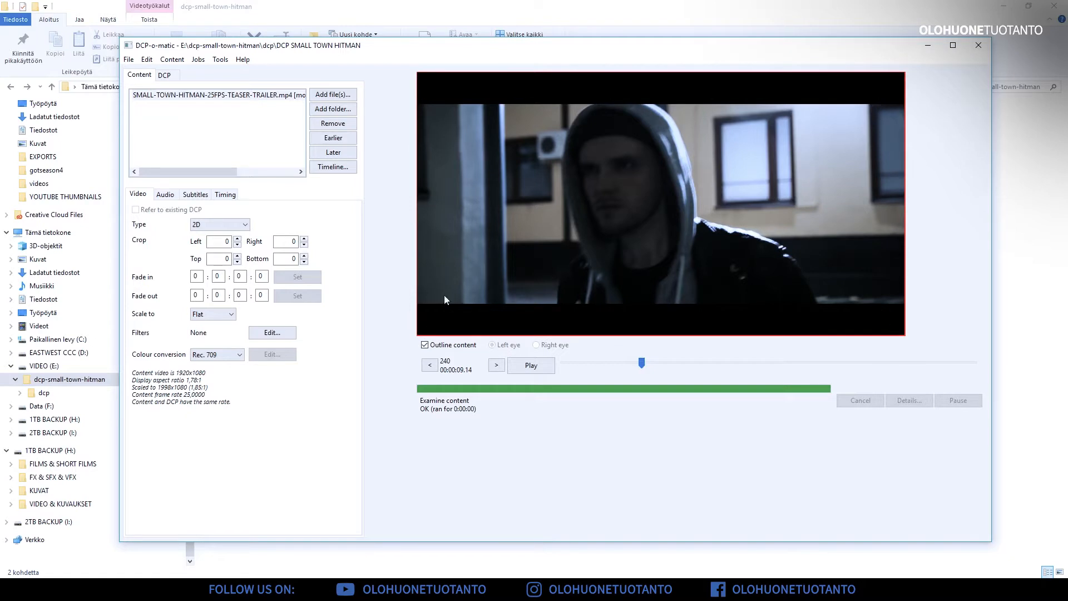
left_click(213, 314)
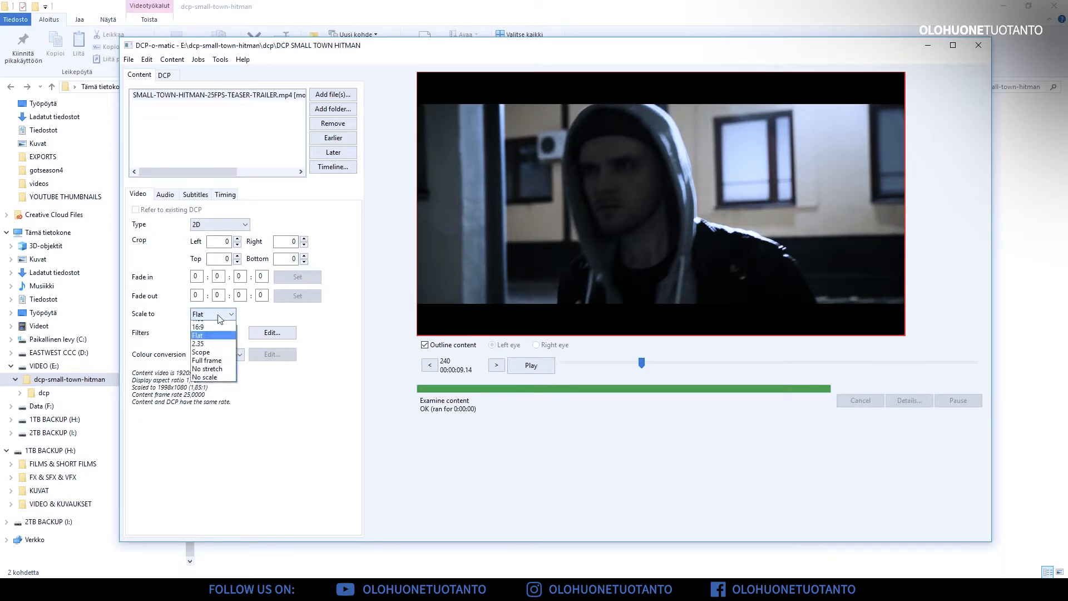
left_click(213, 340)
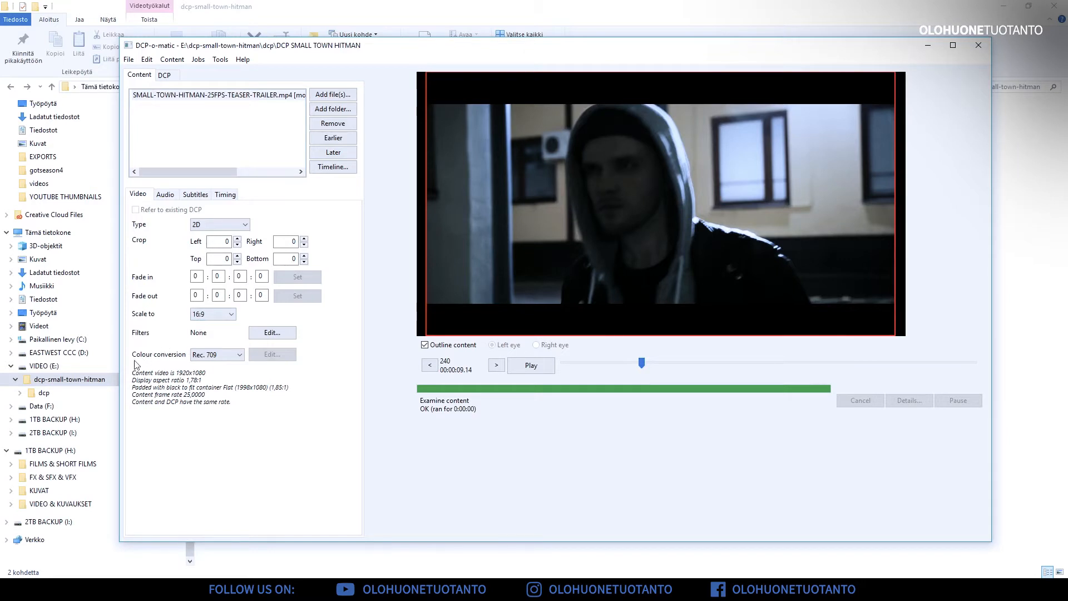
left_click(218, 355)
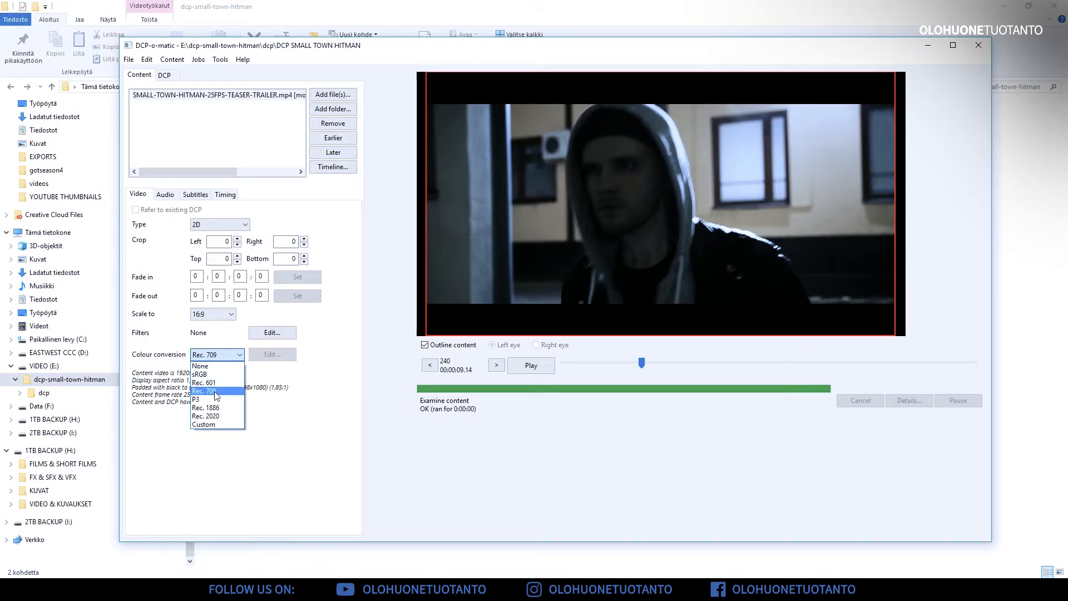
left_click(217, 392)
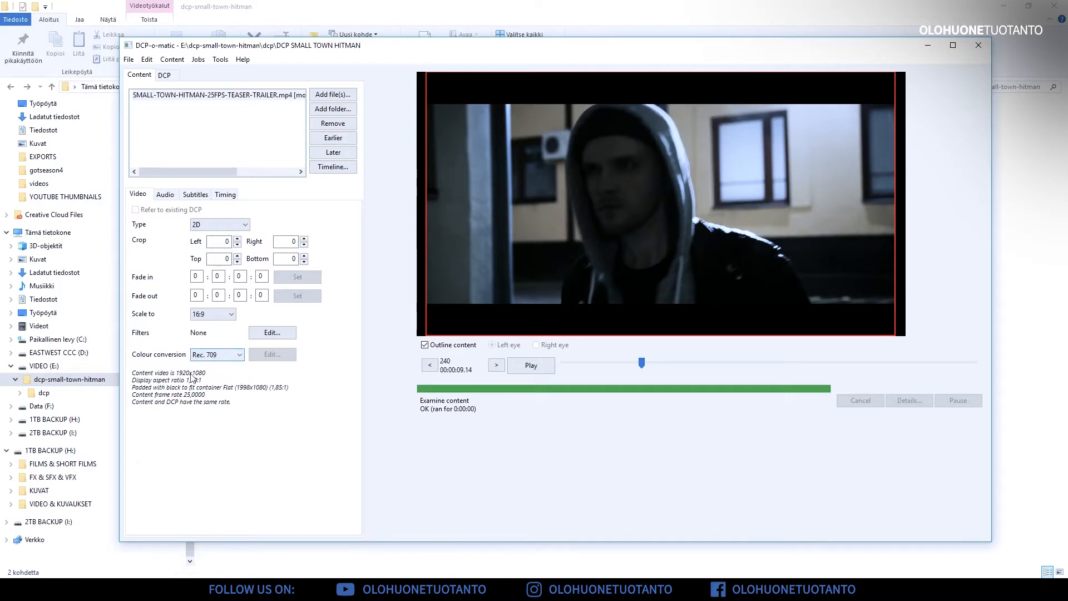
Review the trailer's audio channel mapping, subtitle options and timing settings.
left_click(173, 196)
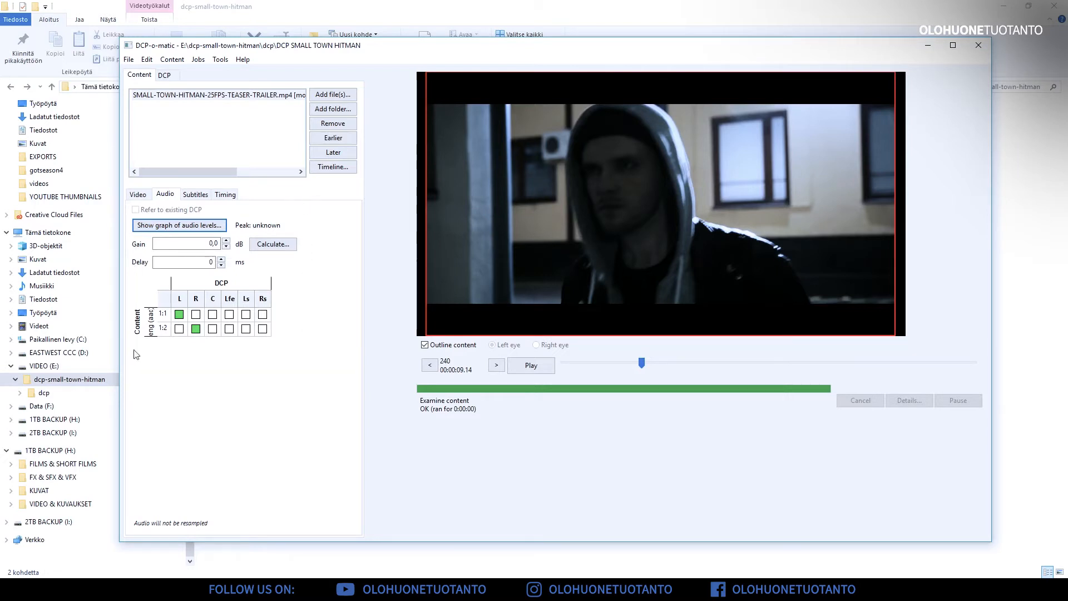
left_click(195, 194)
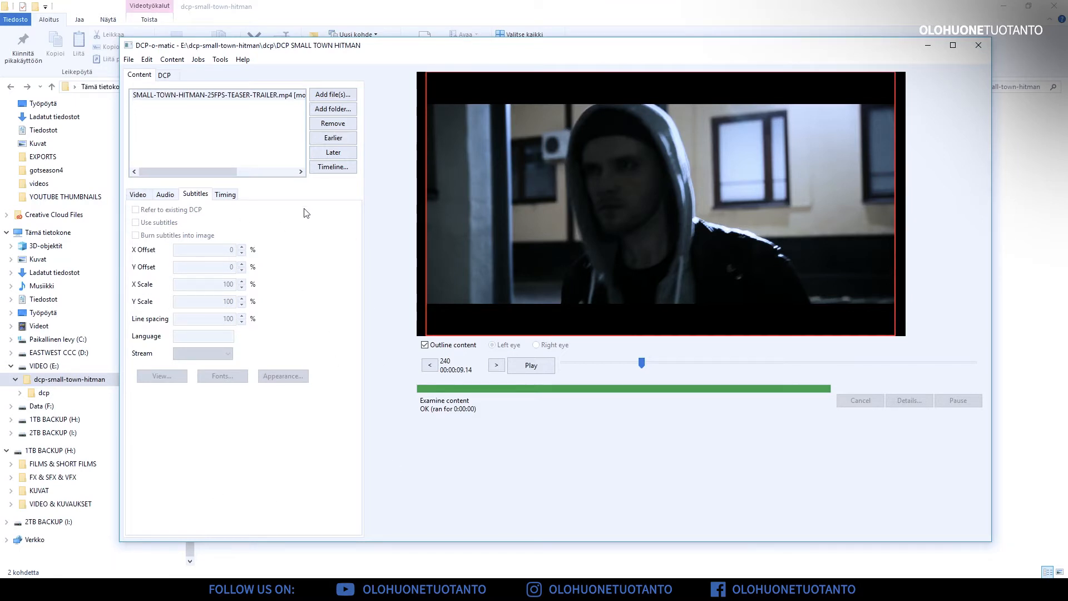
left_click(226, 195)
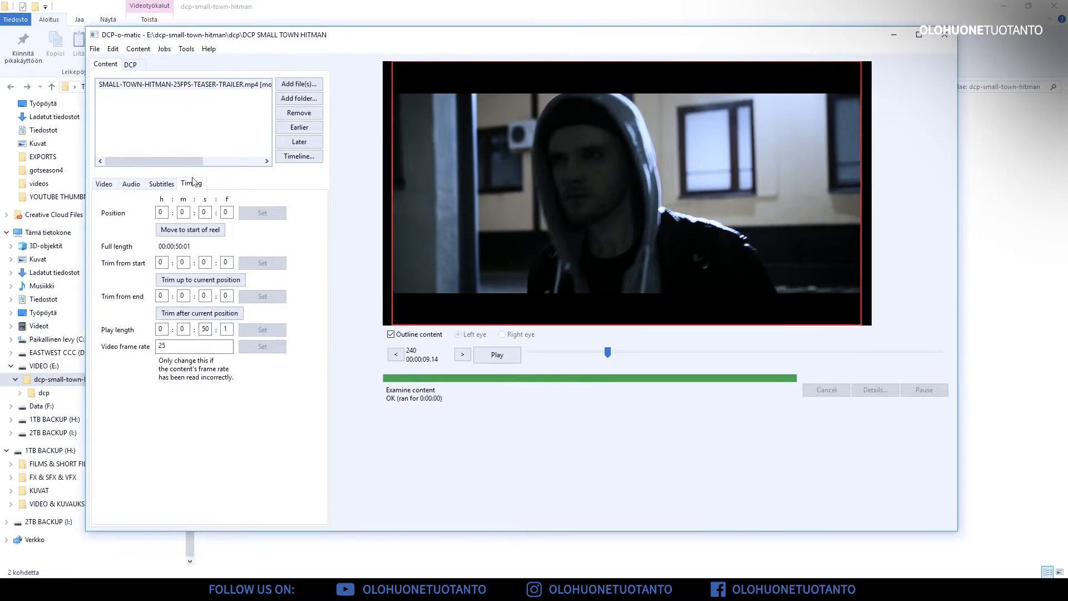
left_click(131, 184)
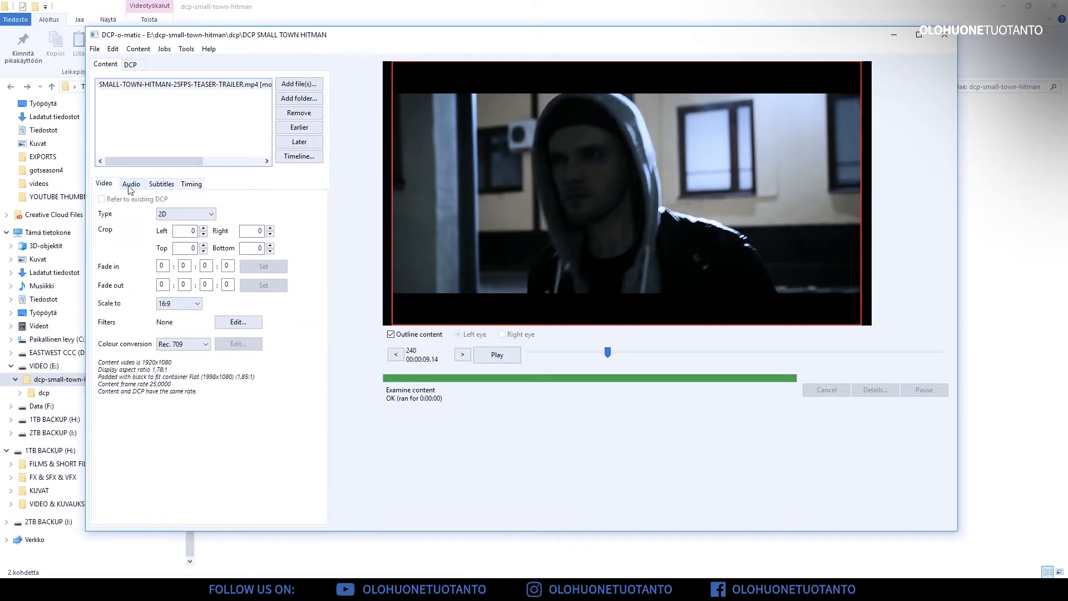
left_click(187, 184)
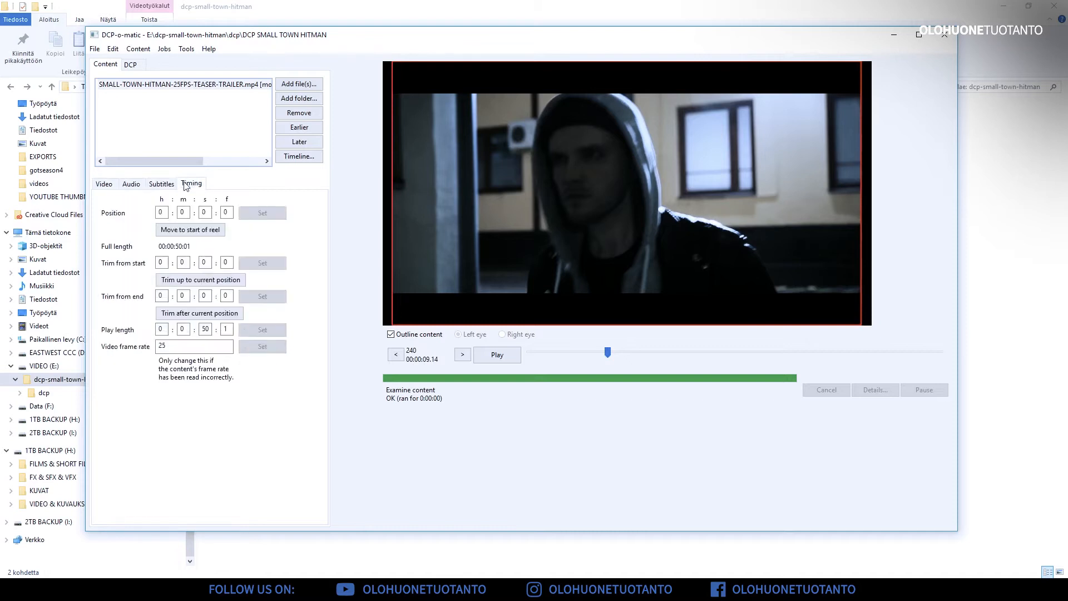
Rename the DCP to SMALL TOWN HITMAN-DCP-VER1.
left_click(133, 66)
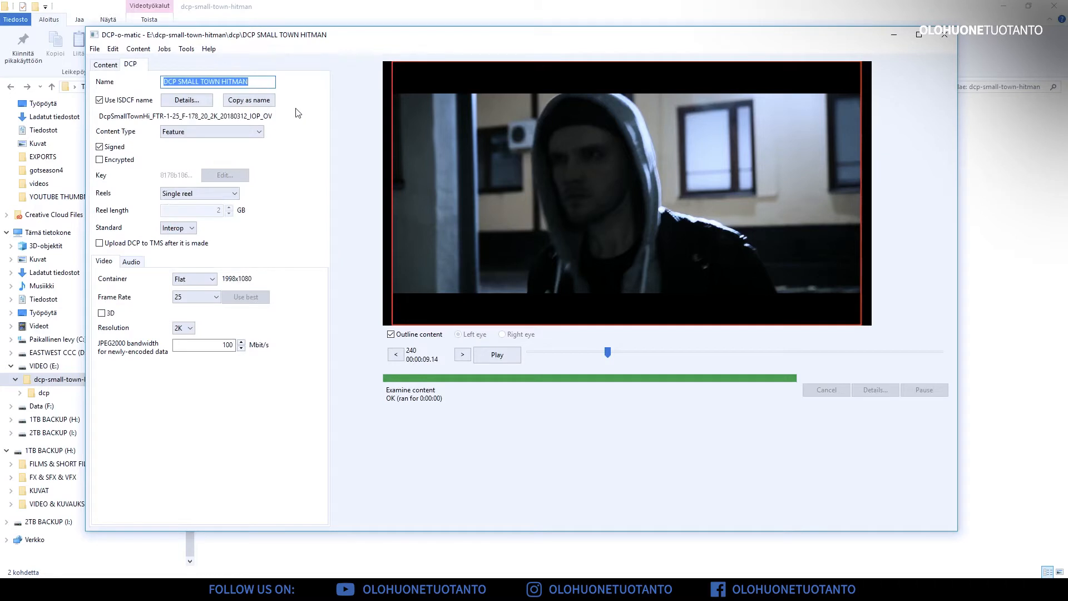
left_click(184, 83)
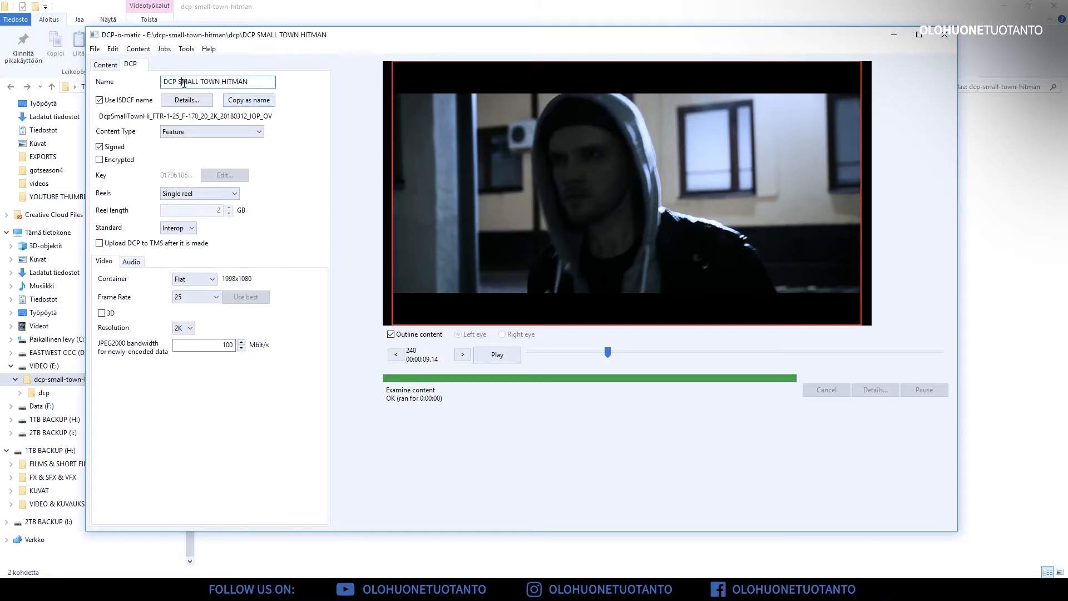
left_click_drag(180, 82, 120, 86)
key("Delete")
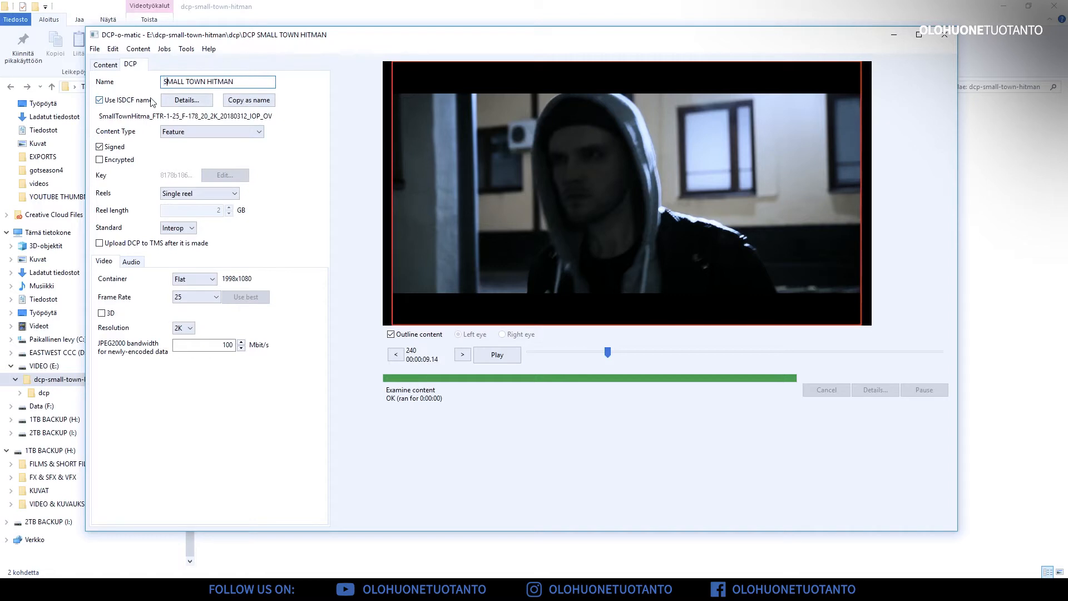
type("-DCP")
key("Tab")
key("Tab")
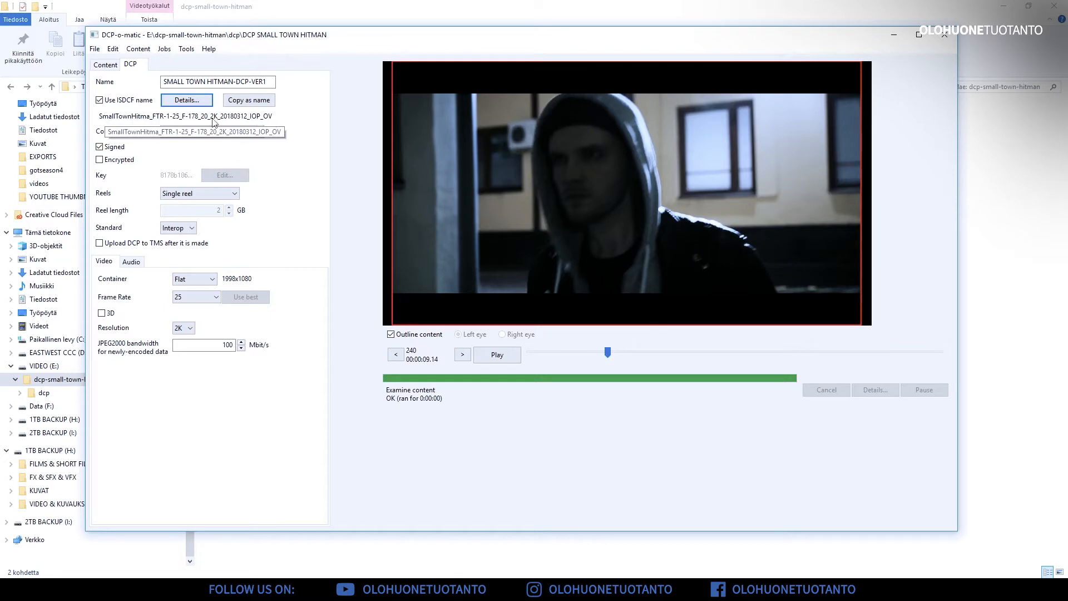
Review the ISDCF naming details without changing them and set the DCP's content type to Trailer.
left_click(186, 100)
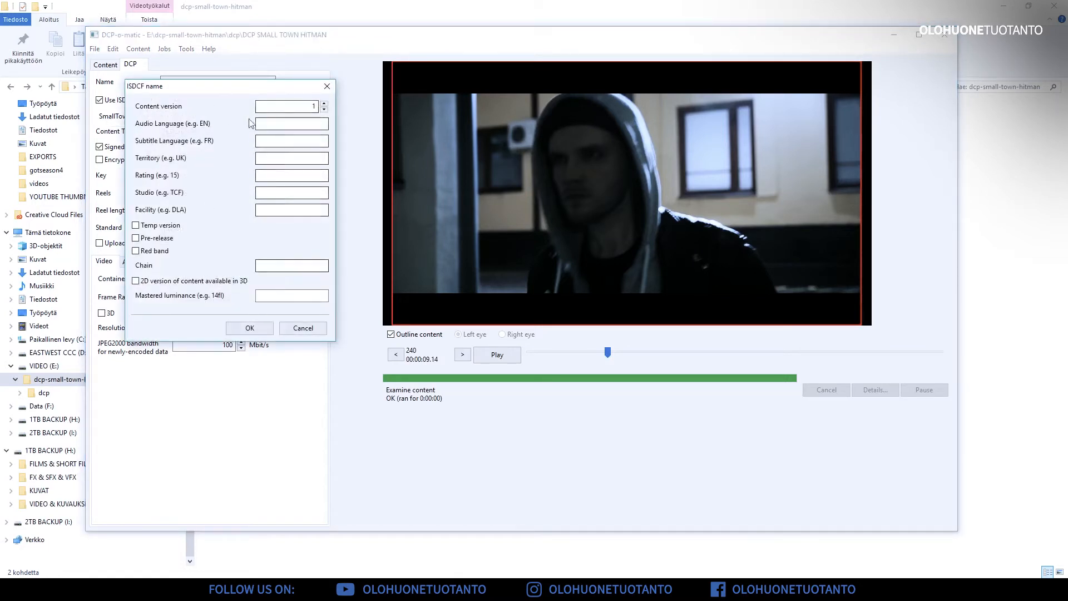
left_click(327, 86)
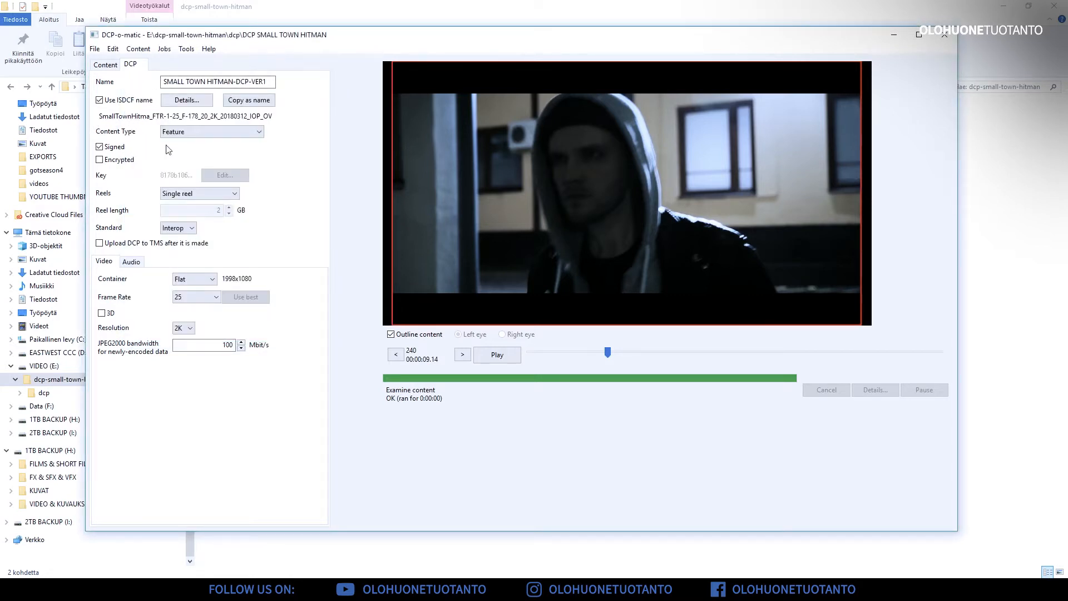
left_click(199, 133)
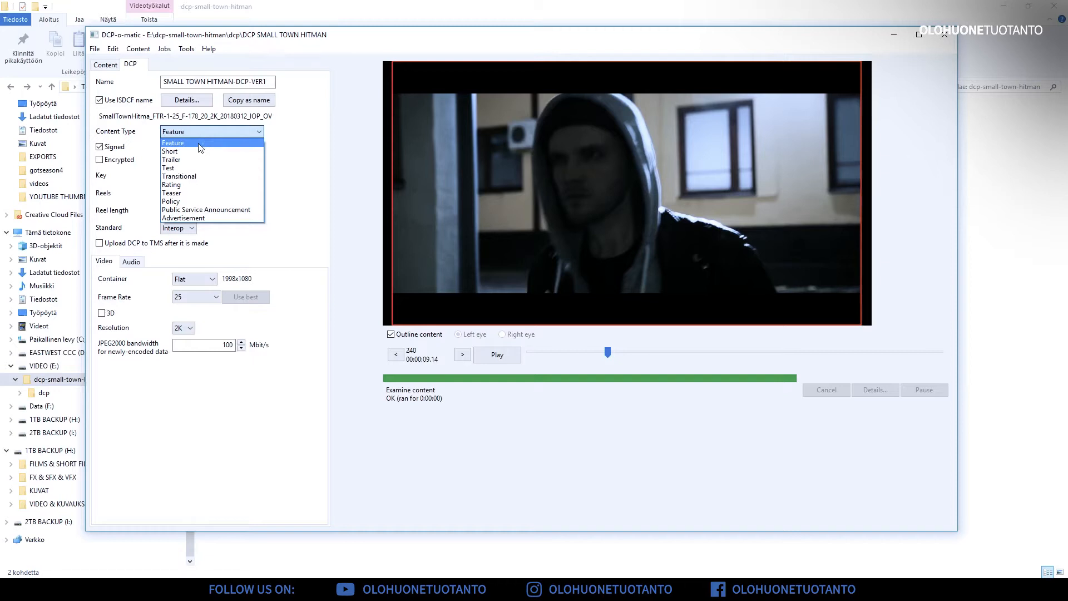
left_click(199, 147)
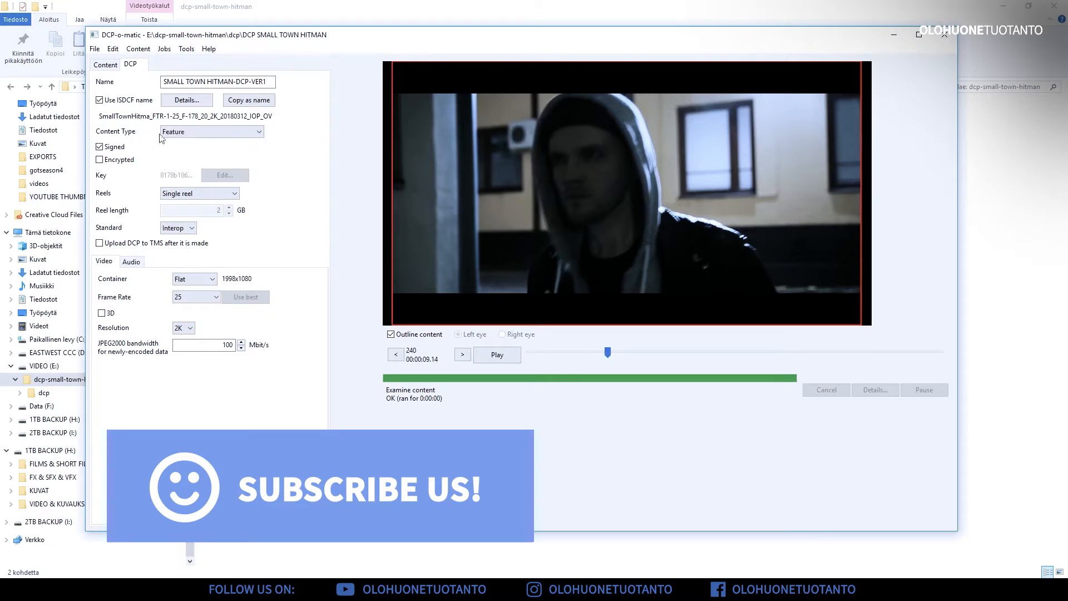
left_click(199, 136)
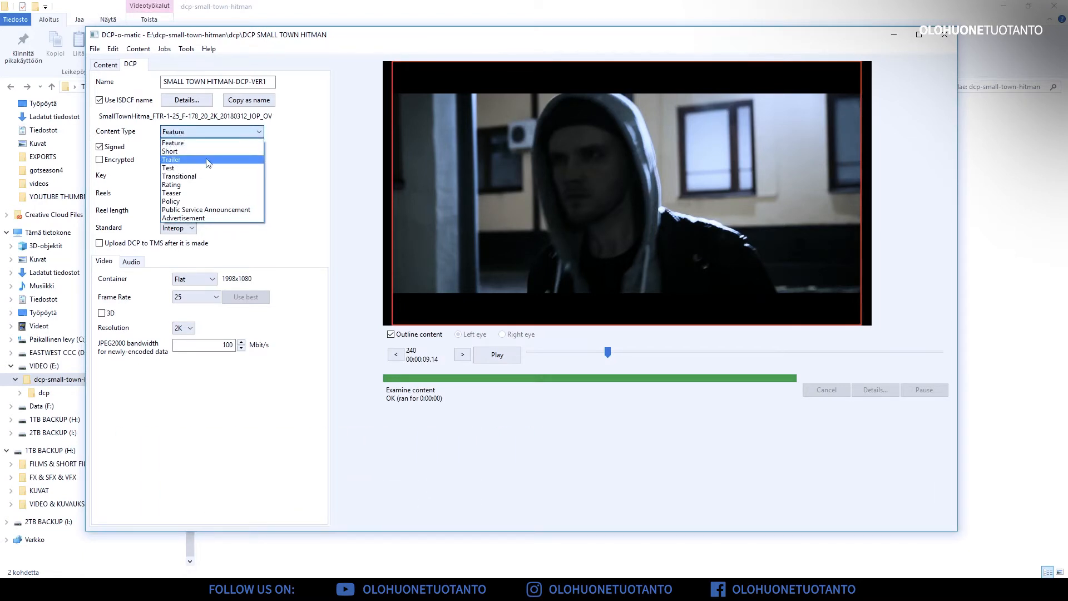
left_click(207, 163)
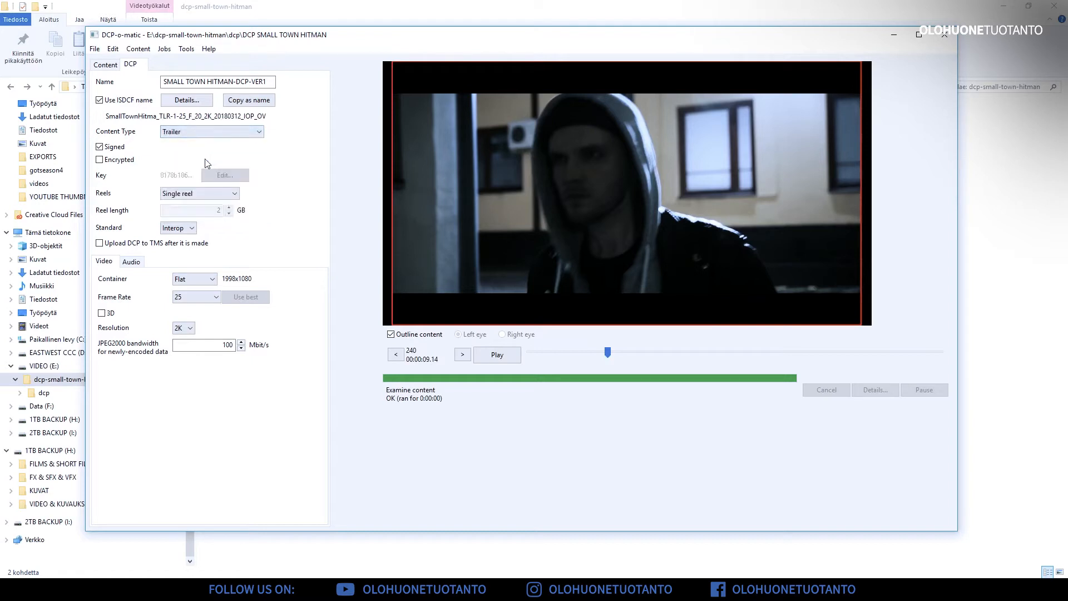
Try enabling encryption to inspect the DCP's key, cancel the key edit and turn encryption off again.
left_click(101, 160)
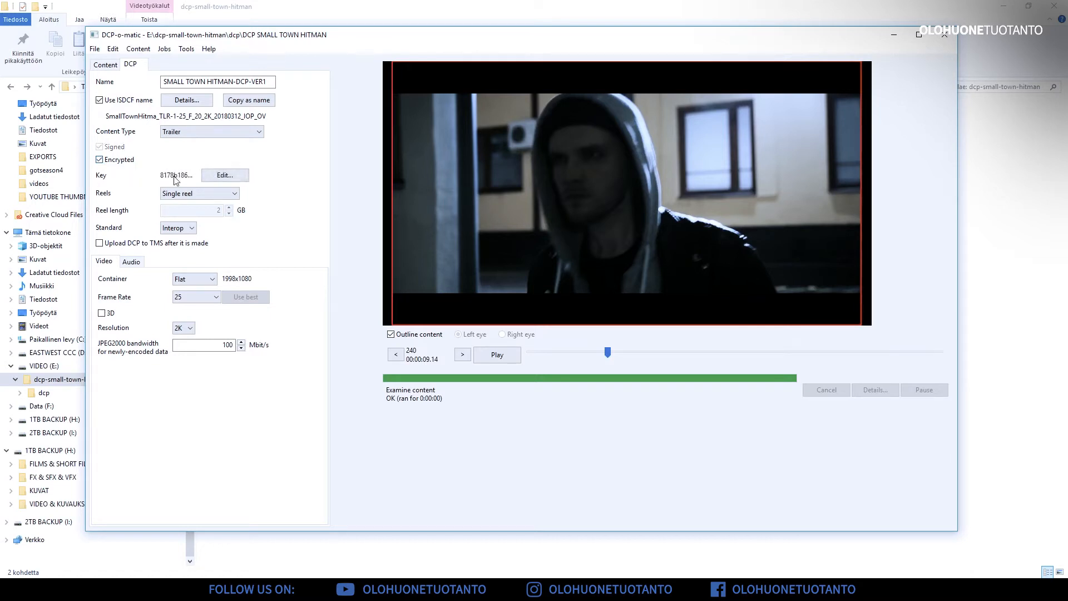
left_click(232, 176)
left_click(196, 105)
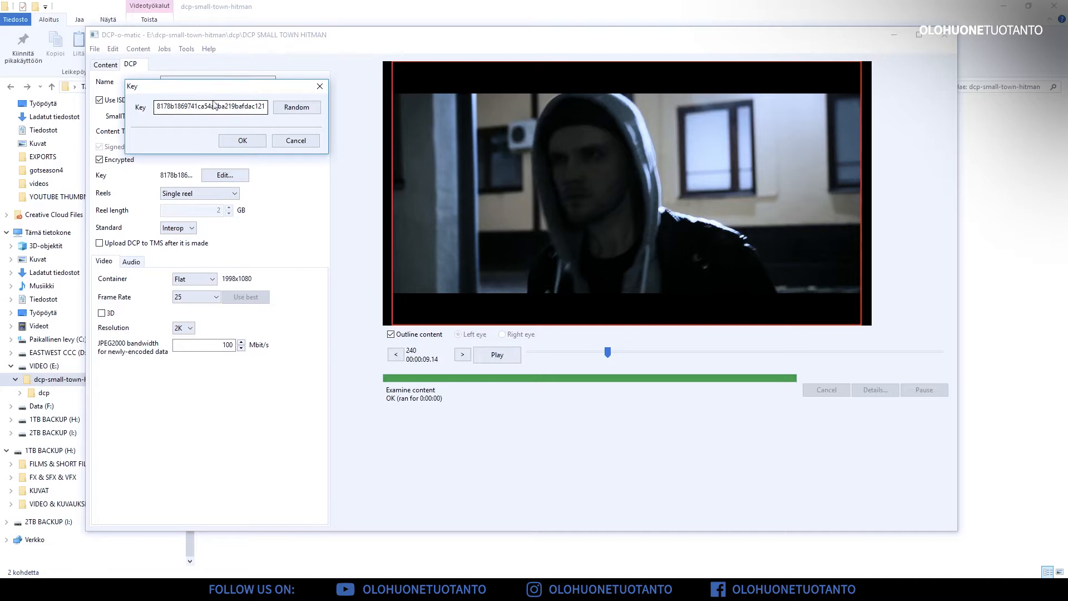
left_click_drag(178, 86, 237, 125)
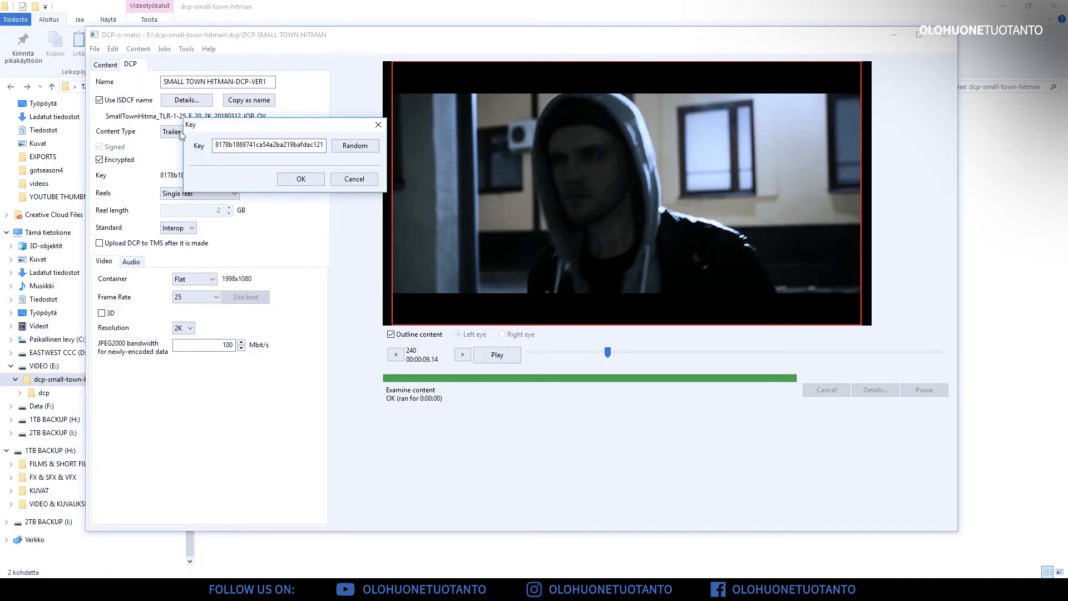
key("Escape")
left_click(99, 159)
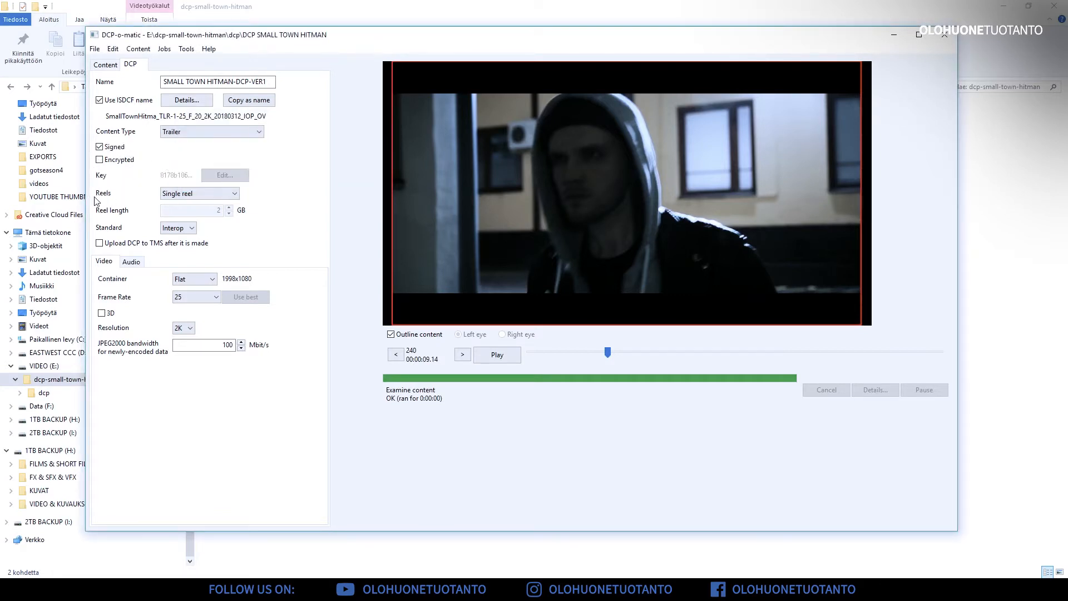
Review the reel-splitting options and choose Single reel for the DCP.
left_click(202, 193)
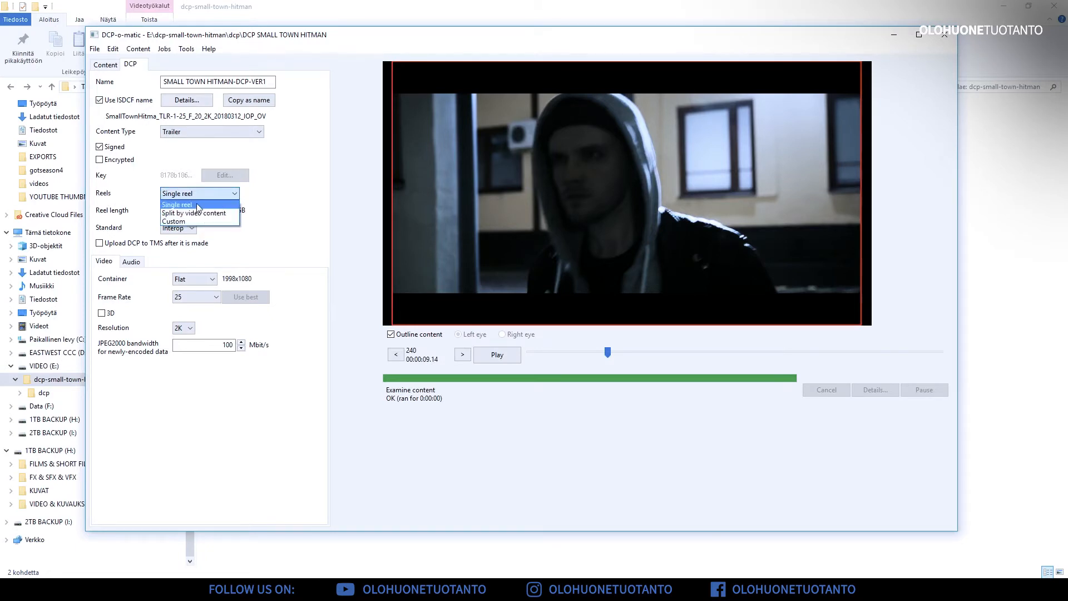
left_click(197, 205)
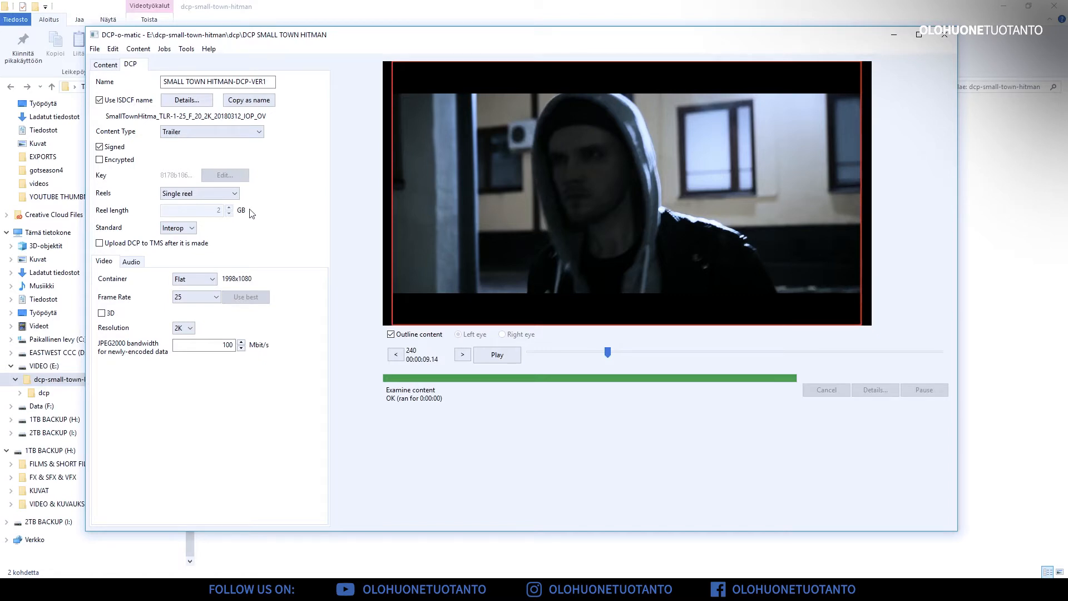
left_click(225, 193)
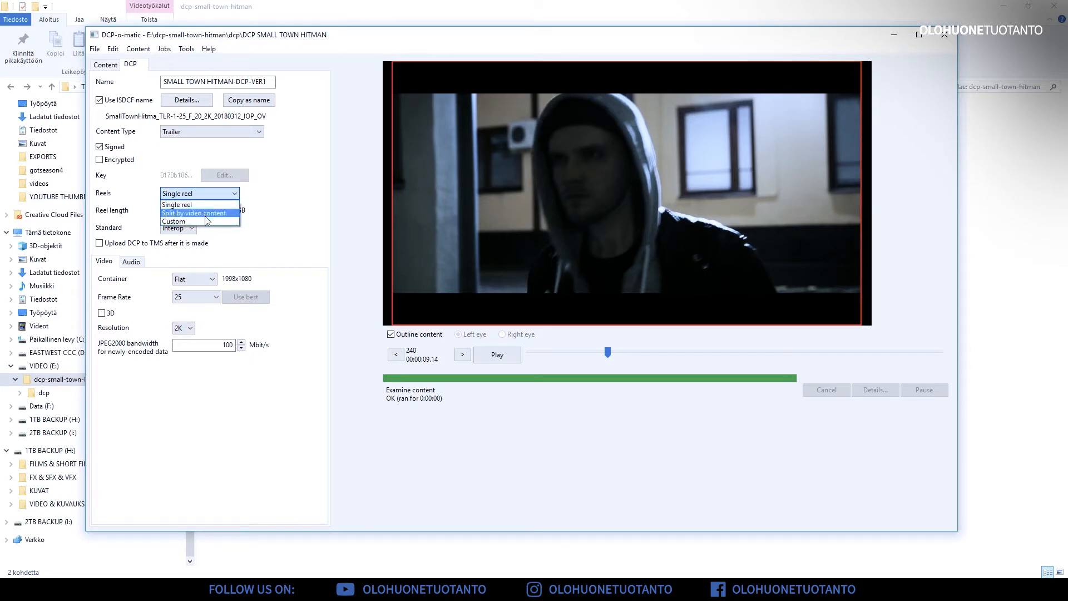
left_click(200, 206)
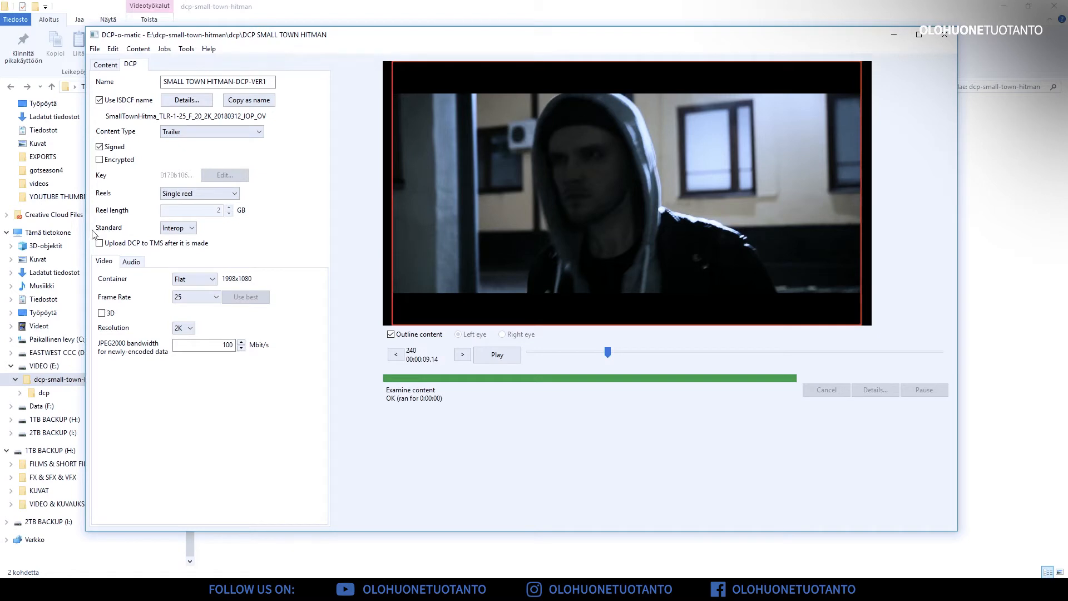
Set the DCP's standard to SMPTE.
left_click(184, 231)
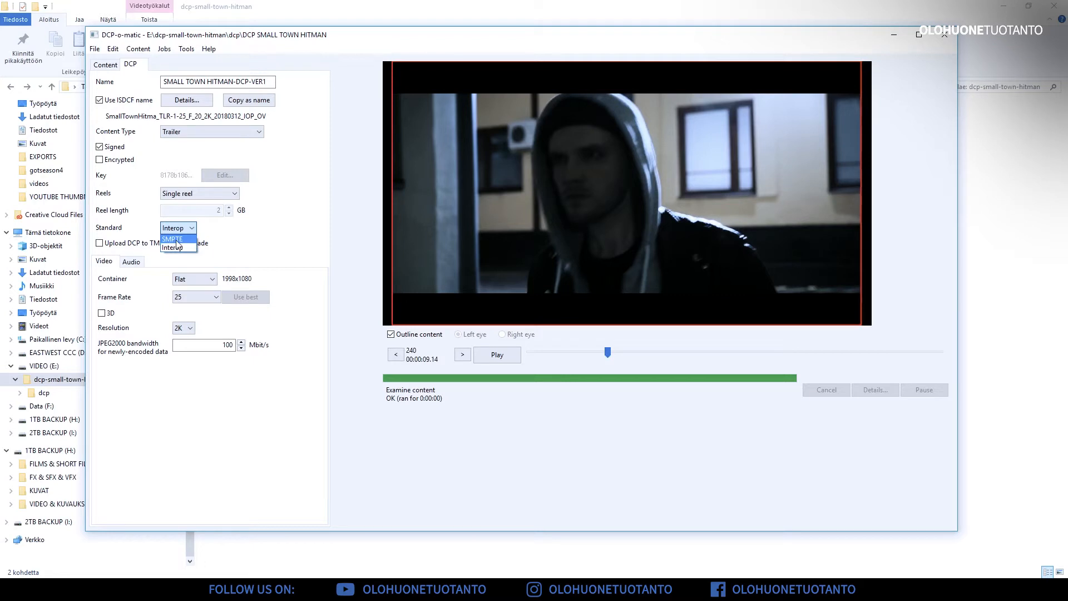
left_click(188, 240)
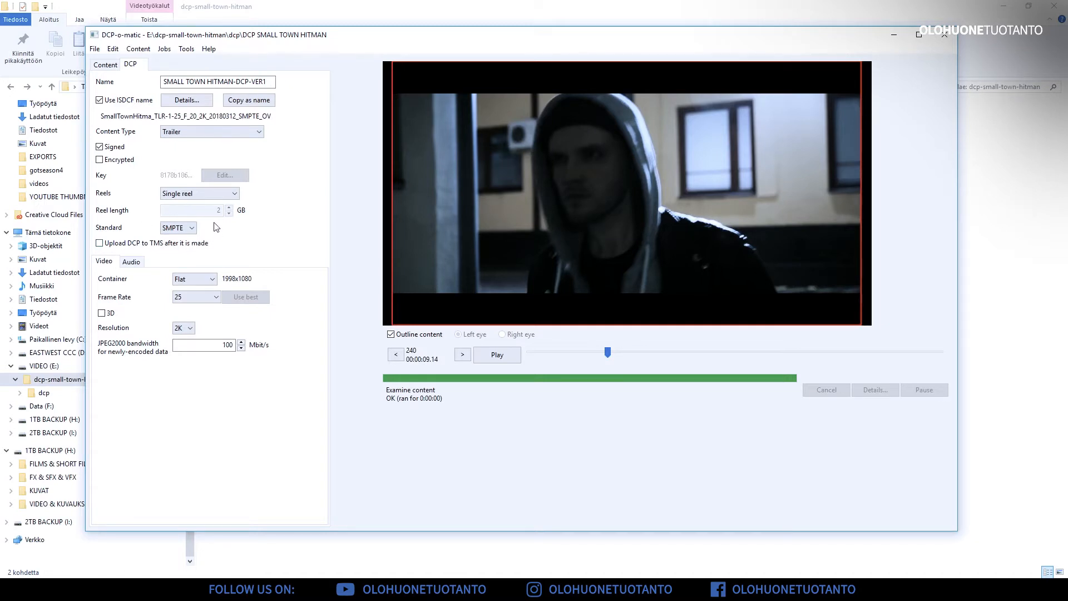
left_click(166, 229)
Check the trailer's content video settings and set the DCP's video container to 16:9.
left_click(106, 66)
left_click(107, 185)
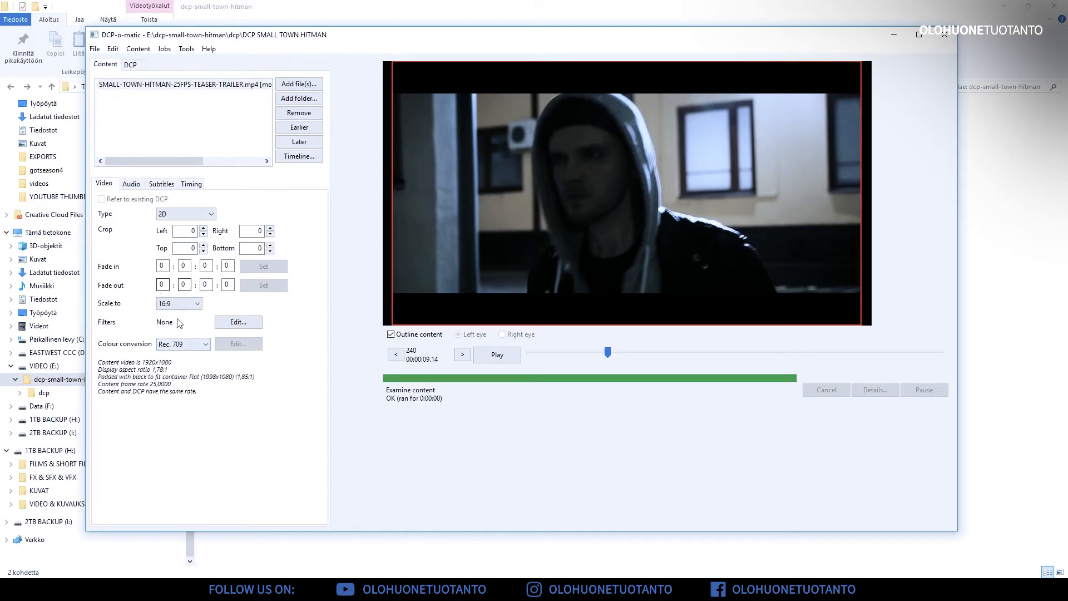
left_click(132, 66)
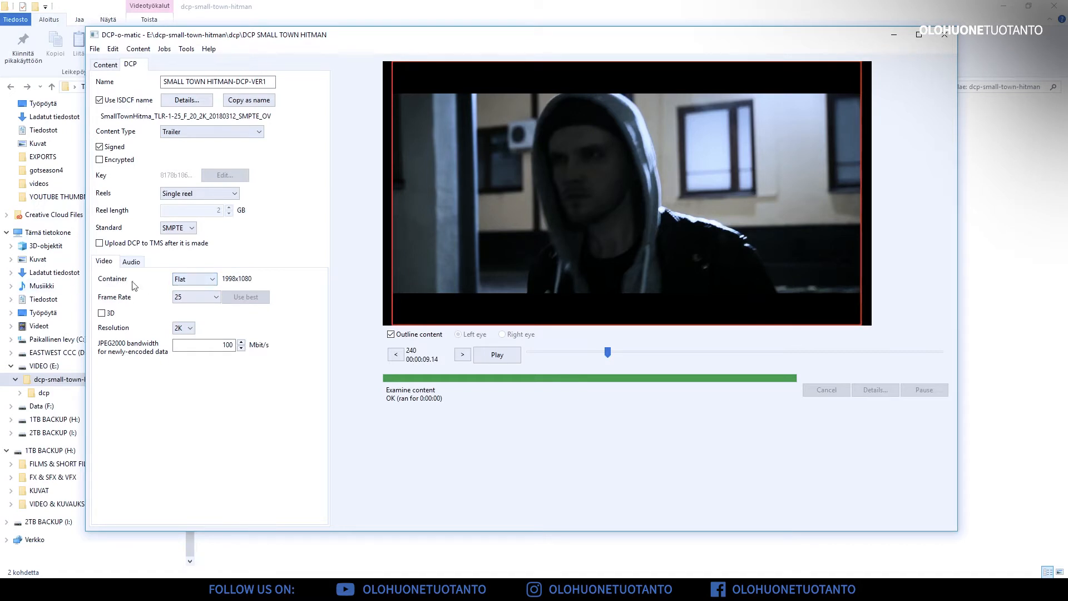
left_click(208, 284)
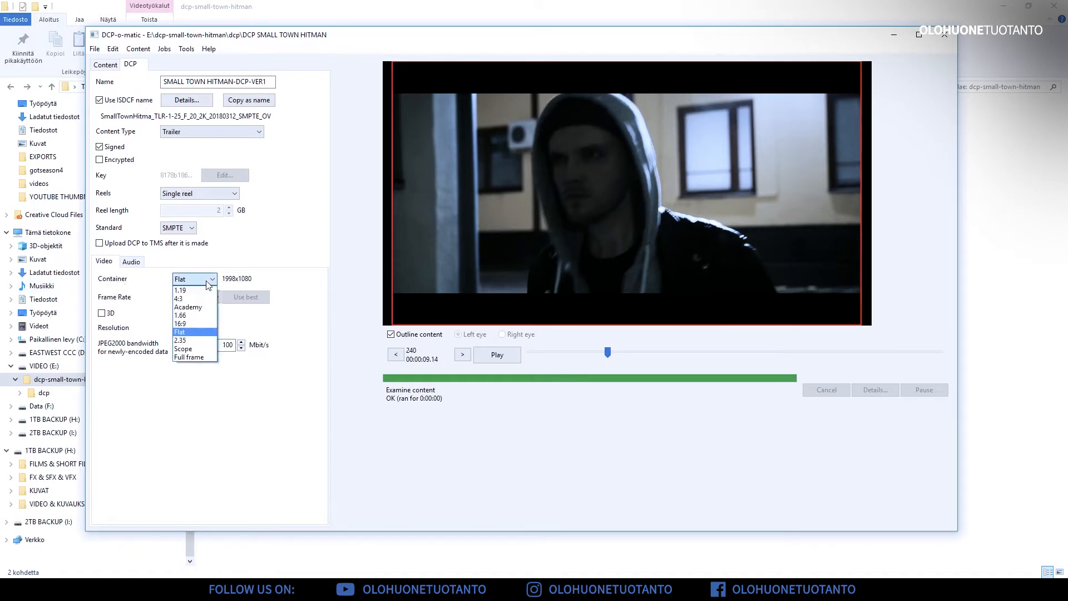
left_click(186, 324)
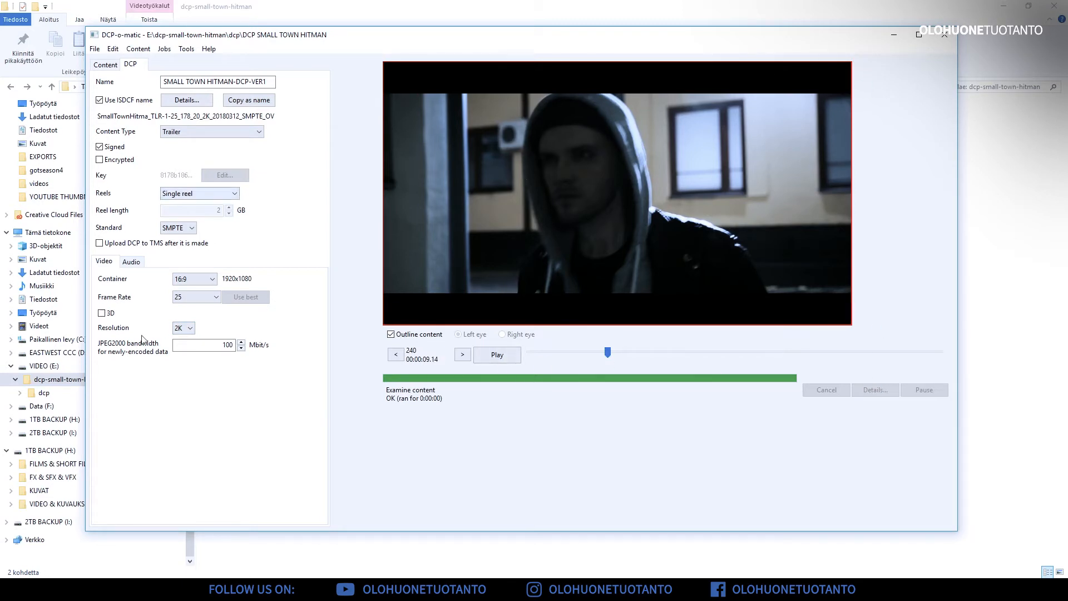
Review the available frame rates and choose 25 for the DCP.
left_click(201, 297)
left_click(193, 317)
left_click(195, 297)
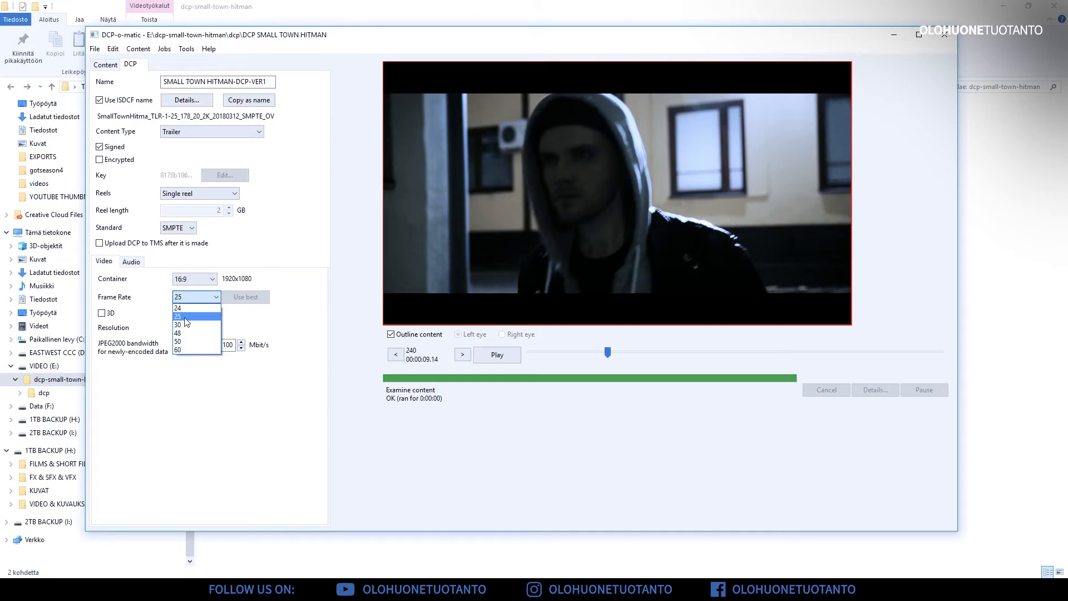
left_click(185, 317)
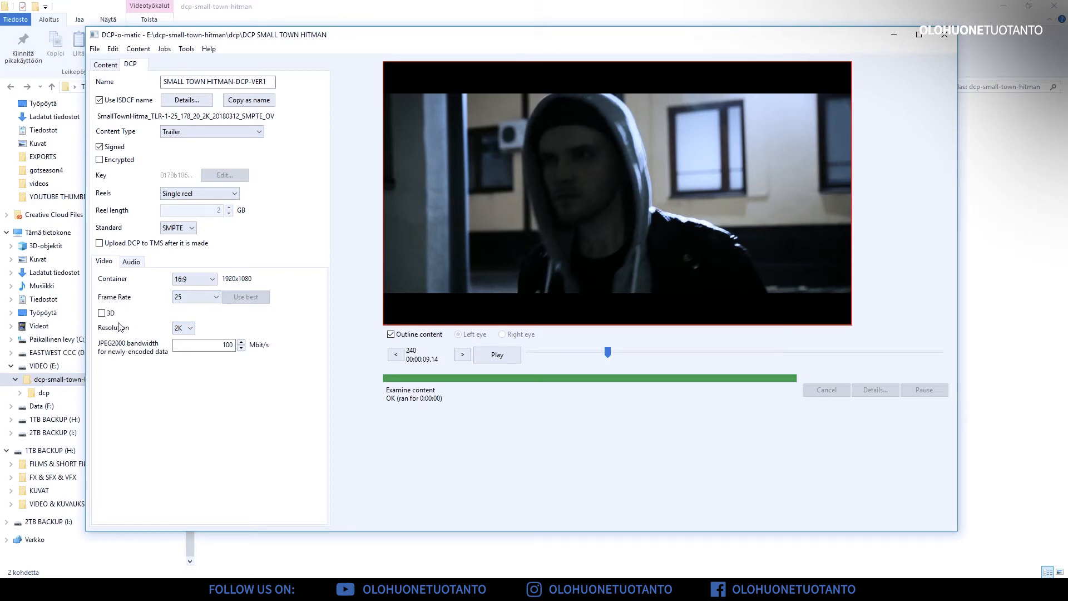
Choose 2K as the DCP's resolution and select the JPEG2000 bandwidth value.
left_click(186, 328)
left_click(184, 340)
left_click(215, 344)
double_click(217, 345)
Compare the 5.1 and stereo channel options and set the DCP's audio channels to 2 - stereo.
left_click(133, 264)
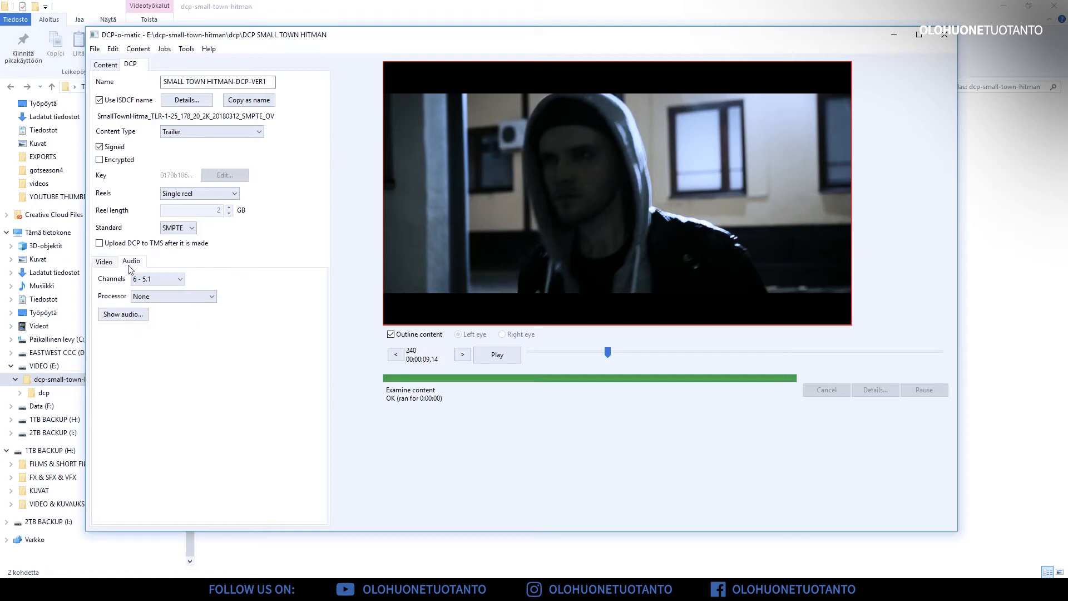
left_click(158, 279)
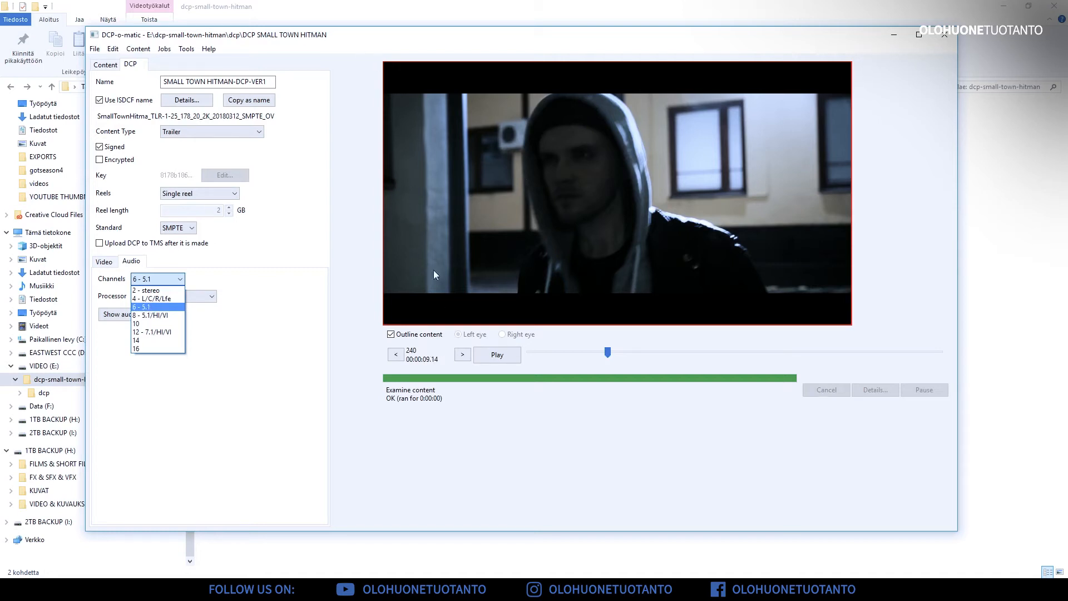
left_click(136, 289)
left_click(135, 280)
left_click(151, 307)
left_click(153, 279)
left_click(153, 280)
left_click(153, 279)
left_click(154, 280)
left_click(154, 280)
left_click(153, 291)
left_click(153, 281)
left_click(153, 306)
left_click(153, 281)
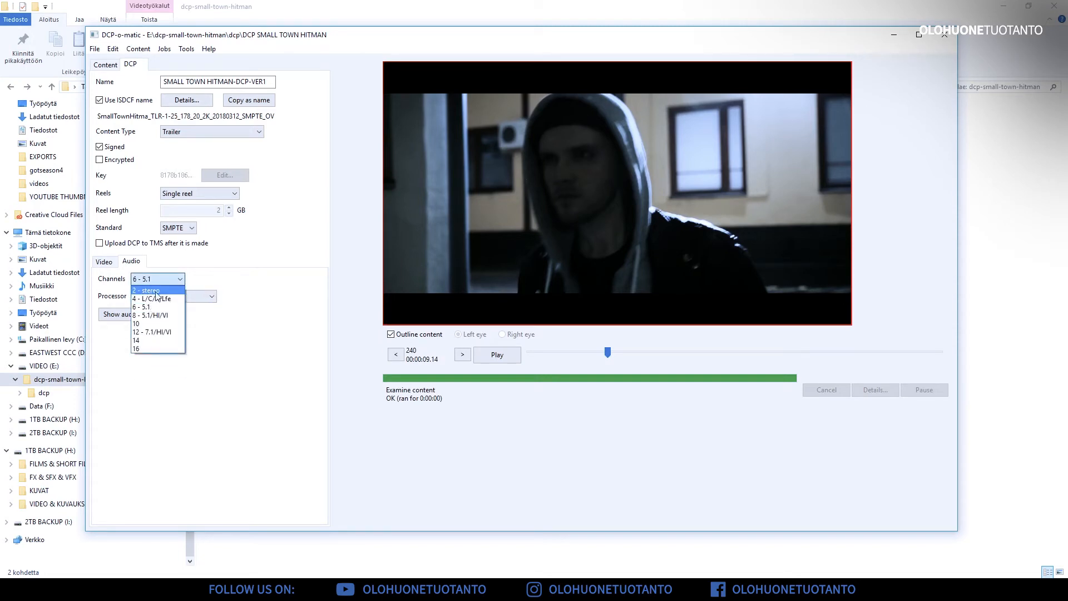
left_click(151, 291)
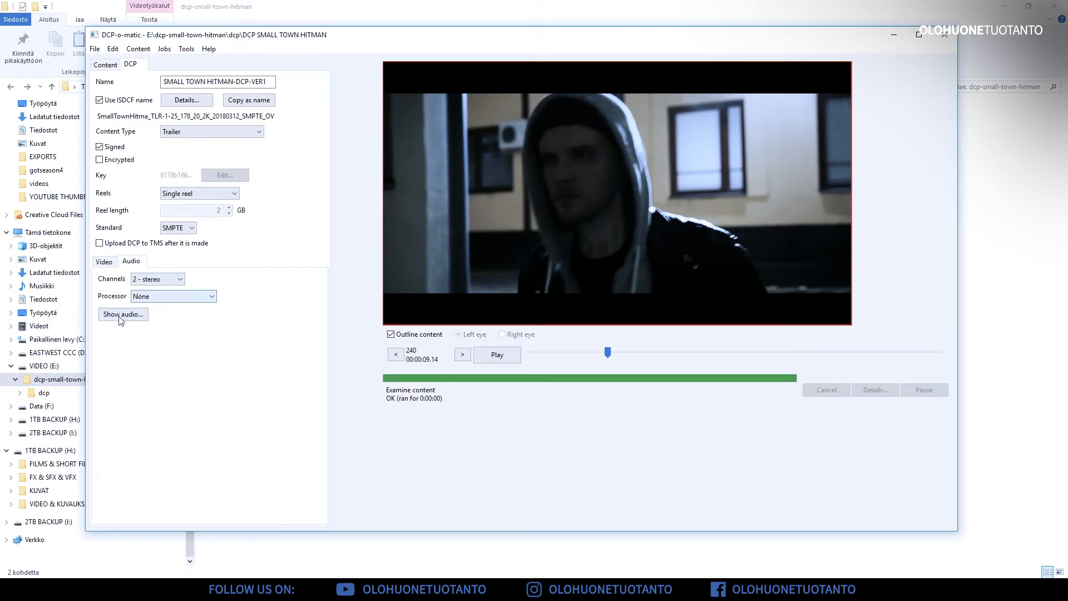
Review the DCP's video settings and the list of available audio channel options.
left_click(105, 262)
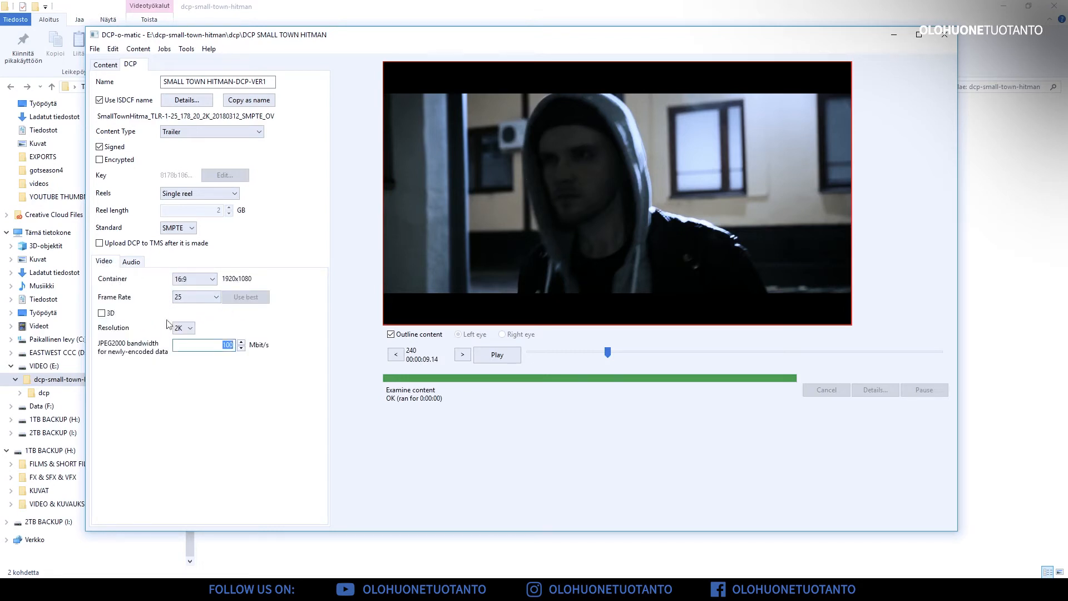
left_click(132, 261)
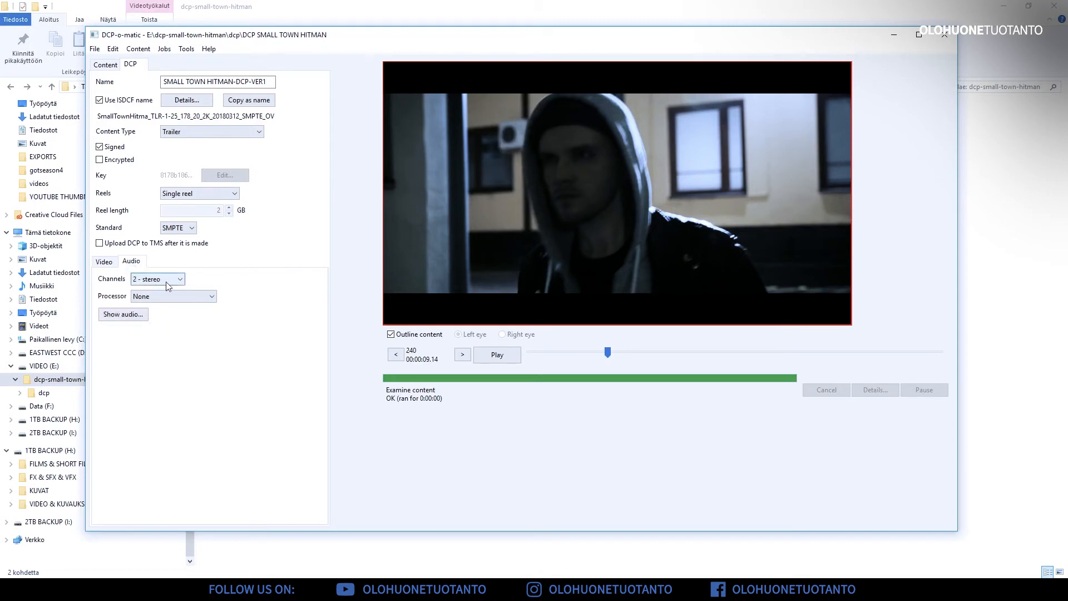
left_click(161, 279)
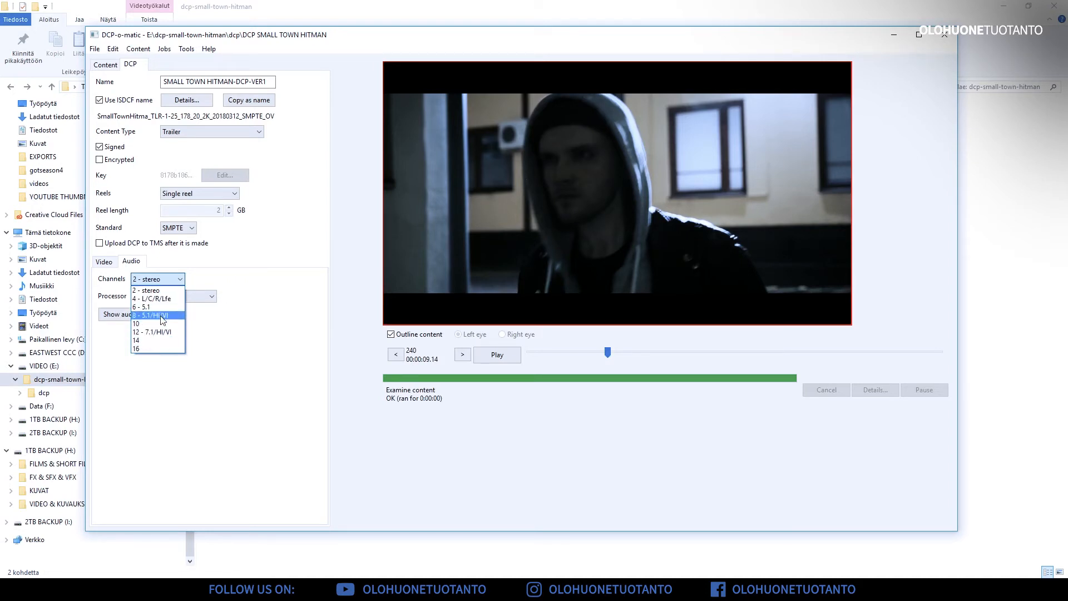
left_click(281, 284)
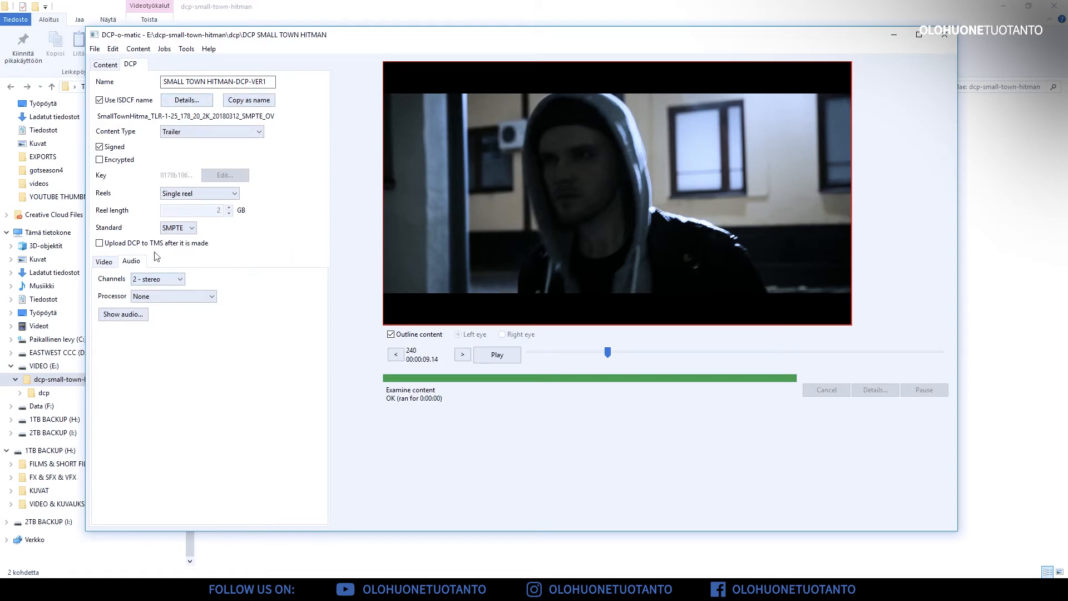
left_click(106, 65)
left_click(130, 64)
Start making the DCP and move the hints dialog over the preview image.
left_click(167, 53)
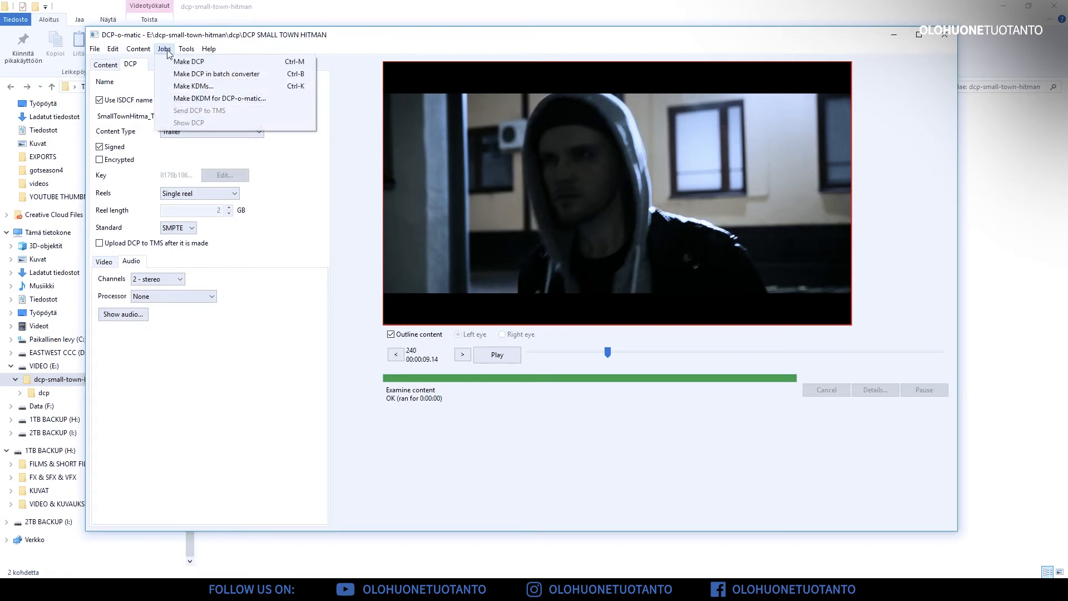
left_click(196, 64)
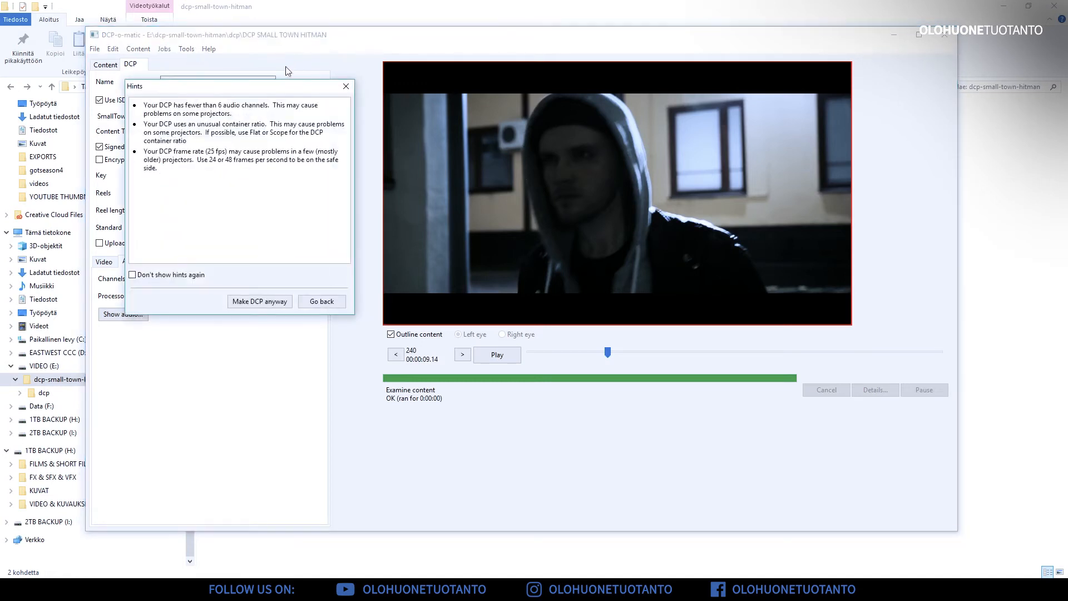
left_click_drag(226, 86, 499, 106)
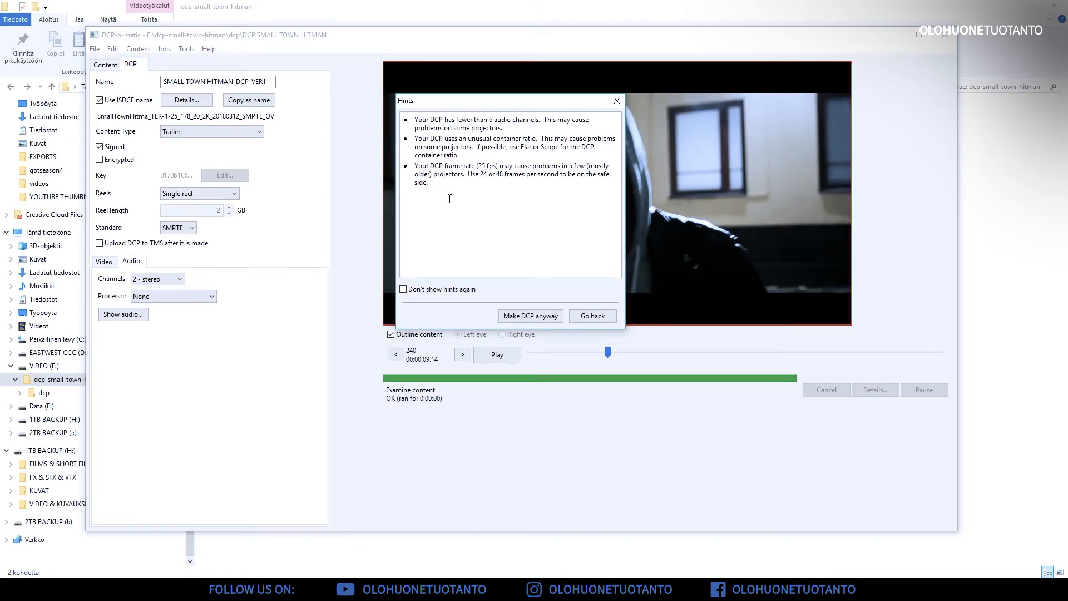
left_click_drag(483, 104, 482, 83)
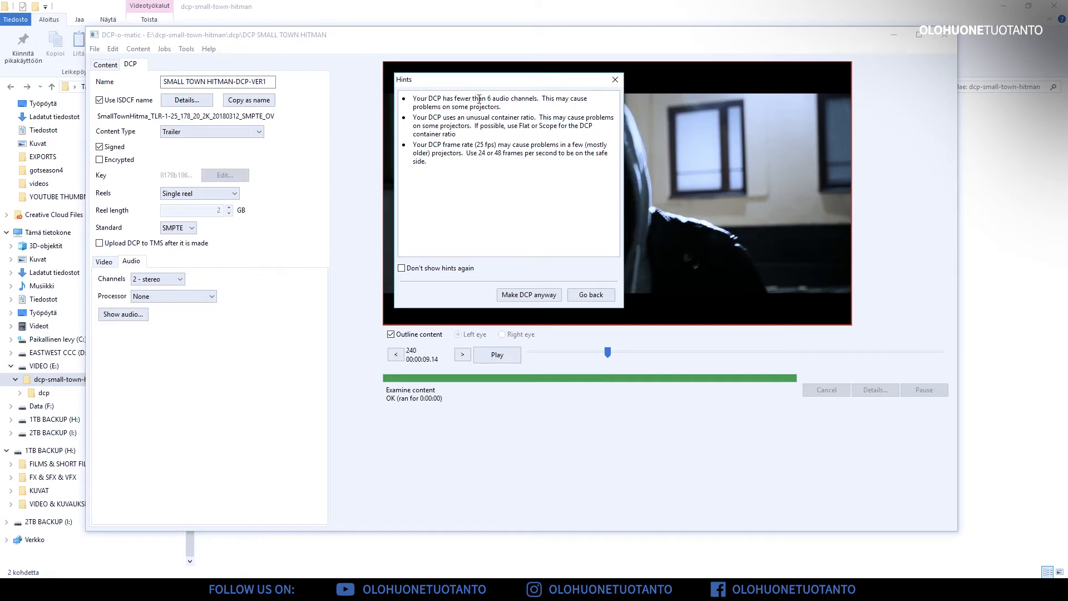
Read through the hints on audio channels, container ratio and frame rate, and make the DCP anyway.
left_click_drag(489, 98, 532, 98)
left_click_drag(487, 126, 528, 127)
left_click(530, 127)
left_click_drag(413, 120, 475, 135)
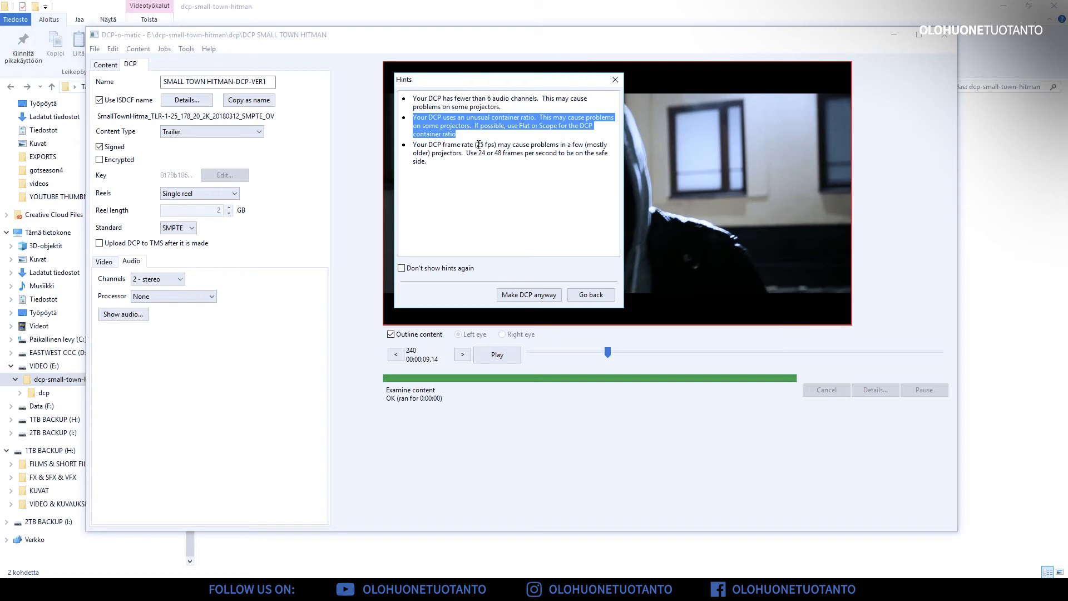
left_click_drag(476, 146, 494, 145)
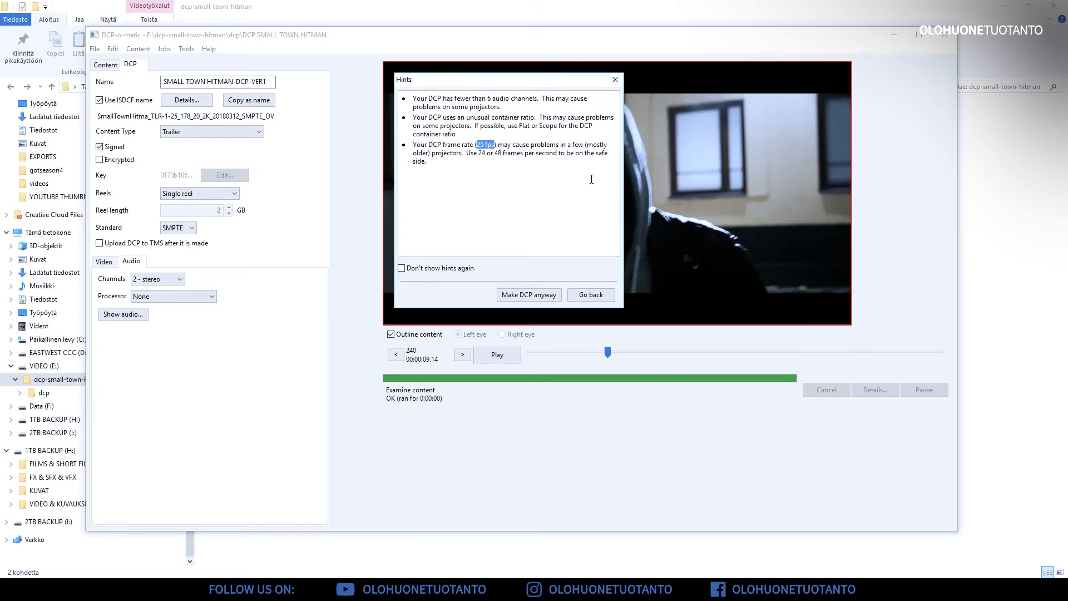
left_click(482, 155)
left_click_drag(499, 147, 457, 145)
left_click(429, 153)
mouse_move(430, 154)
left_mouse_down()
mouse_move(413, 98)
mouse_move(433, 138)
mouse_move(430, 163)
left_mouse_up()
left_click(412, 98)
left_click(481, 153)
left_click_drag(394, 108, 431, 163)
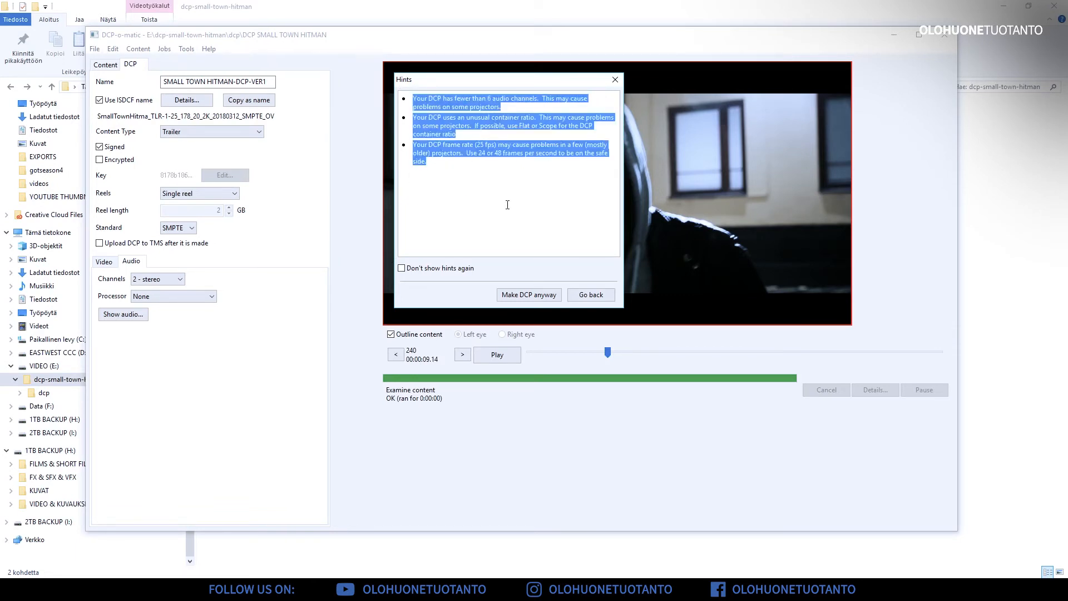
left_click(533, 296)
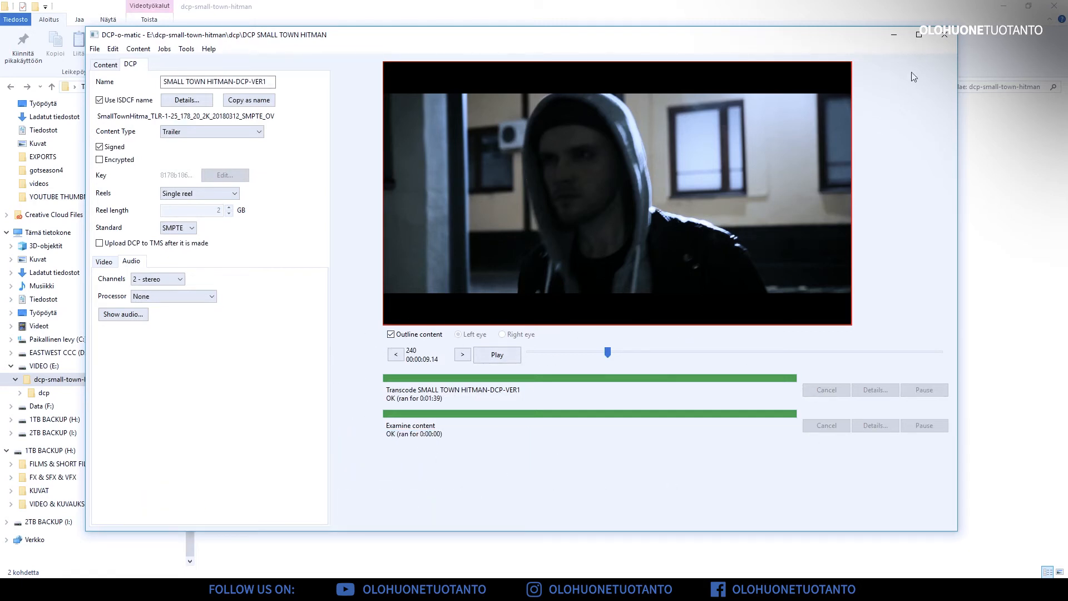
Switch to File Explorer, open the DCP SMALL TOWN HITMAN folder inside dcp and show the full item names.
left_click(893, 35)
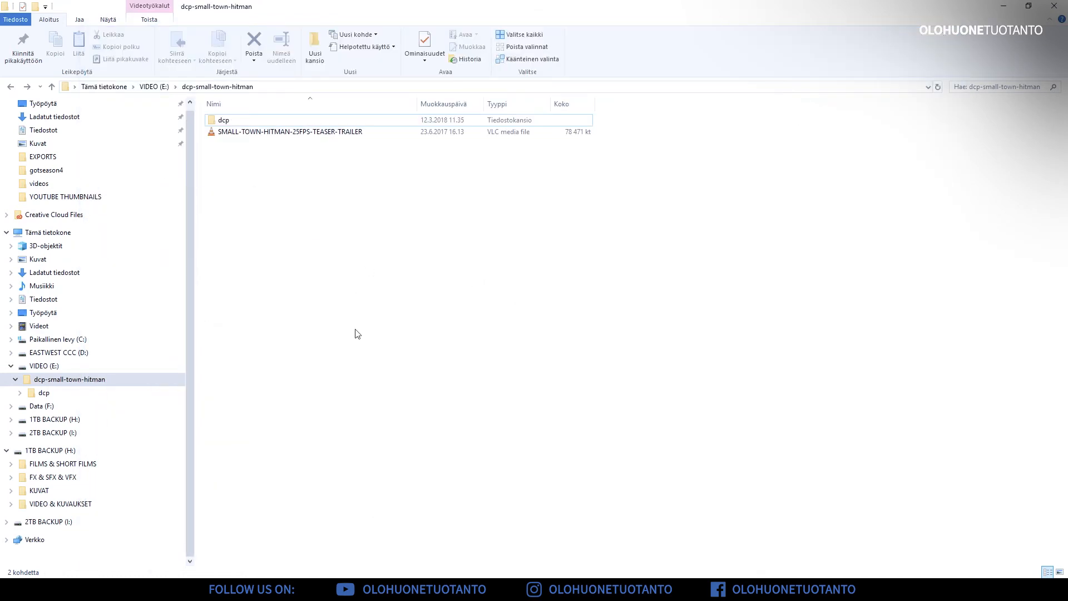
double_click(243, 120)
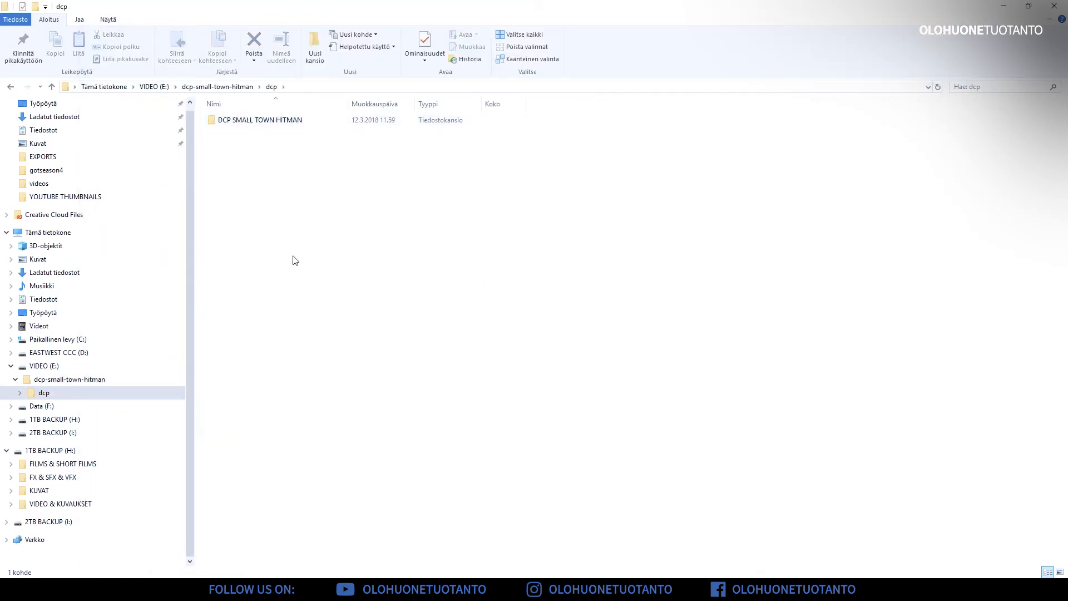
double_click(270, 124)
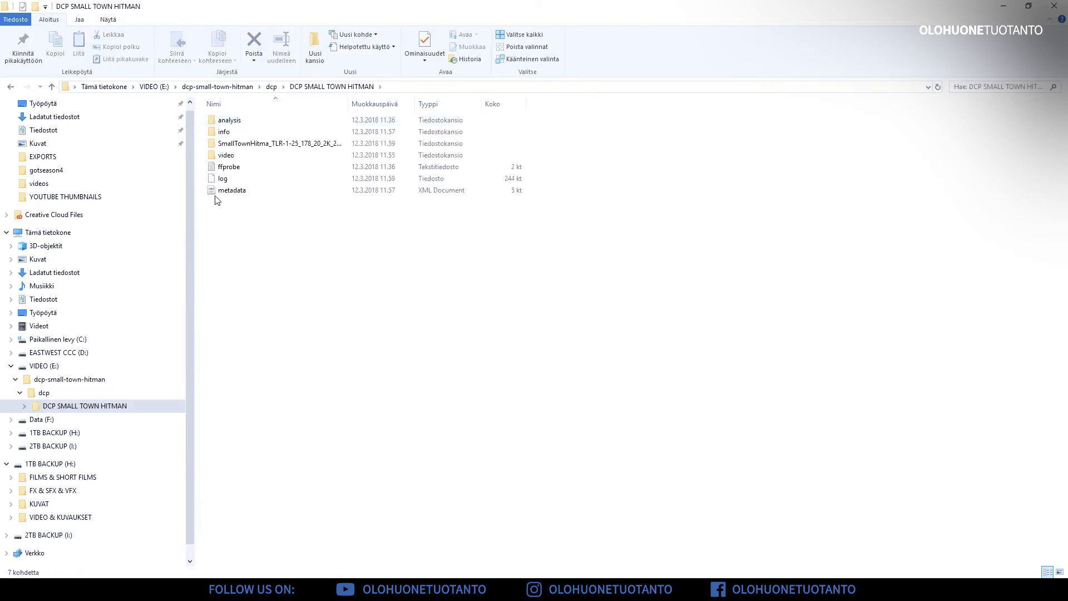
key("ctrl+KP_Add")
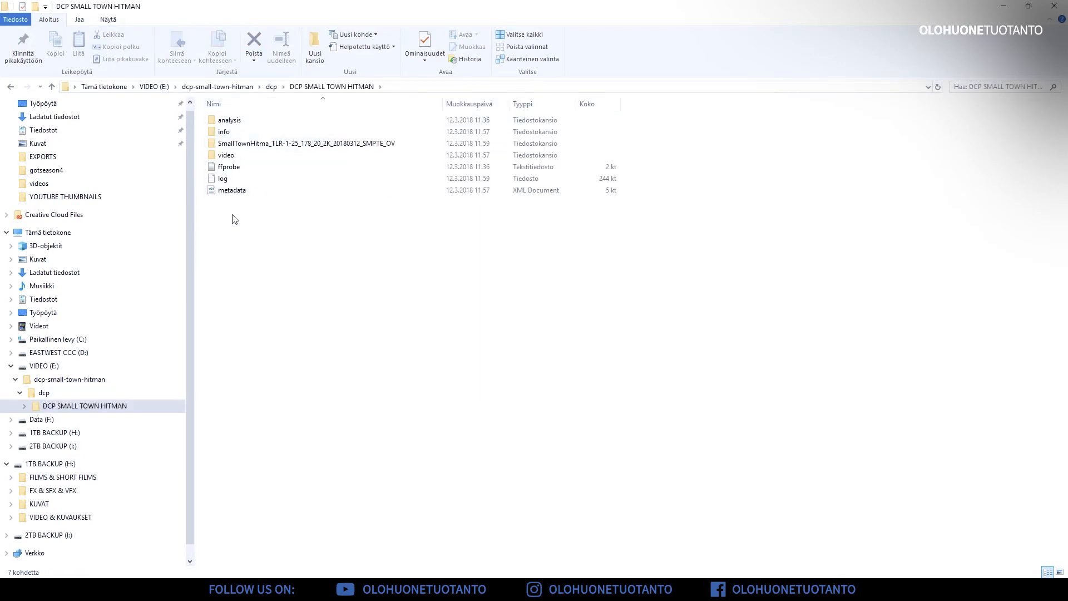
Look through the contents of the analysis, info and video folders.
double_click(229, 120)
key("alt+Left")
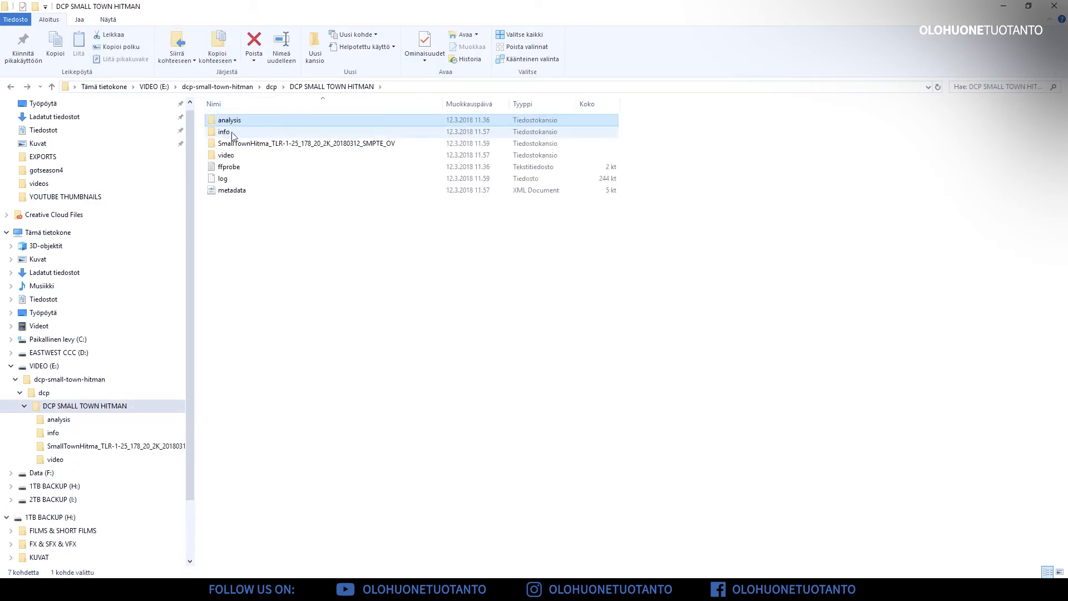
key("Down")
key("Return")
left_click_drag(348, 104, 402, 104)
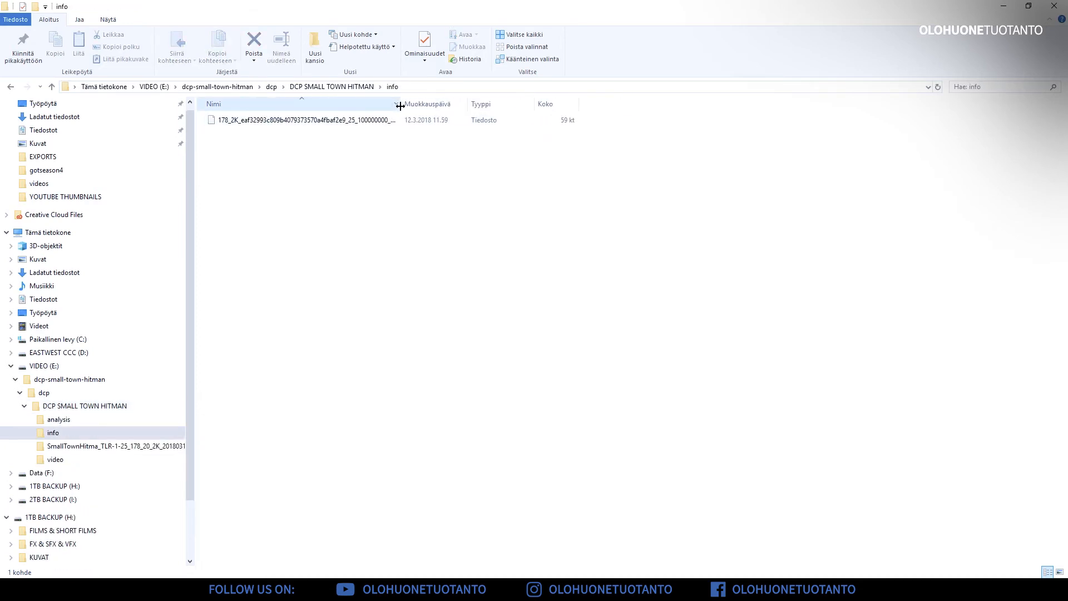
key("alt+Left")
double_click(233, 158)
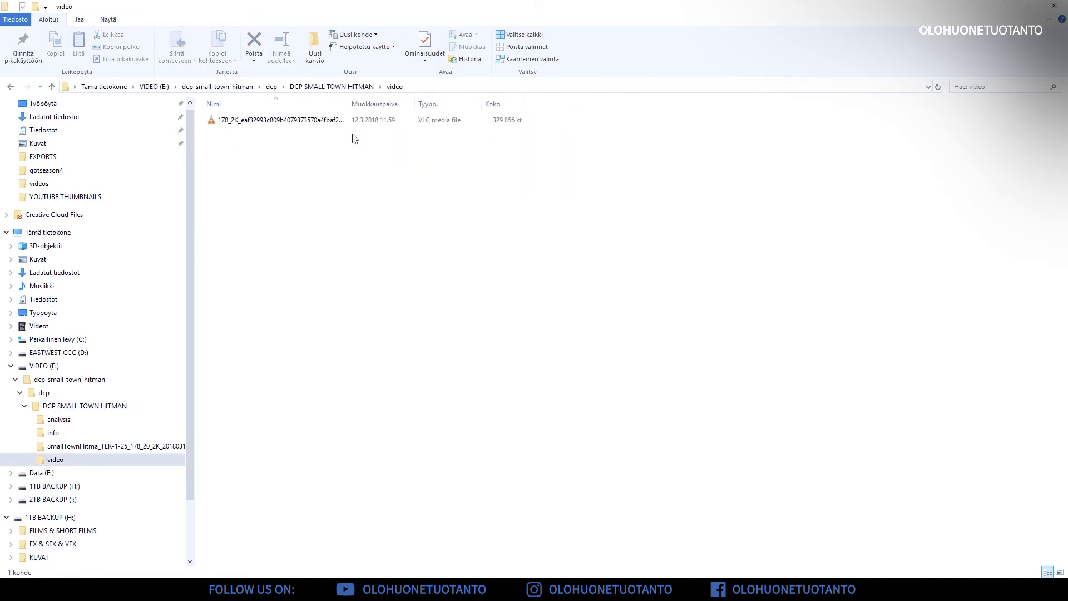
left_click_drag(348, 104, 427, 109)
key("alt+Left")
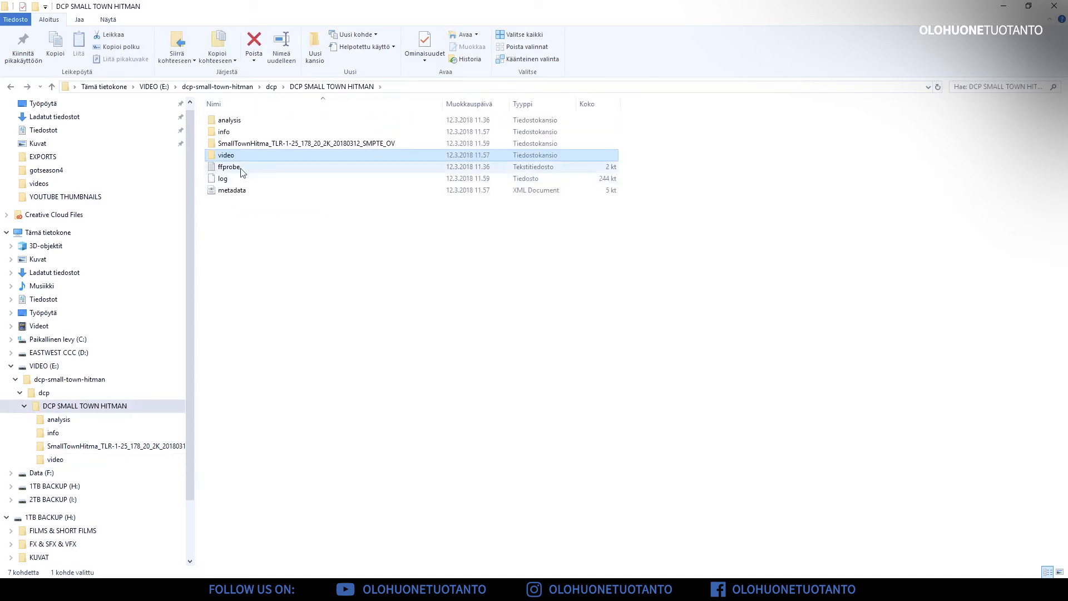
Select the ffprobe, log and metadata files to point them out, and clear the selection.
left_click_drag(249, 228, 220, 166)
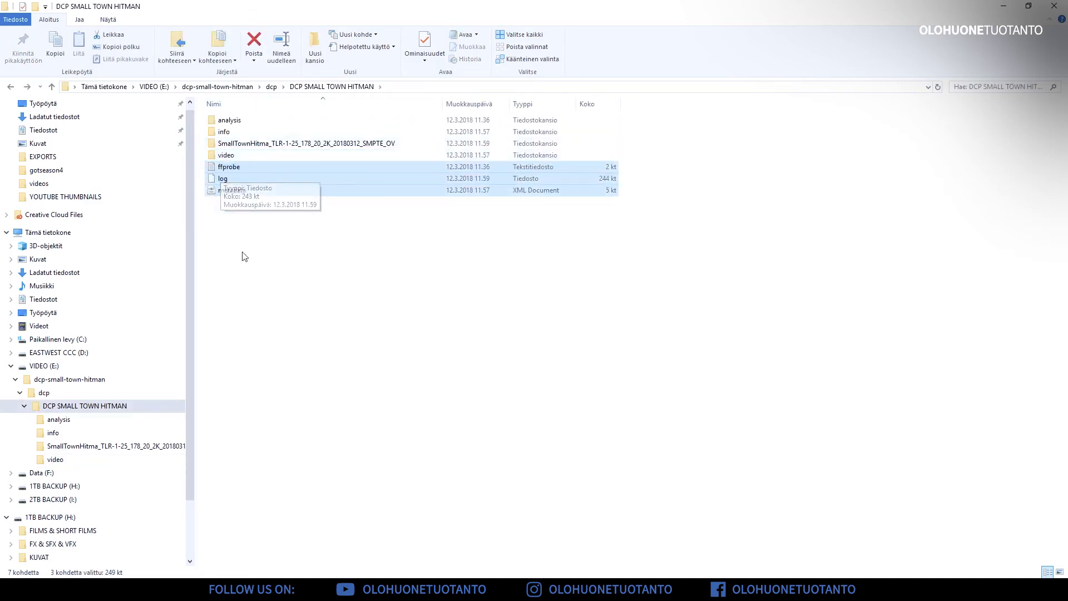
left_click(247, 213)
left_click_drag(247, 214, 221, 160)
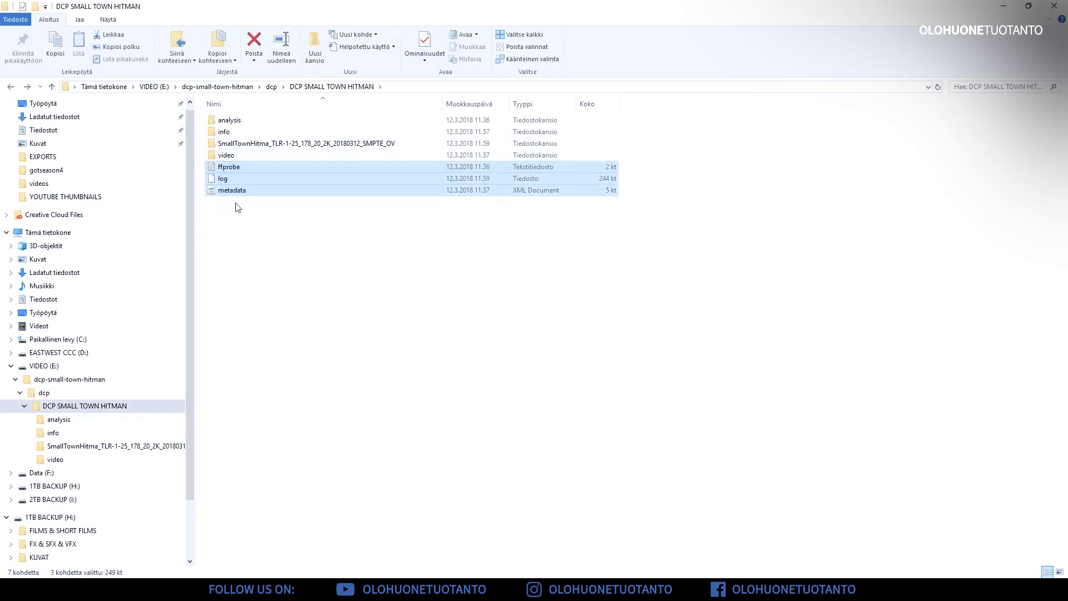
left_click(231, 205)
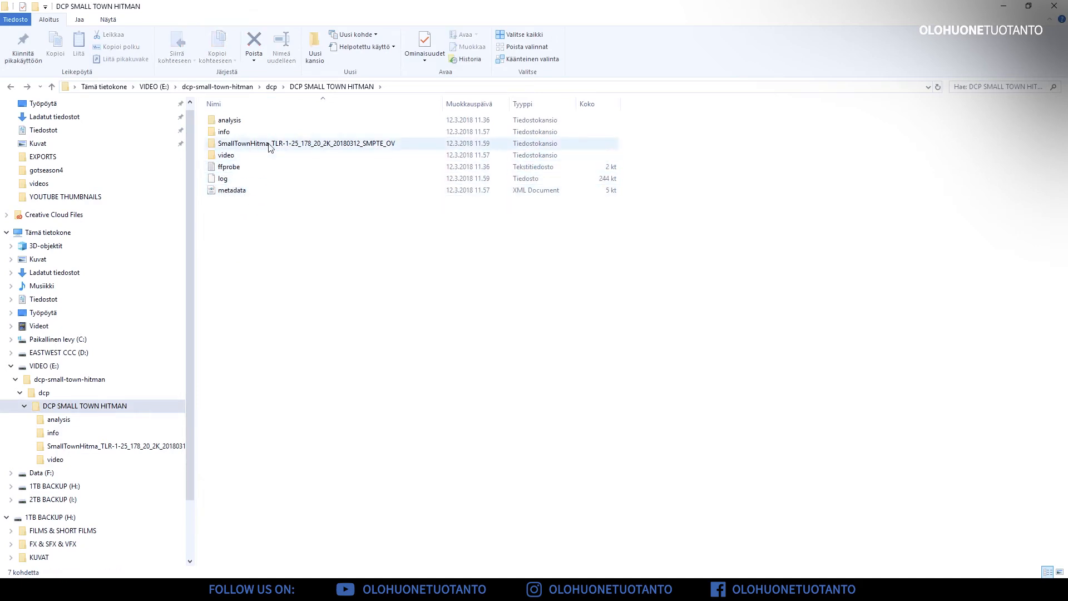
Open the SmallTownHitma_TLR-1-25_178_20_2K_20180312_SMPTE_OV folder and examine its asset map, video, audio and other package files.
double_click(269, 146)
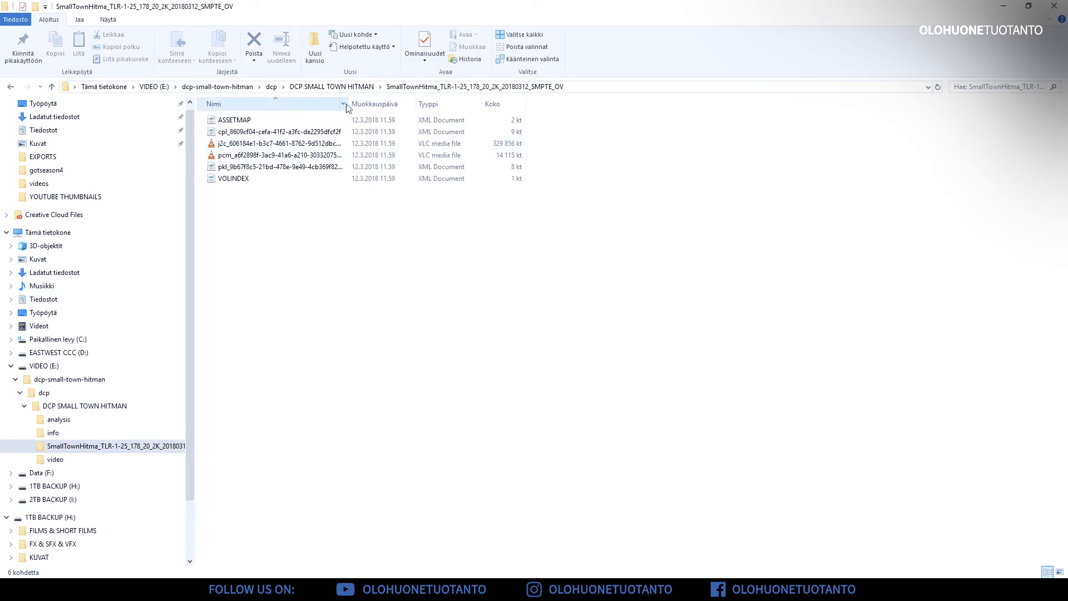
left_click_drag(349, 104, 382, 104)
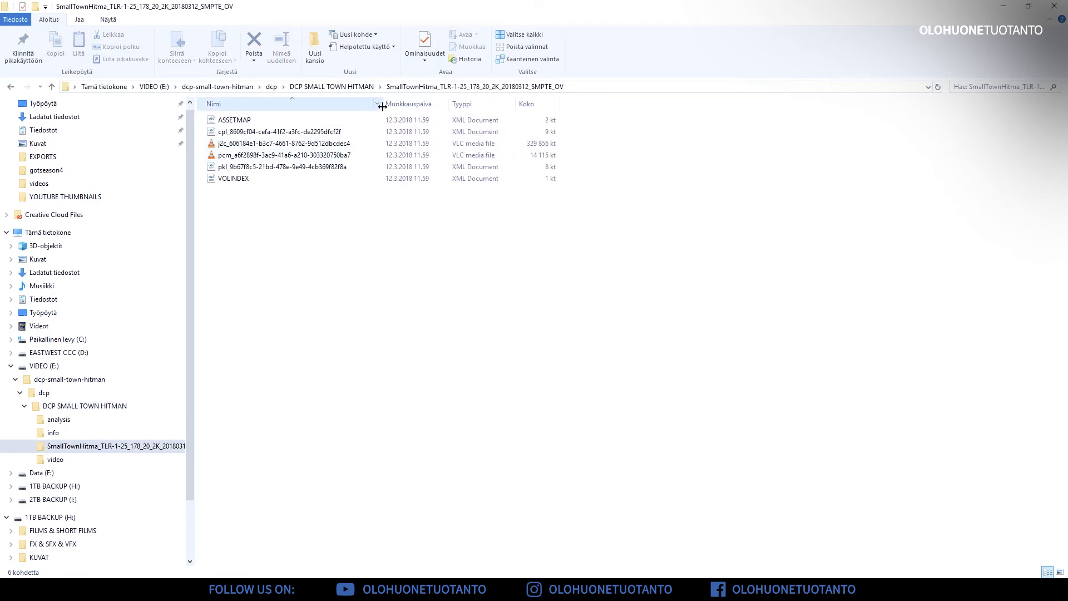
left_click(301, 144)
left_click(236, 122)
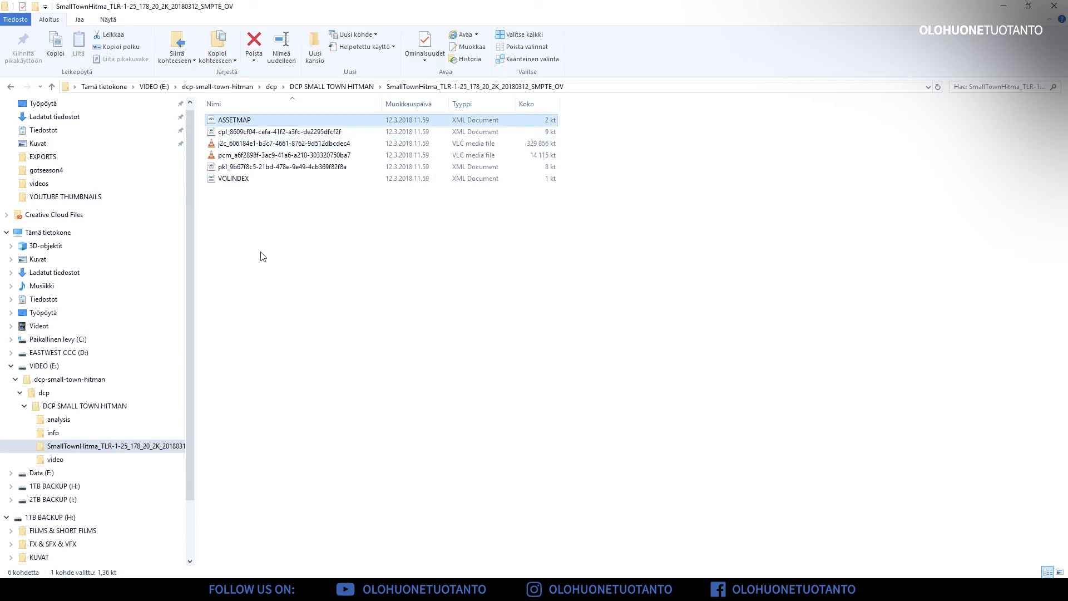
left_click(530, 146)
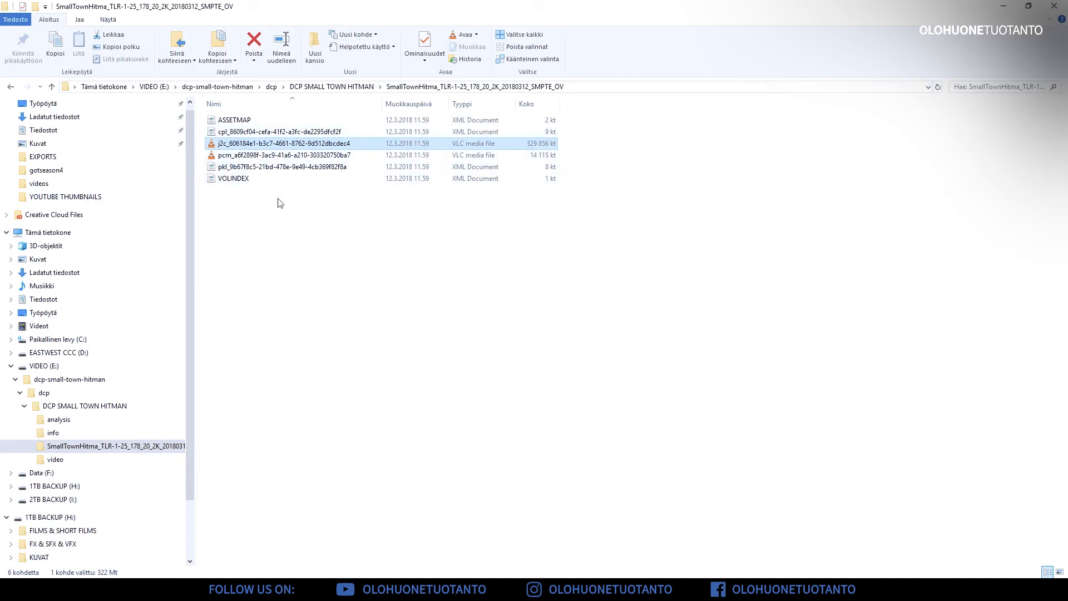
key("ctrl+a")
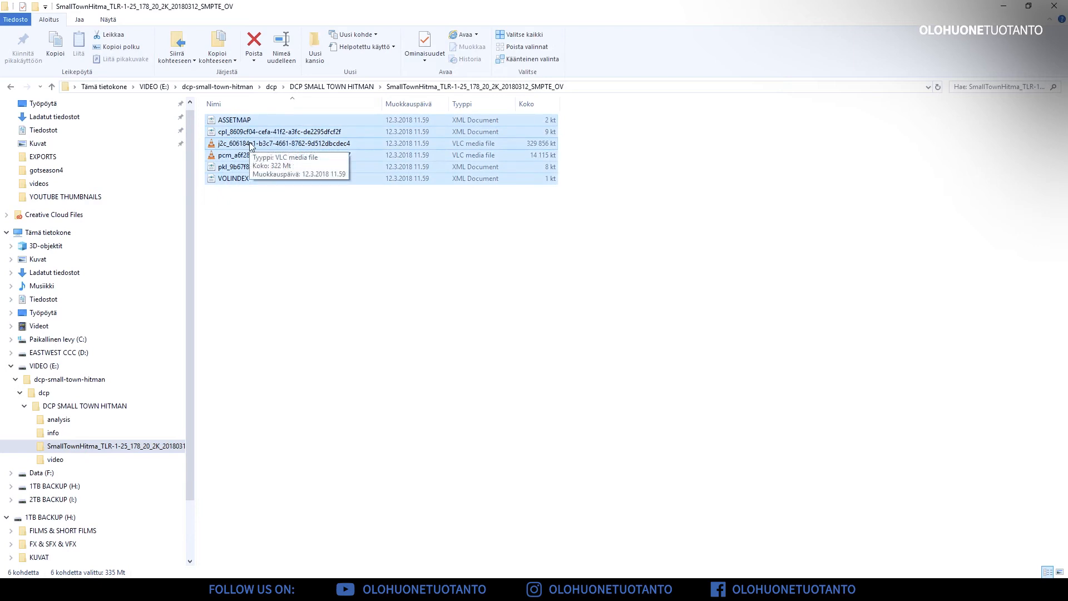
left_click(257, 221)
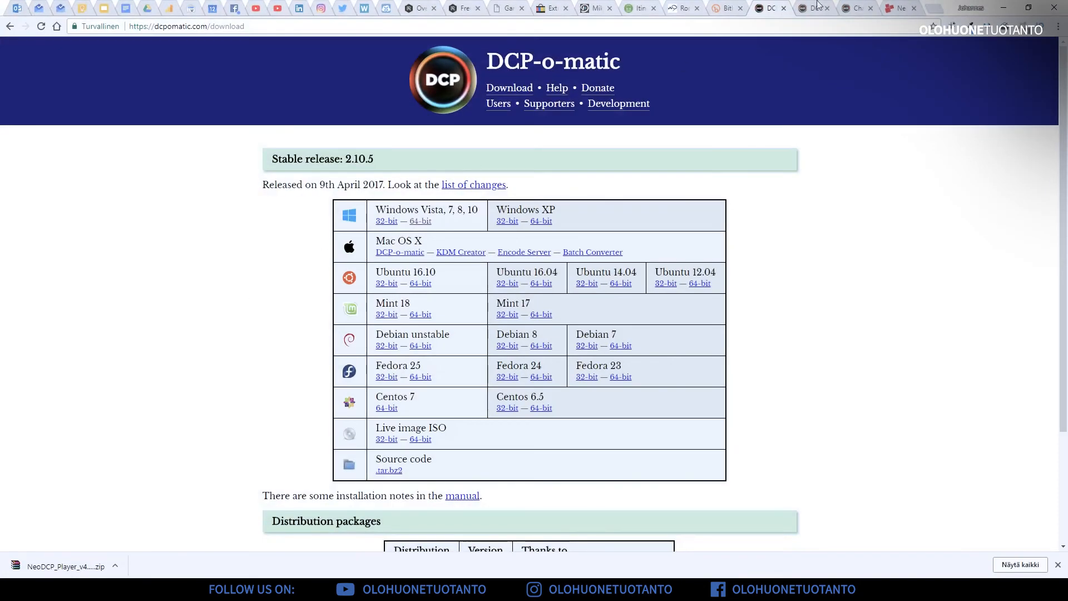
Switch to the Chrome browser, search Google for "free dcp player" and look through the results.
type("f")
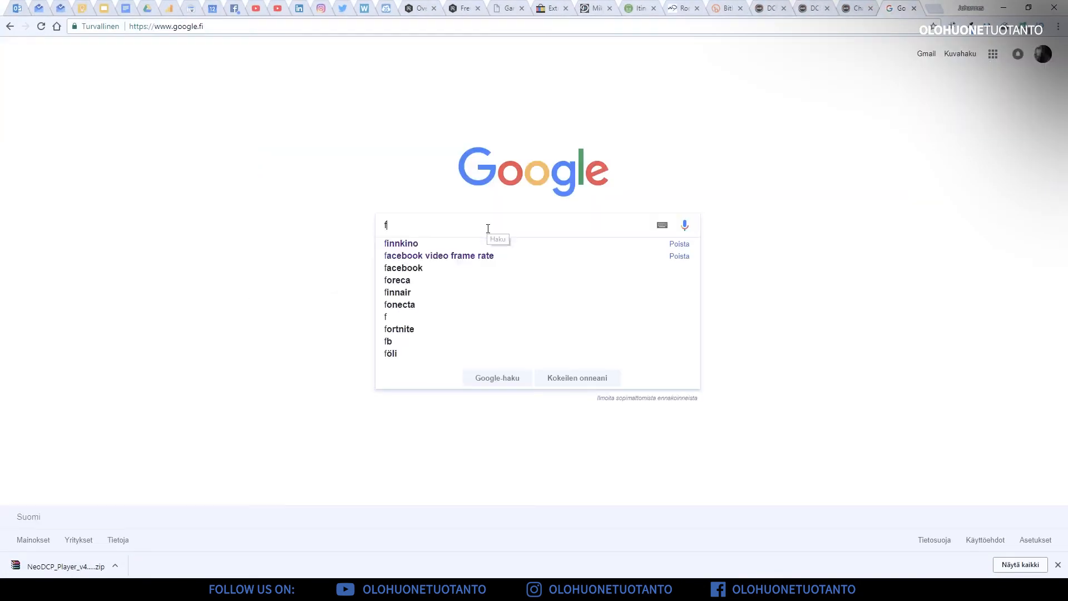
type("ree dcp player")
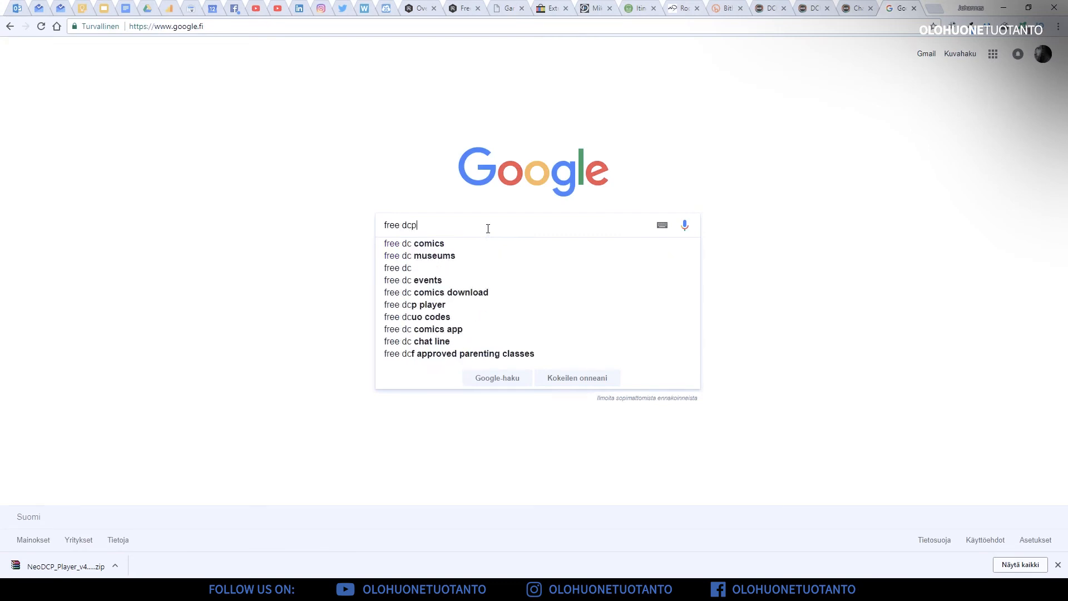
key("Return")
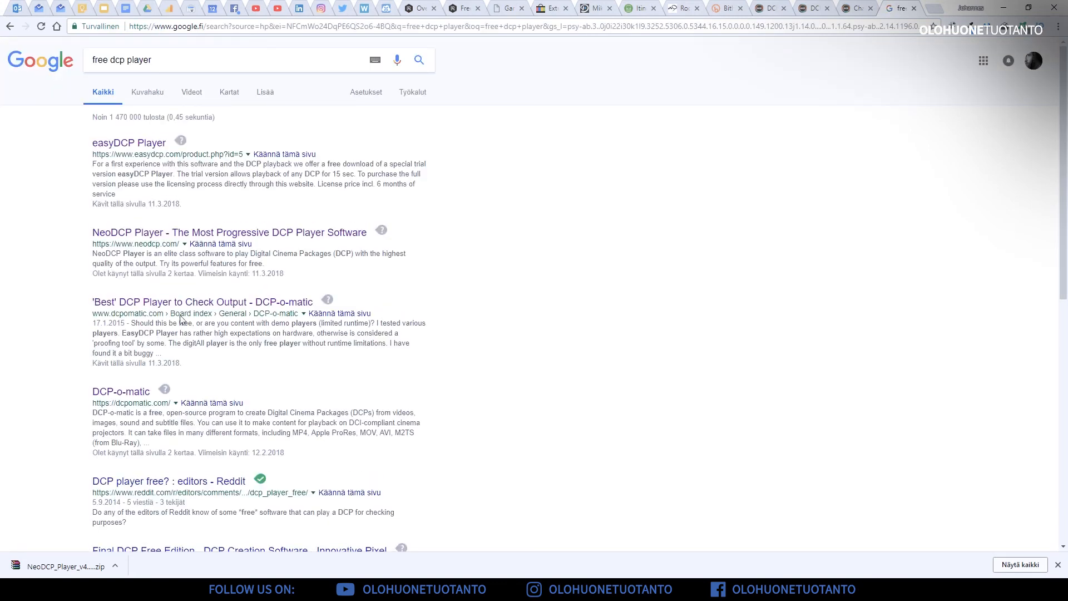
scroll(253, 327, "down", 5)
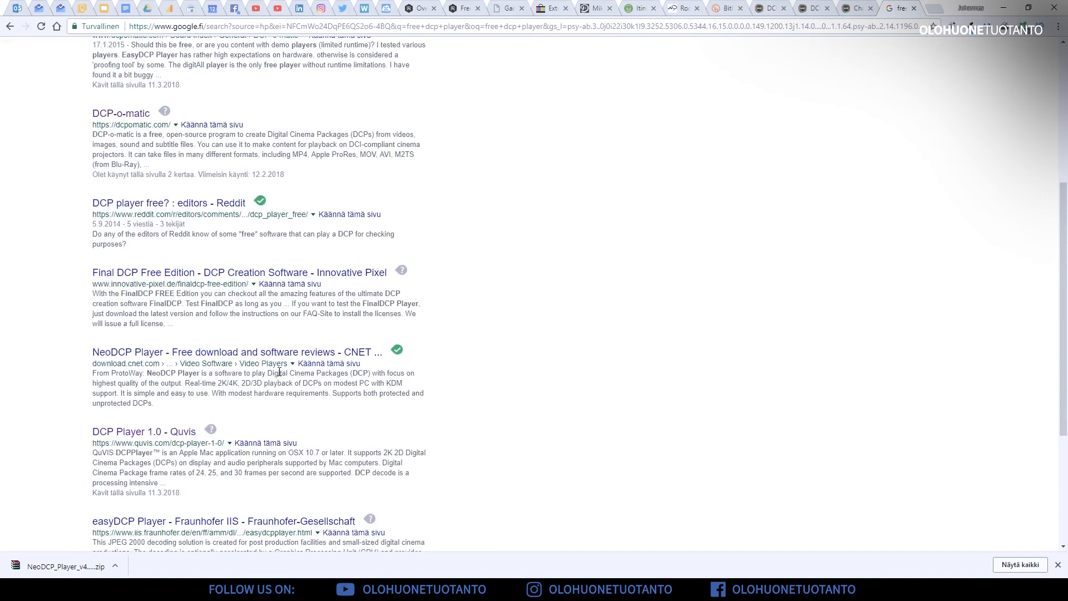
scroll(158, 389, "down", 4)
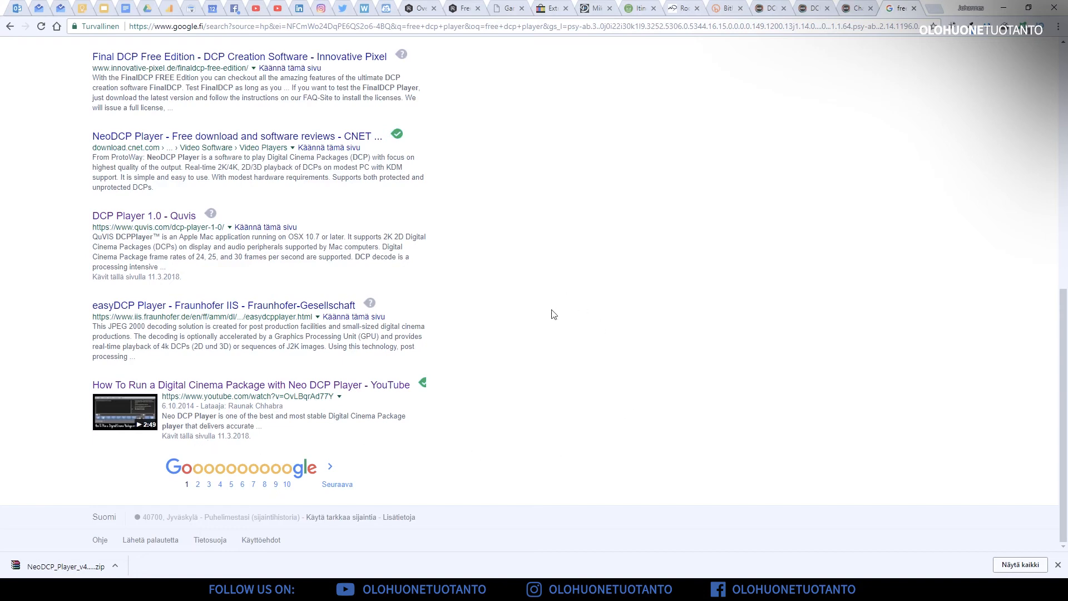
scroll(554, 314, "up", 3)
scroll(554, 314, "up", 6)
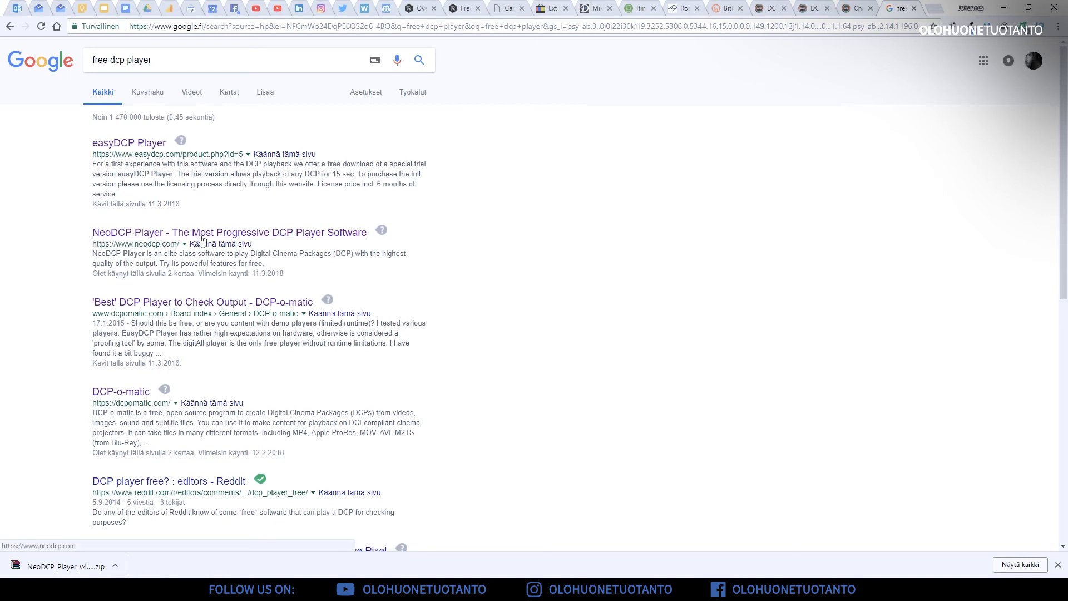
Search Google for "dcp player" and open the NeoDCP Player website from the results.
left_click_drag(110, 60, 69, 62)
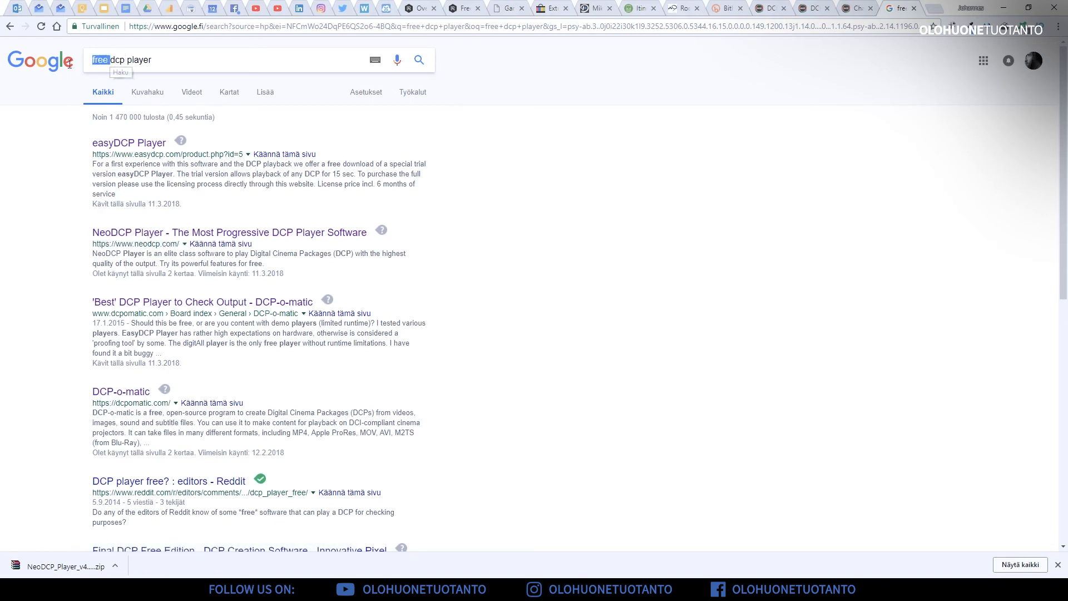
key("BackSpace")
key("Return")
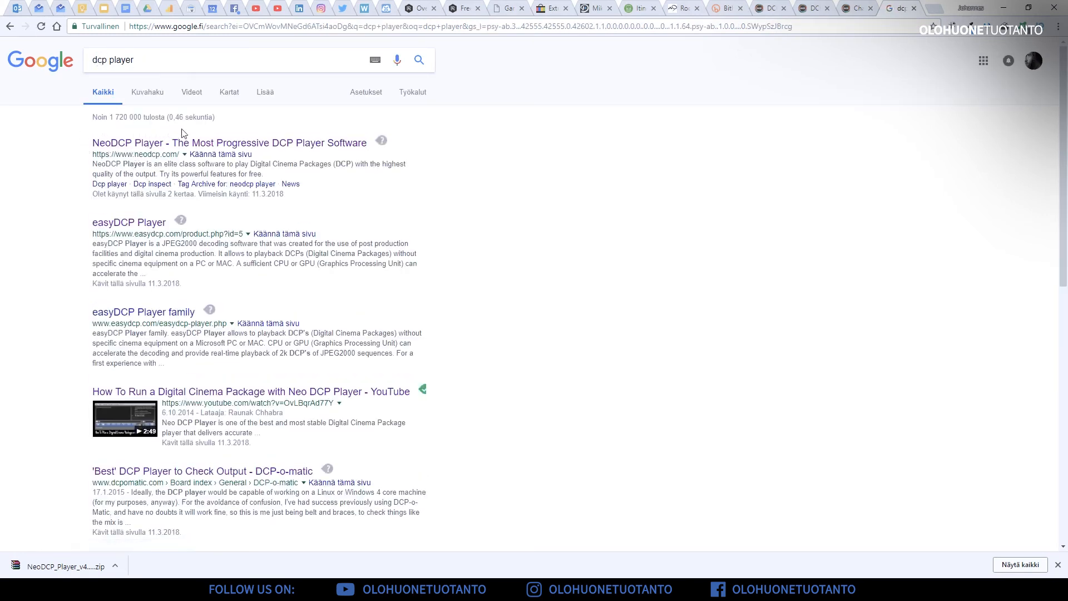
left_click(158, 148)
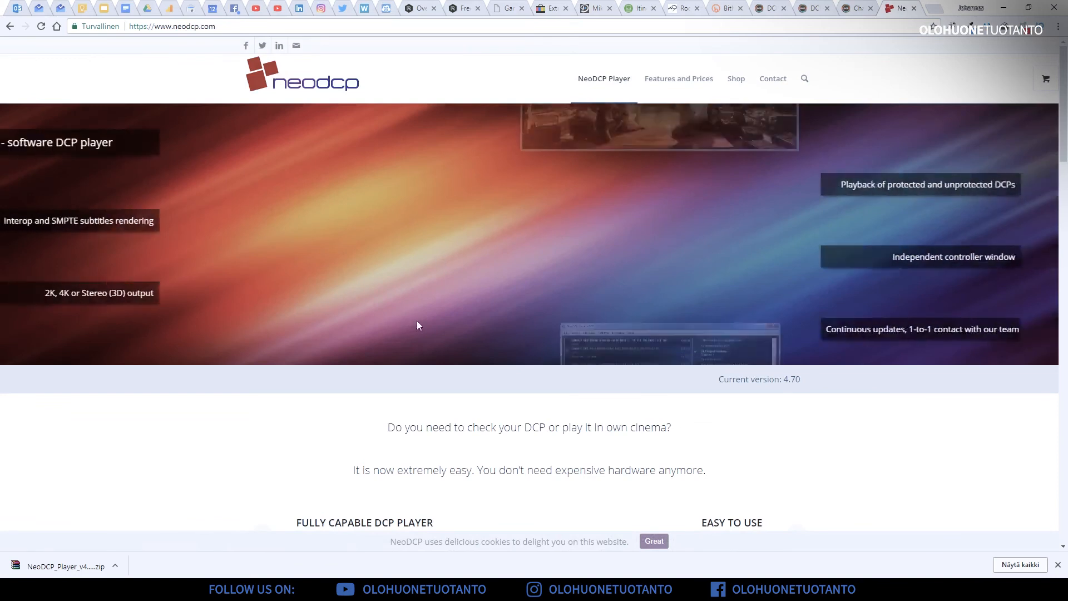
Look over the feature overview on the NeoDCP home page and go to the trial version's download page.
scroll(418, 326, "down", 2)
scroll(421, 330, "up", 2)
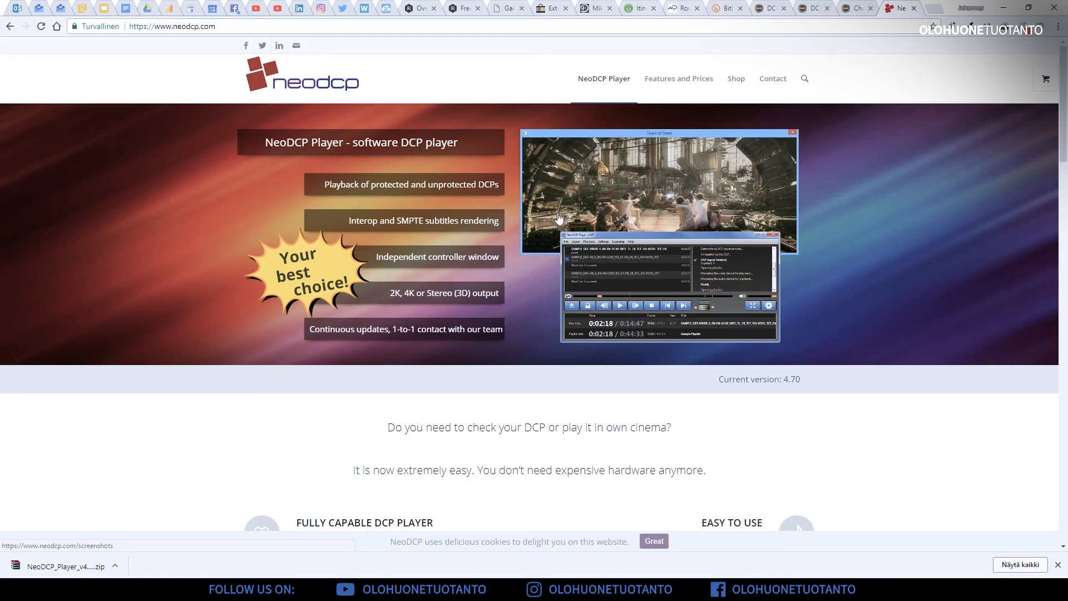
scroll(559, 217, "down", 6)
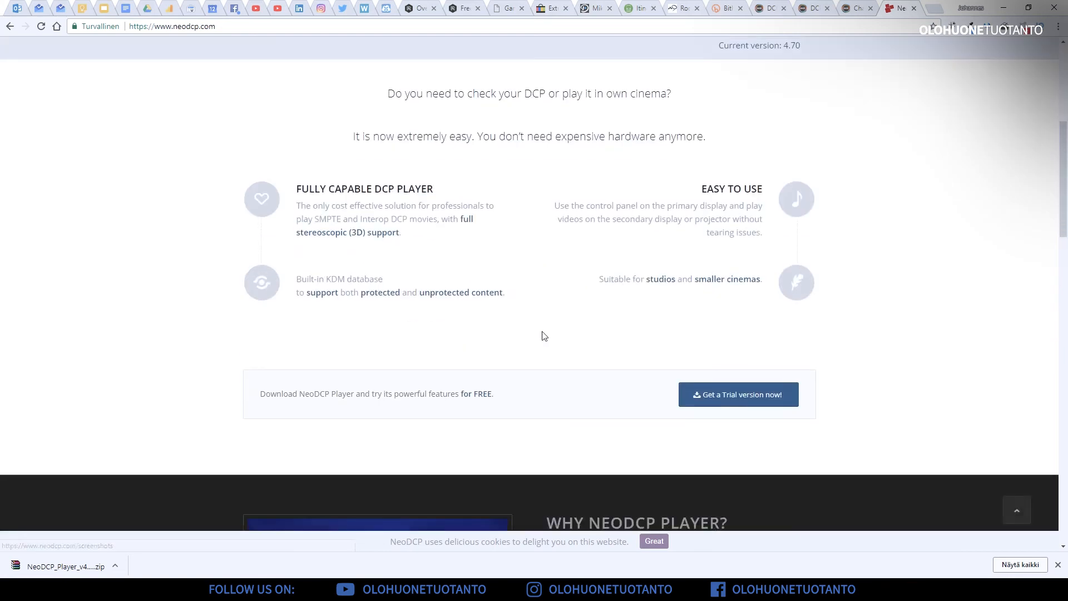
left_click(720, 405)
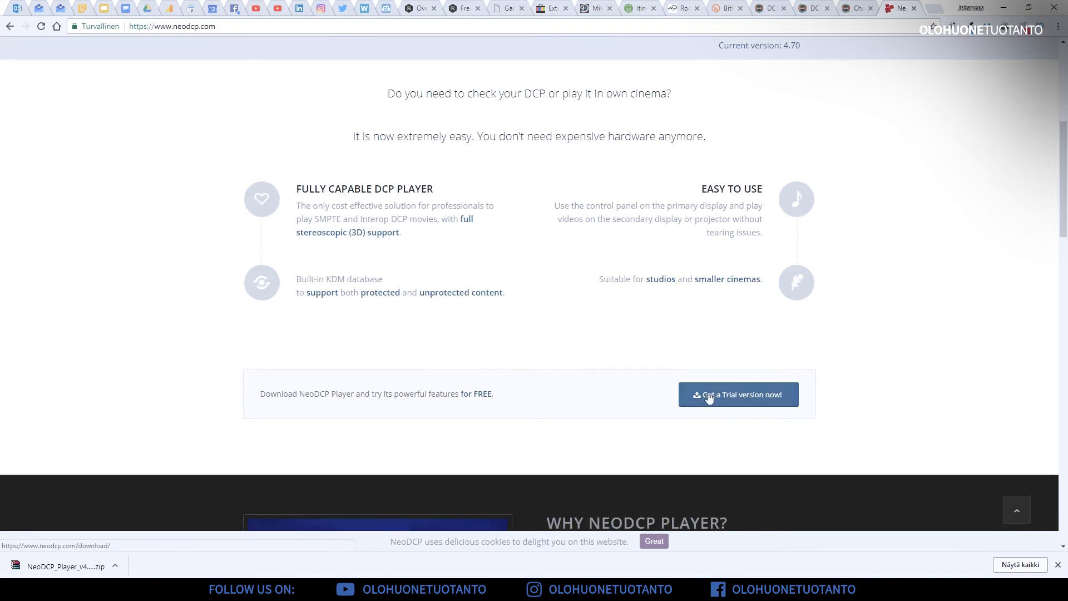
left_click(733, 400)
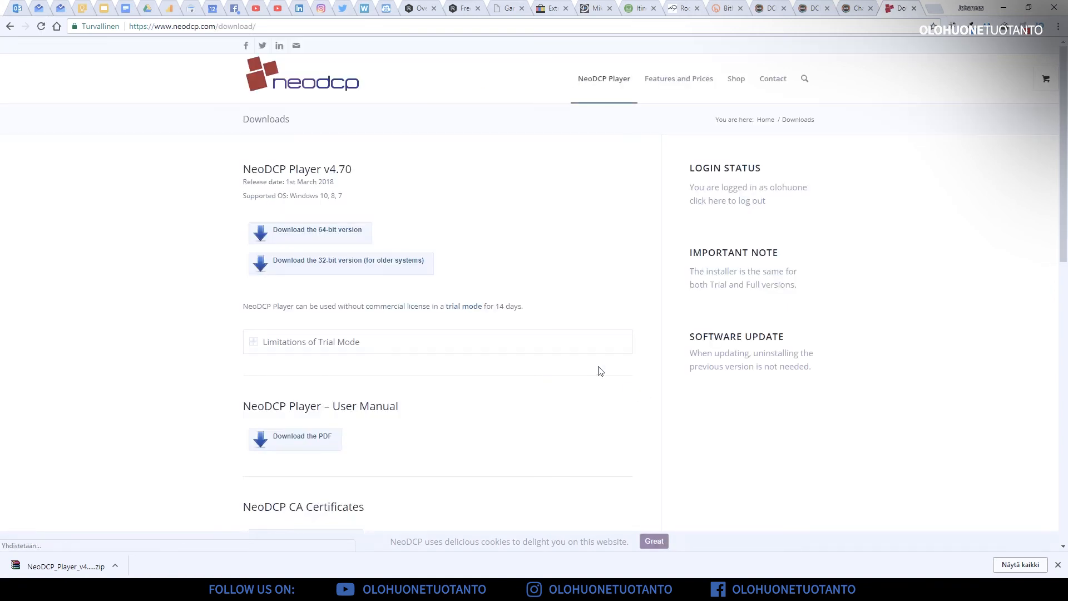
Examine the NeoDCP downloads page, including the player versions, trial mode note, user manual and CA certificates.
scroll(327, 345, "down", 6)
scroll(326, 357, "up", 6)
scroll(333, 383, "down", 2)
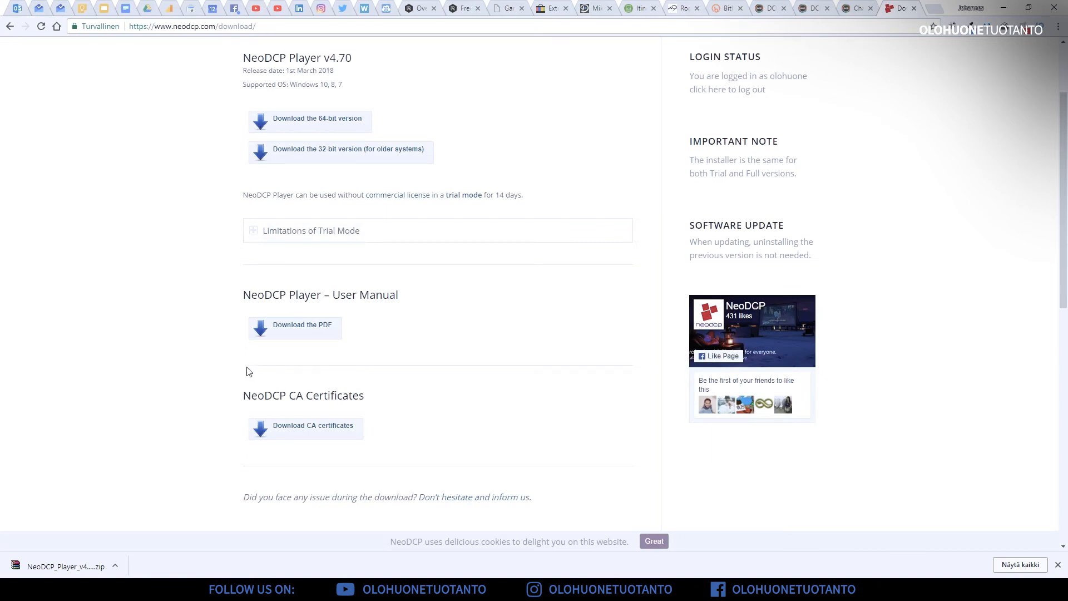
scroll(413, 339, "up", 1)
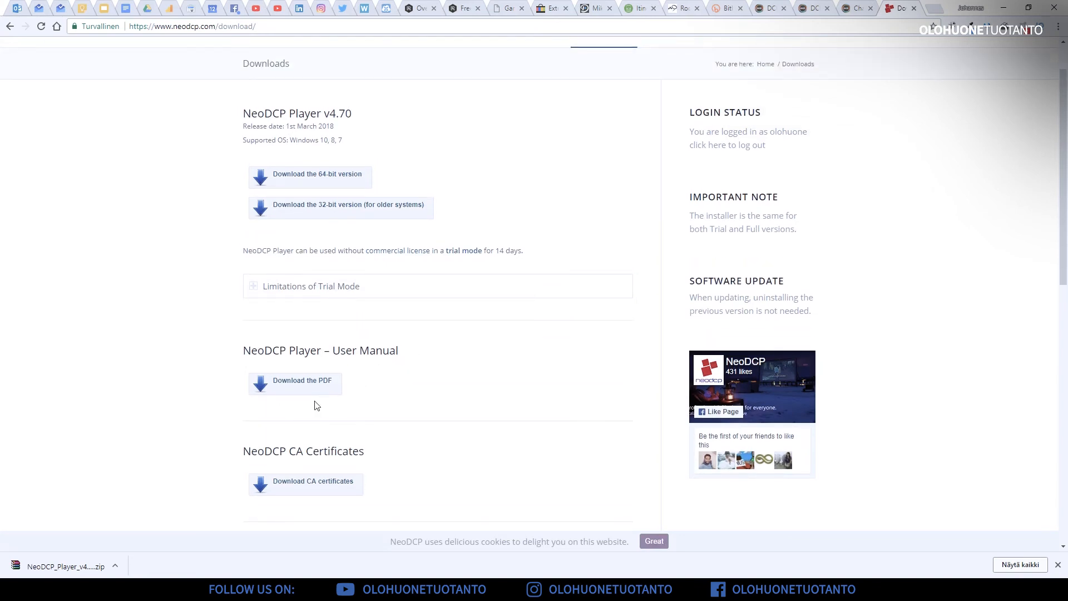
scroll(429, 398, "up", 1)
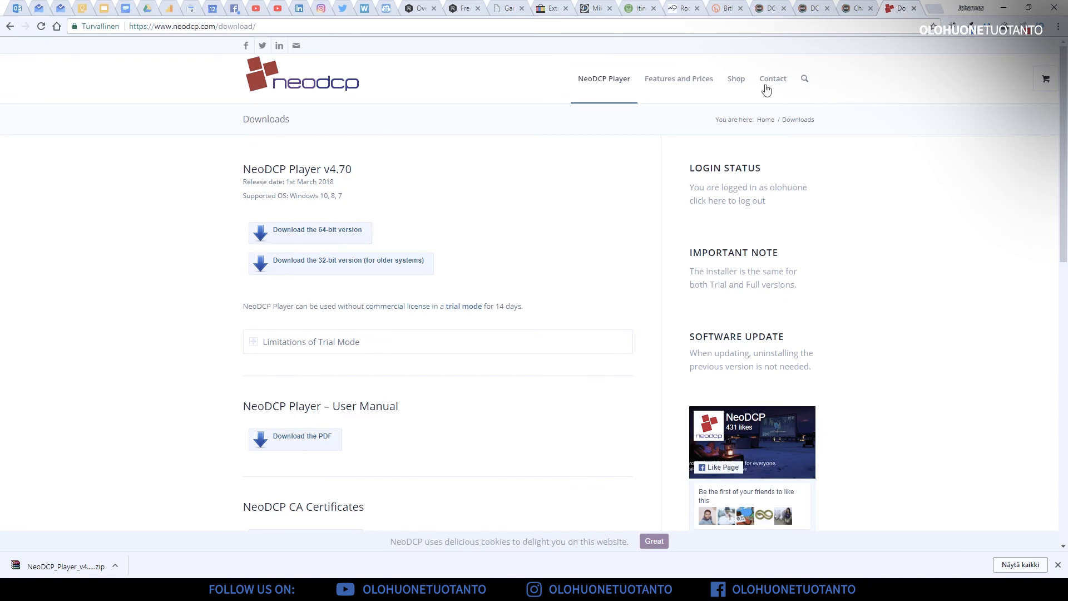
Switch to NeoDCP Player, reposition its window, and bring up the Open DCP dialog at a larger size.
left_click(1003, 7)
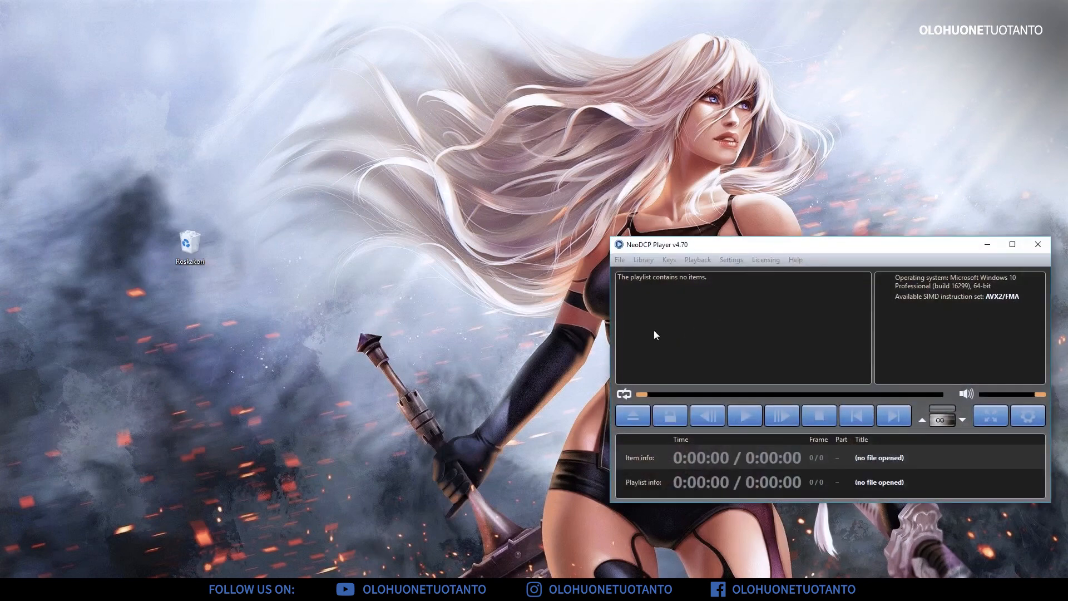
left_click_drag(723, 243, 621, 219)
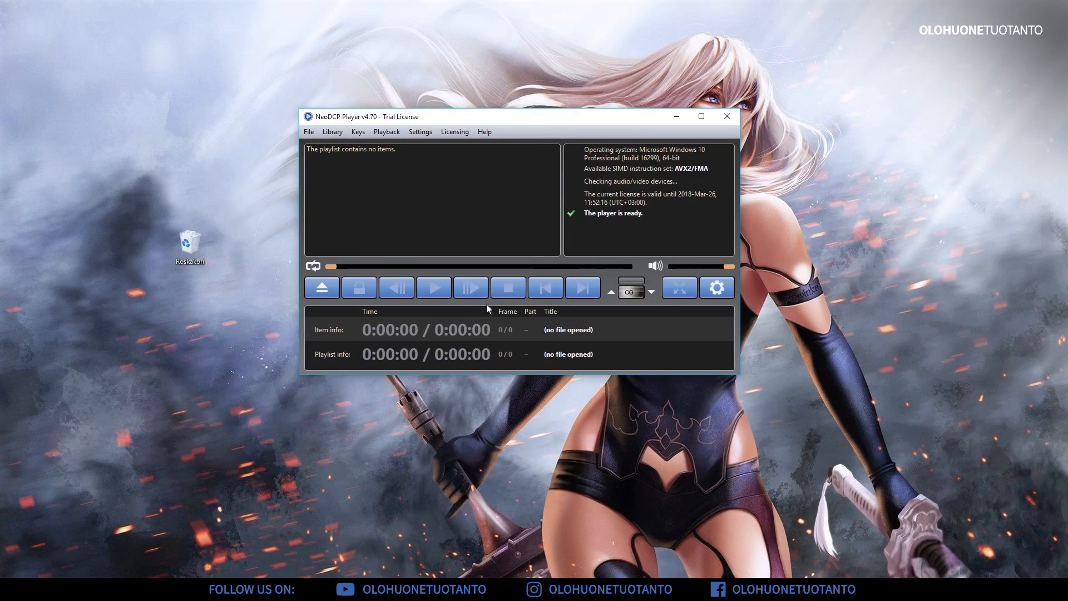
left_click(323, 288)
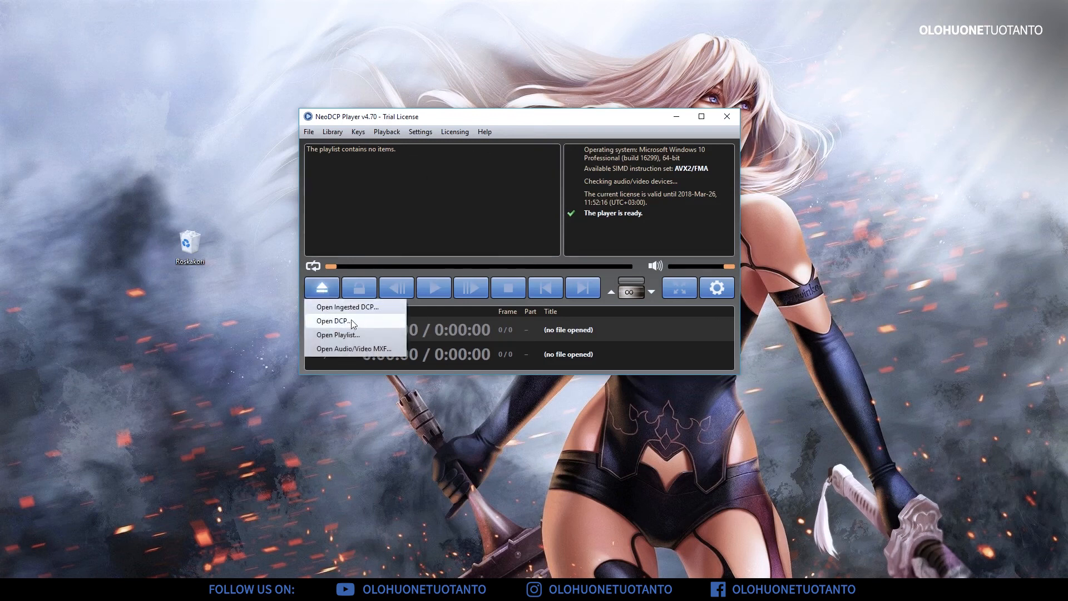
left_click(333, 321)
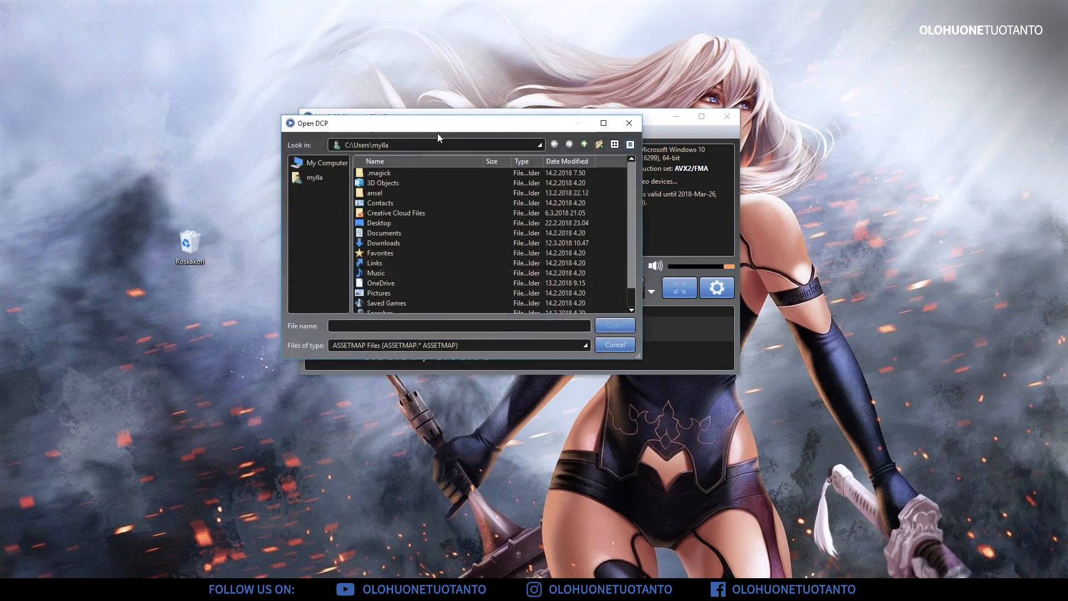
left_click_drag(437, 133, 376, 83)
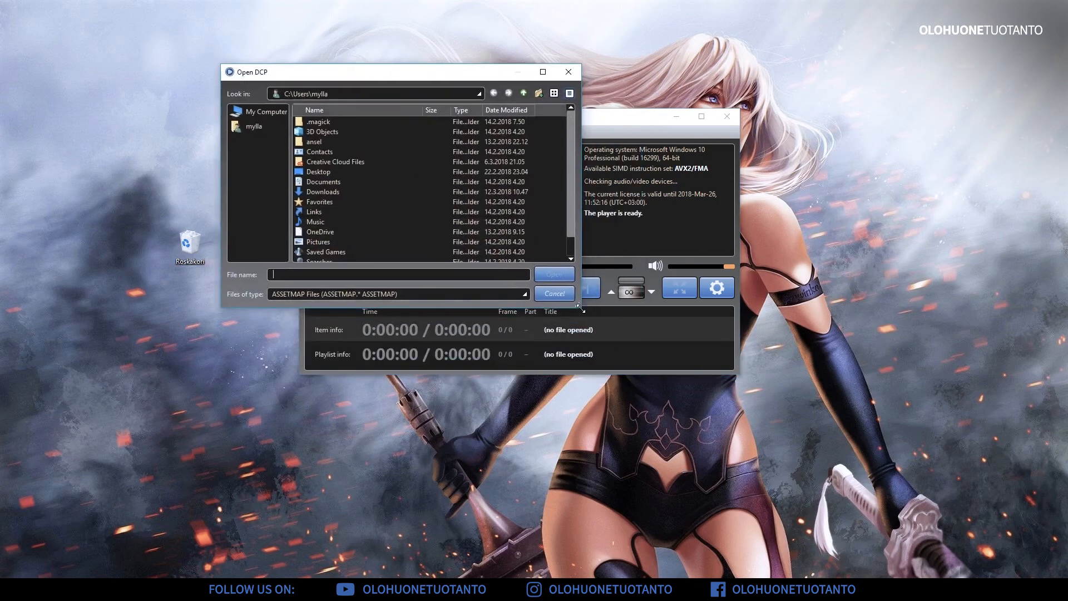
left_click_drag(578, 306, 862, 540)
Load ASSETMAP.xml from the SmallTownHitma_TLR-1-25_178_20_2K_20180312_SMPTE_OV folder inside DCP SMALL TOWN HITMAN on the VIDEO (E:) drive.
left_click(259, 112)
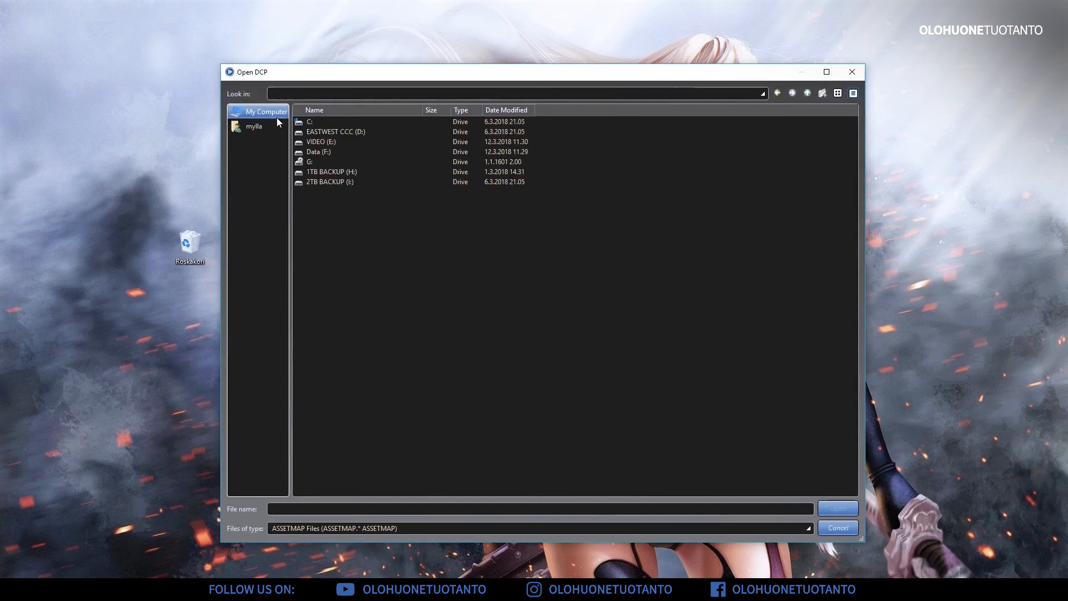
double_click(317, 141)
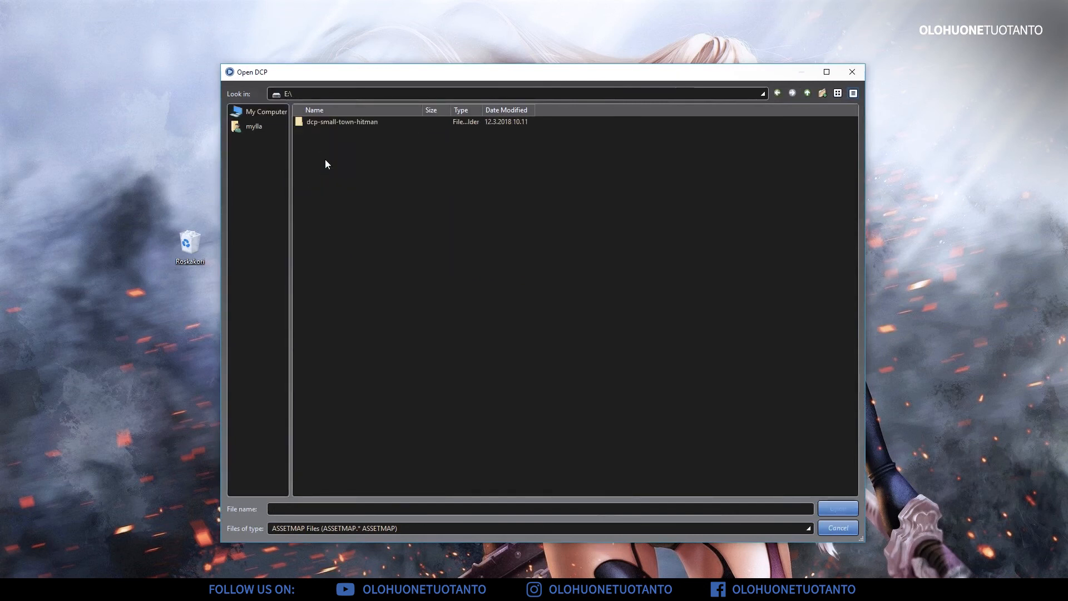
double_click(333, 121)
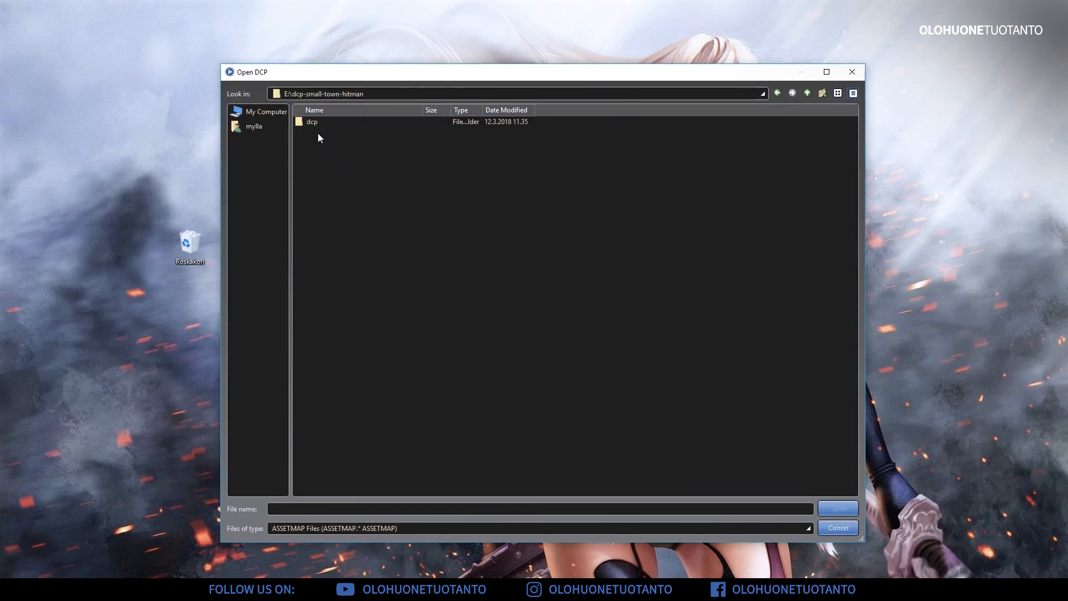
double_click(320, 121)
double_click(341, 122)
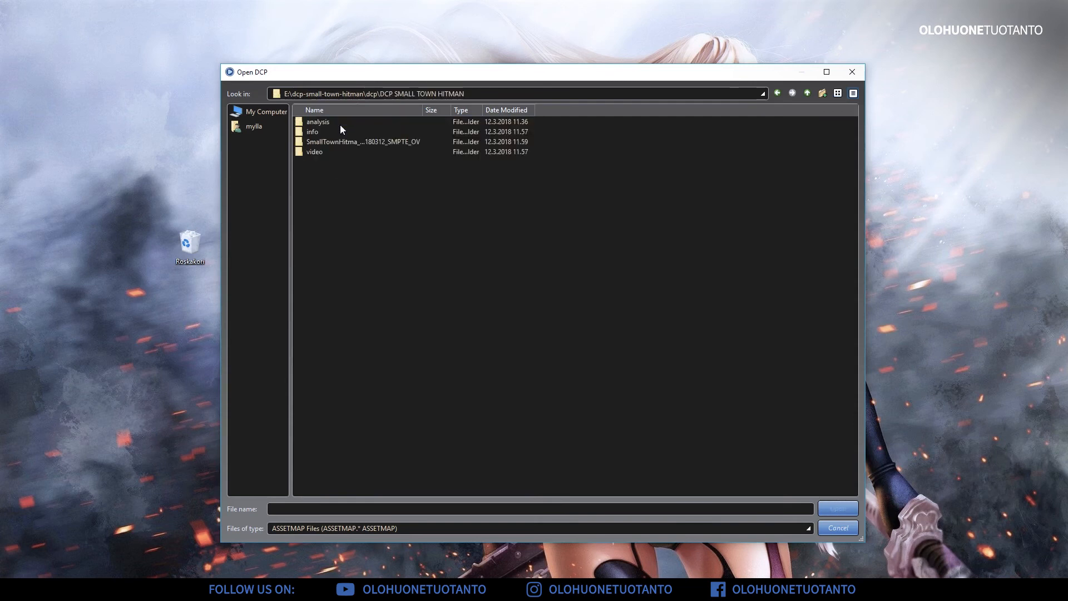
double_click(348, 141)
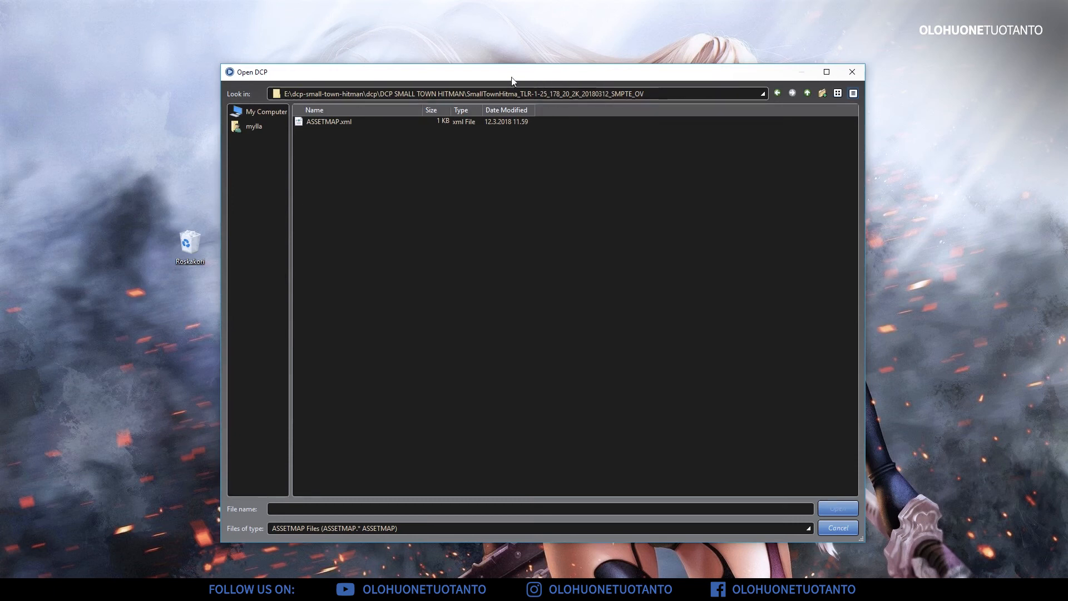
double_click(328, 122)
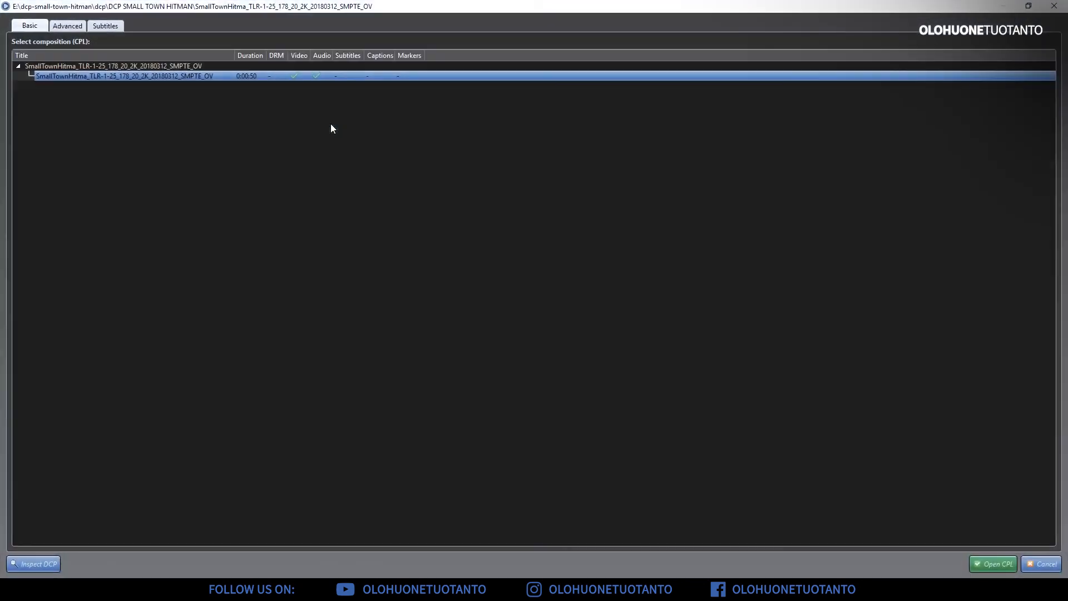
Open the trailer's composition (CPL) for playback and arrange the video and player control windows so both can be seen.
double_click(20, 7)
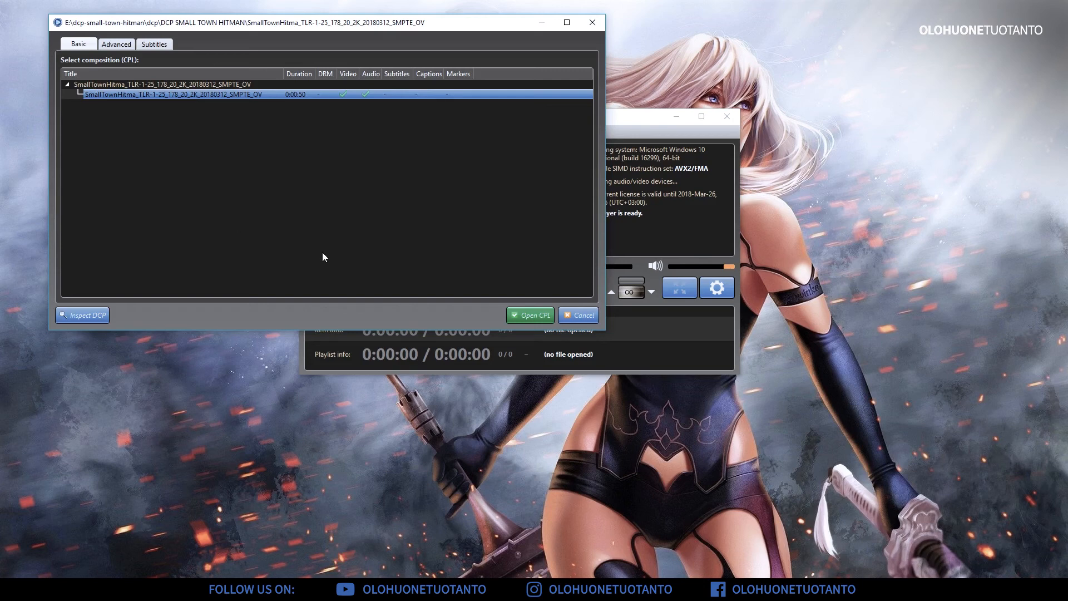
left_click(530, 318)
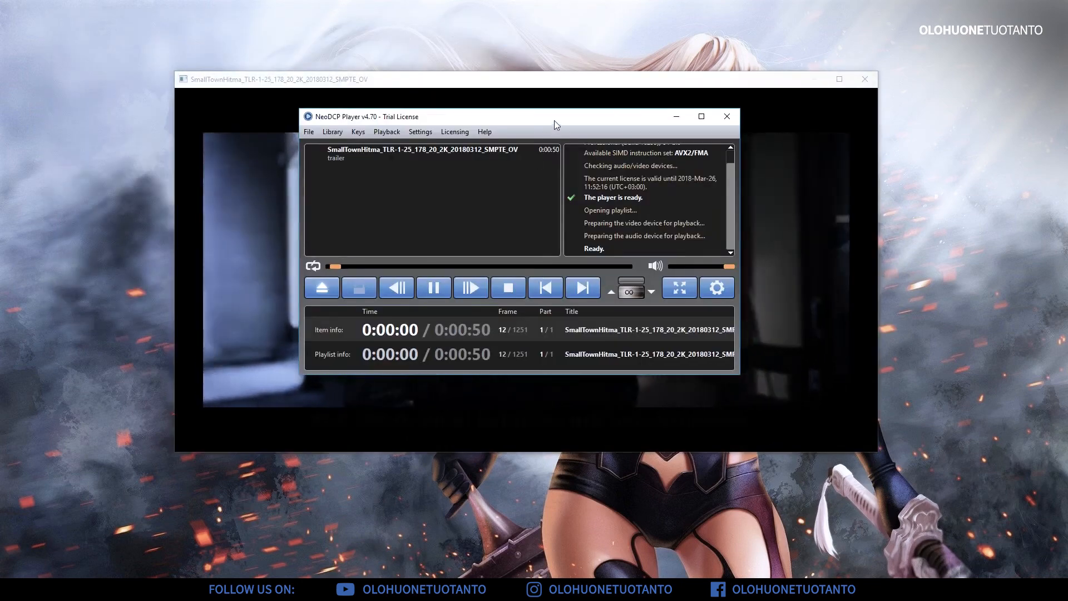
left_click_drag(554, 120, 856, 312)
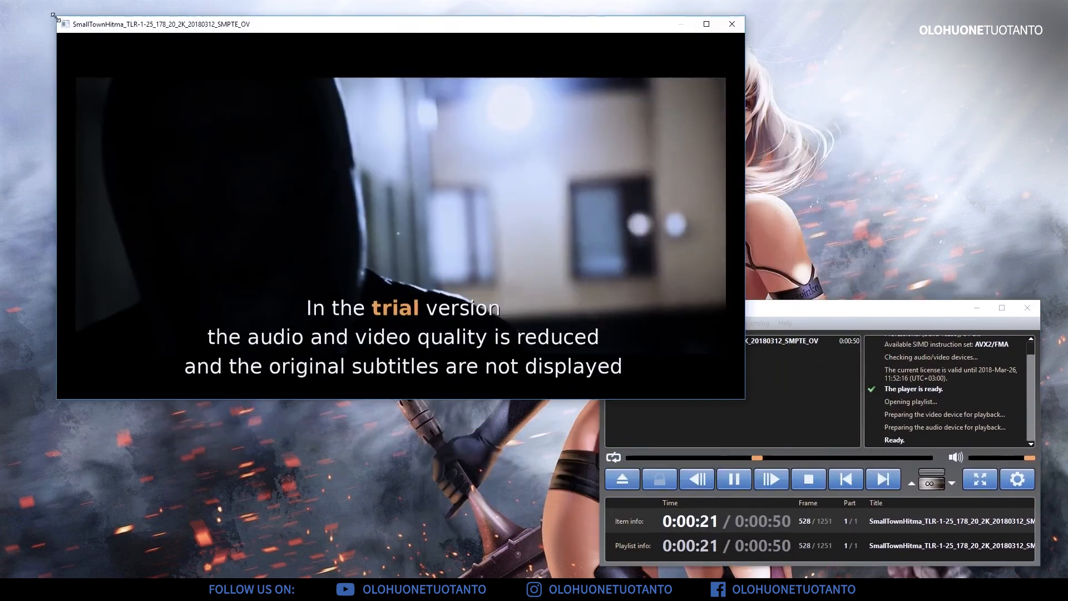
left_click_drag(54, 15, 97, 12)
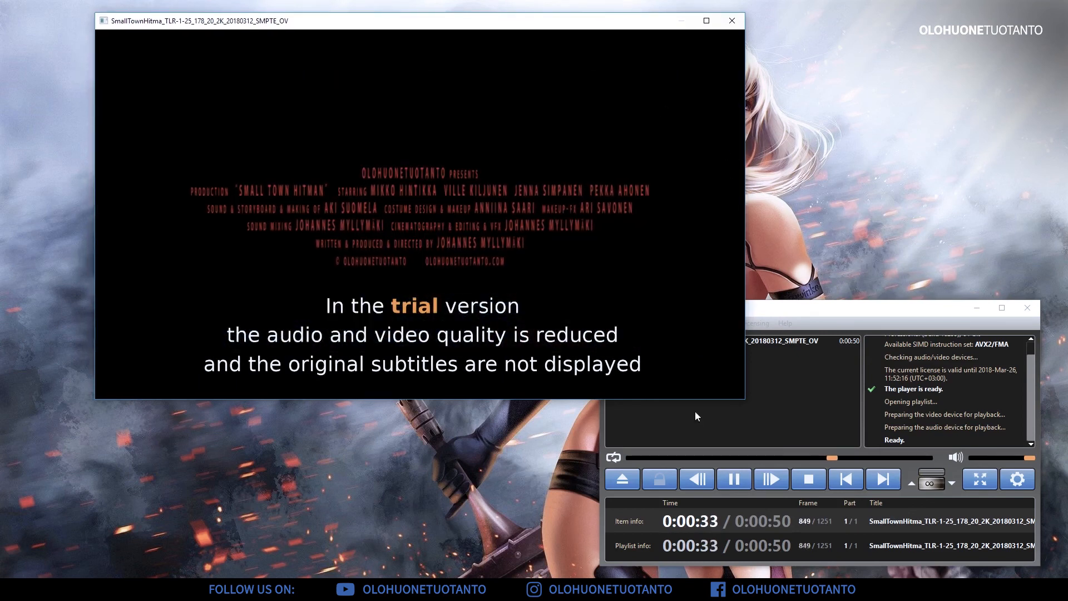
Replay the trailer from near its start, watching it in full-screen mode and again in windowed mode.
left_click(664, 458)
double_click(381, 238)
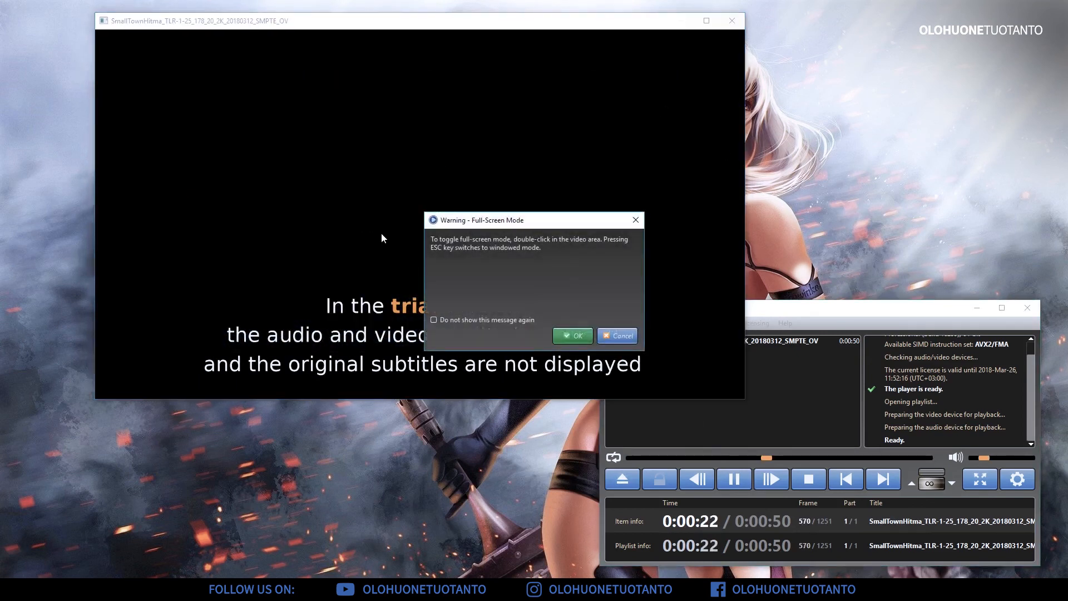
left_click(575, 339)
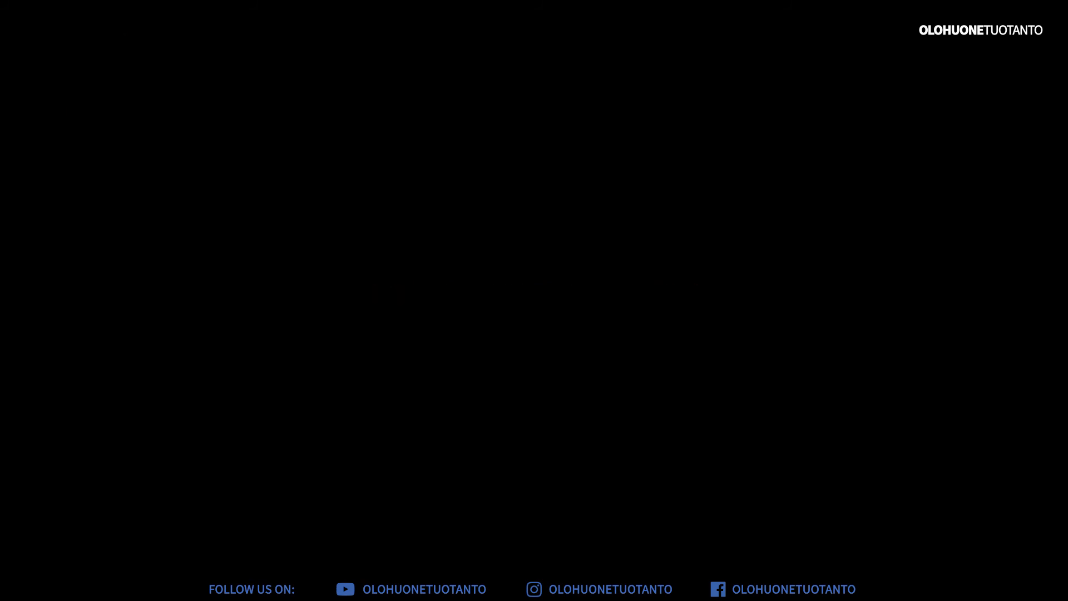
key("Escape")
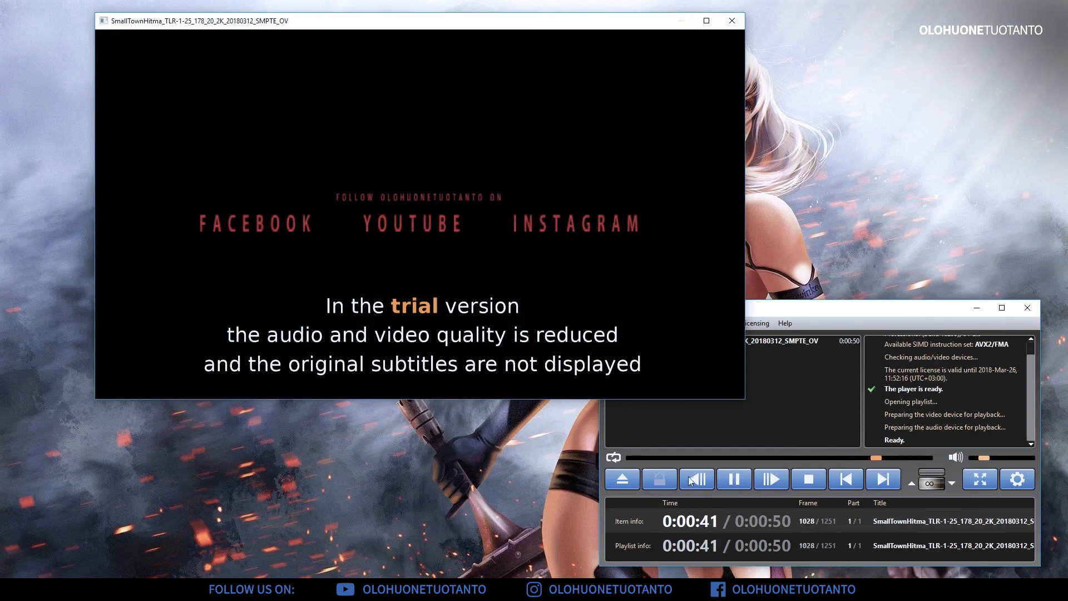
left_click(659, 458)
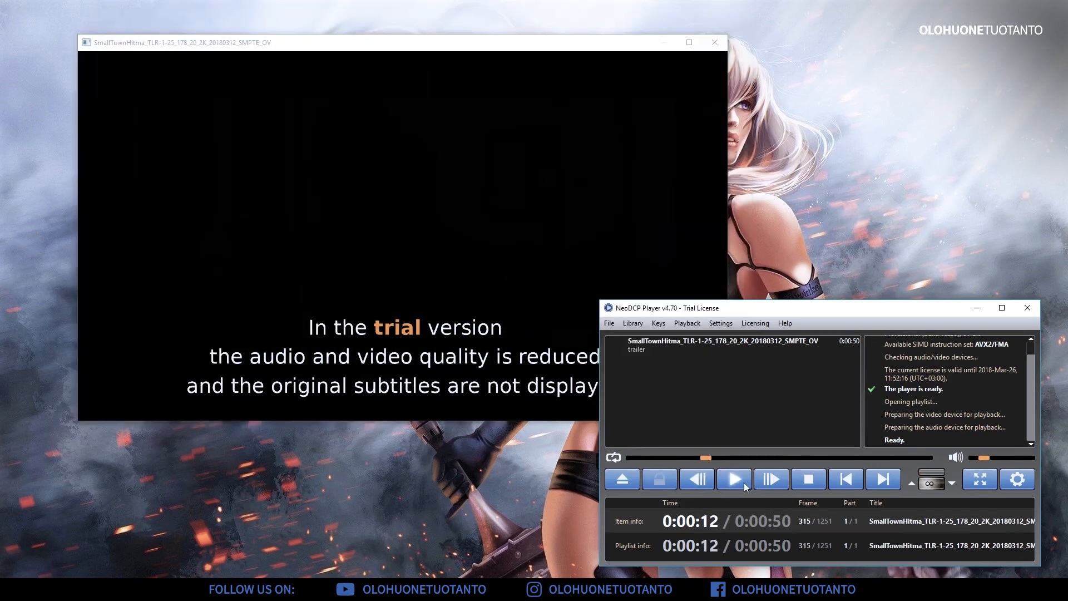
left_click(742, 481)
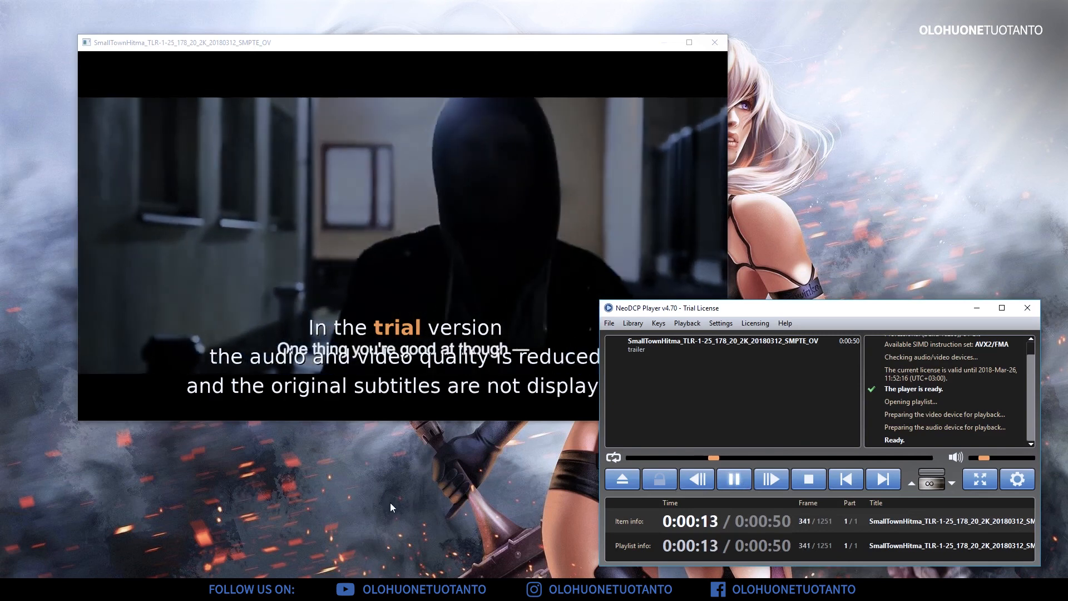
Switch to DCP-o-matic and review the project's DCP video settings and its content settings.
key("alt+Tab")
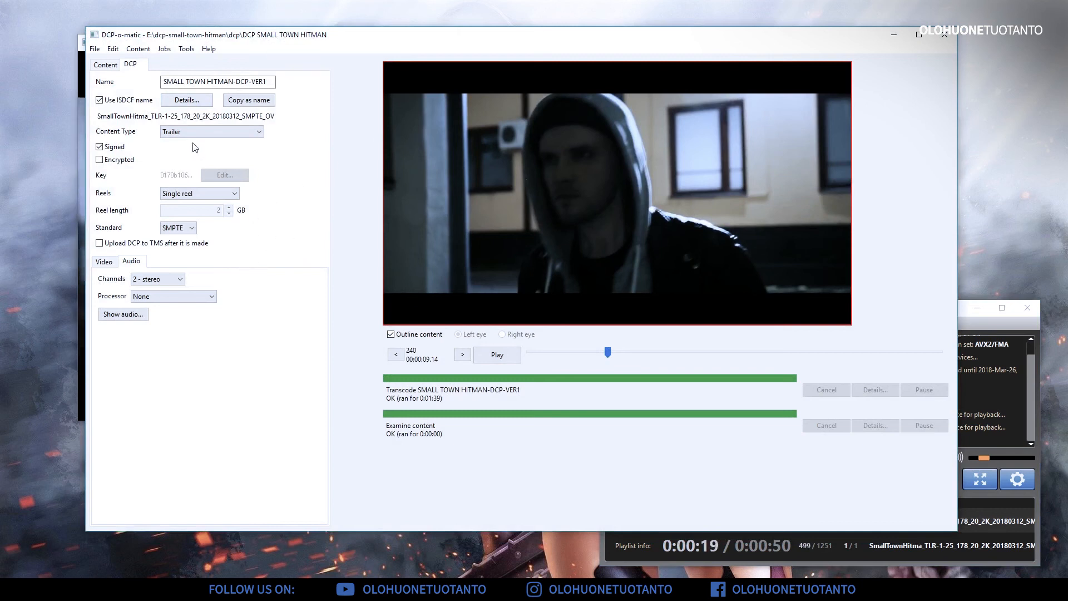
left_click(107, 270)
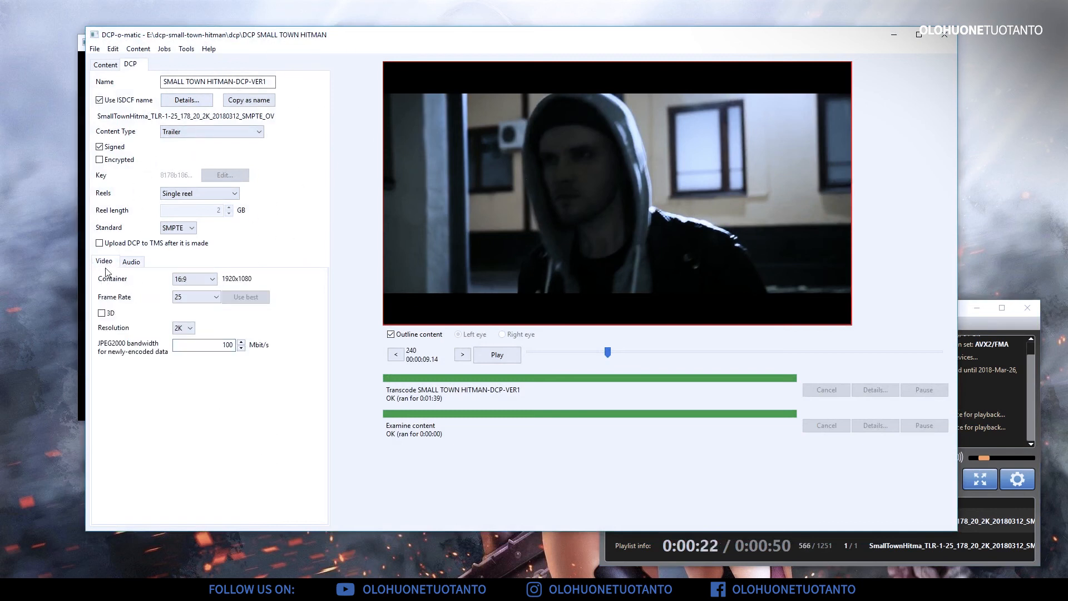
left_click(105, 64)
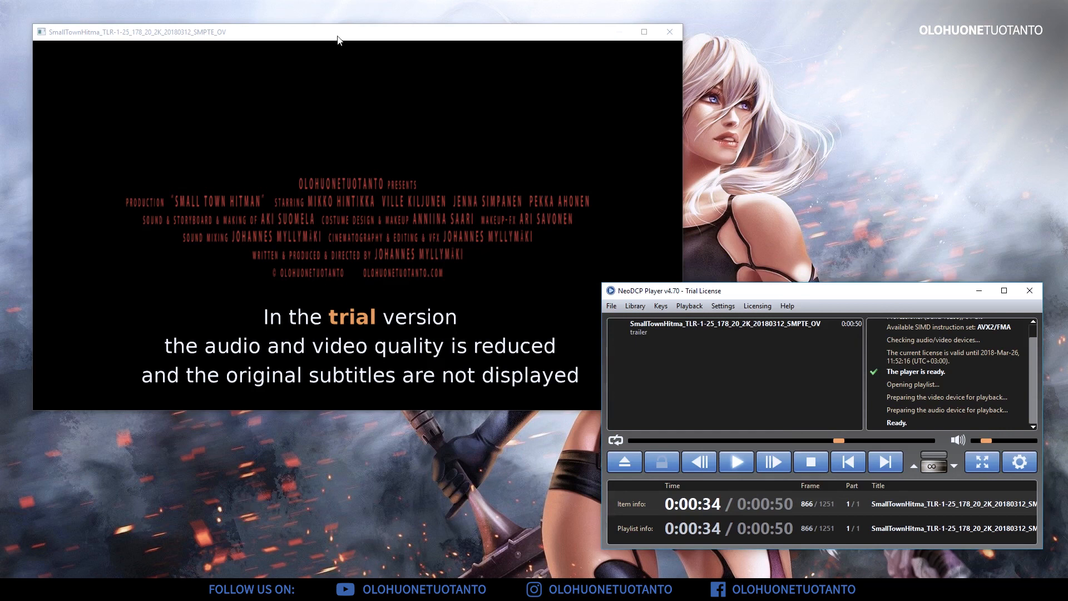
left_click_drag(337, 36, 329, 32)
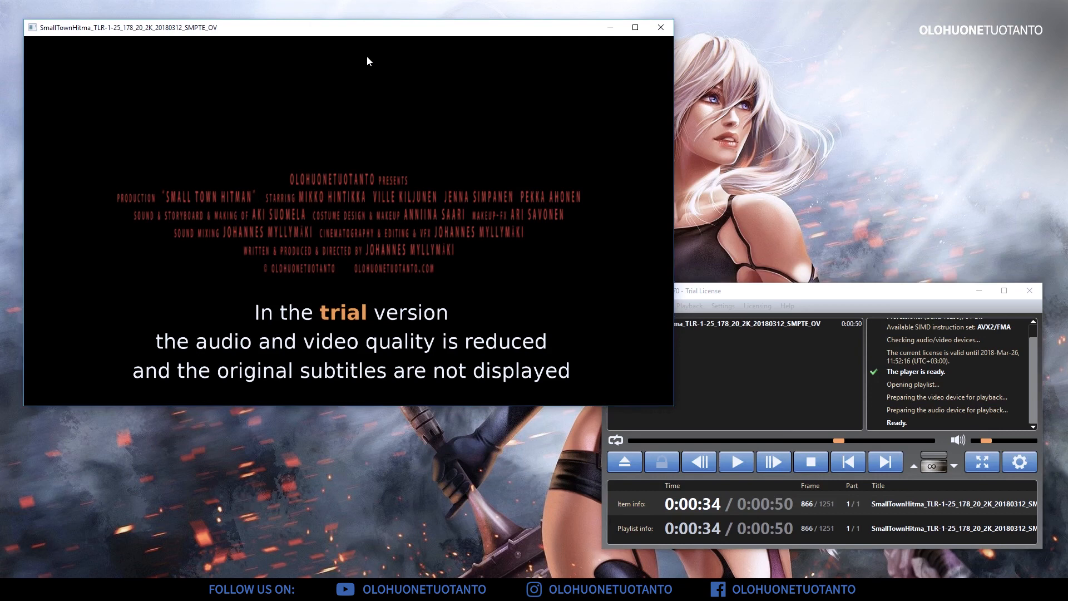
left_click_drag(367, 27, 369, 32)
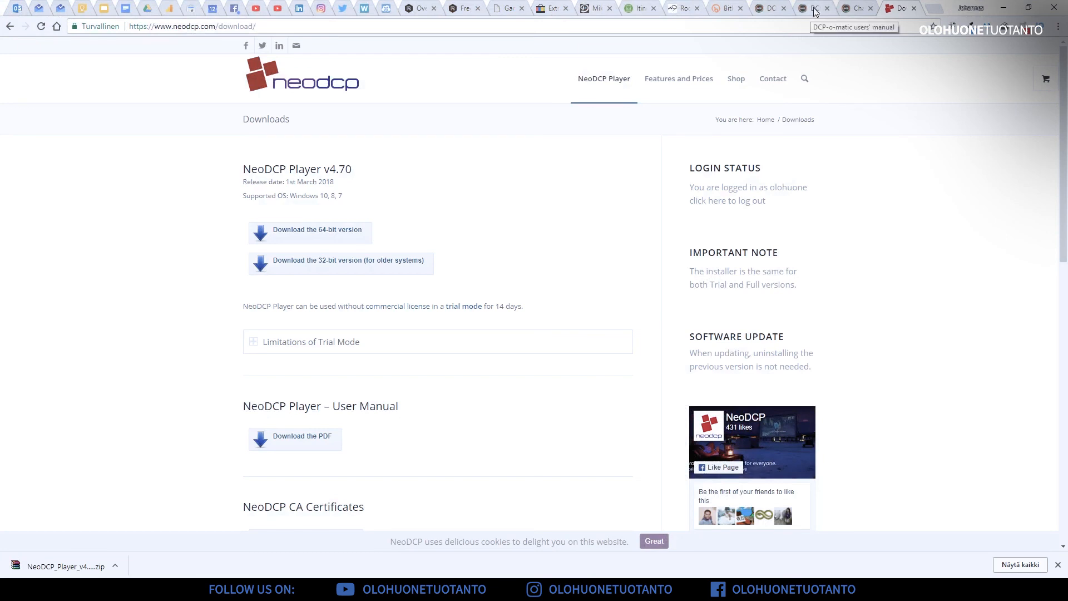
Switch to the DCP-o-matic users' manual in the web browser and look through its table of contents, from content settings to frame rates and common tasks.
left_click(814, 10)
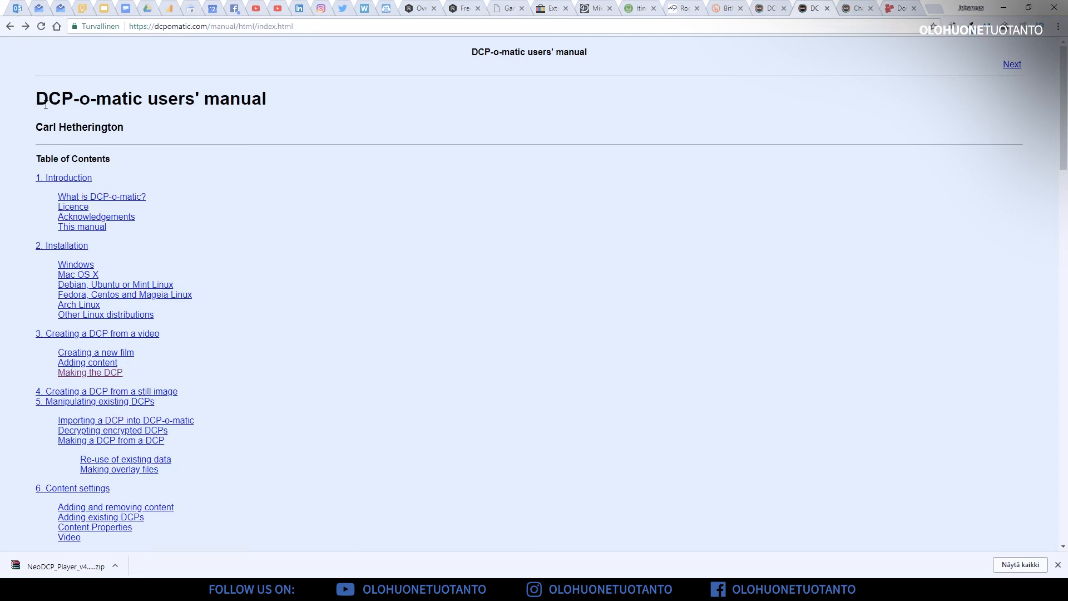
left_click_drag(37, 99, 279, 105)
left_click(279, 105)
scroll(356, 268, "down", 2)
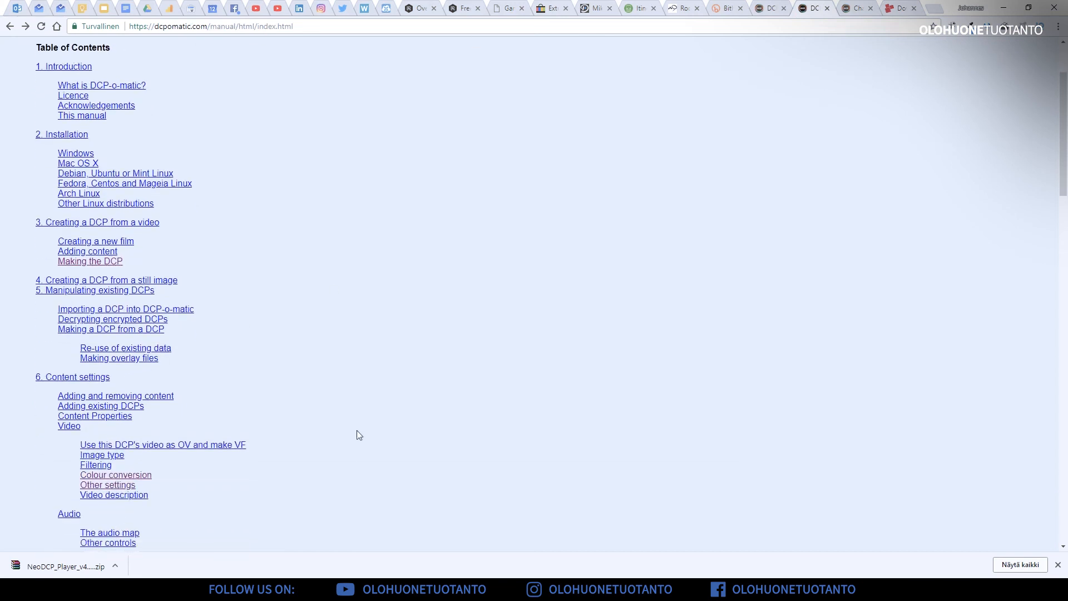
scroll(356, 431, "down", 4)
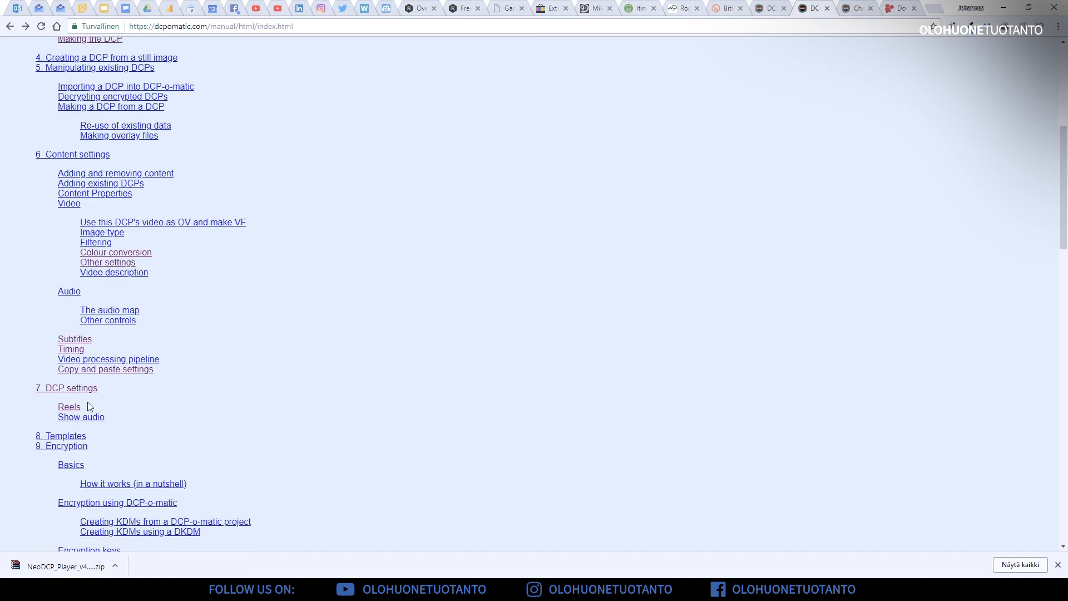
scroll(88, 406, "up", 5)
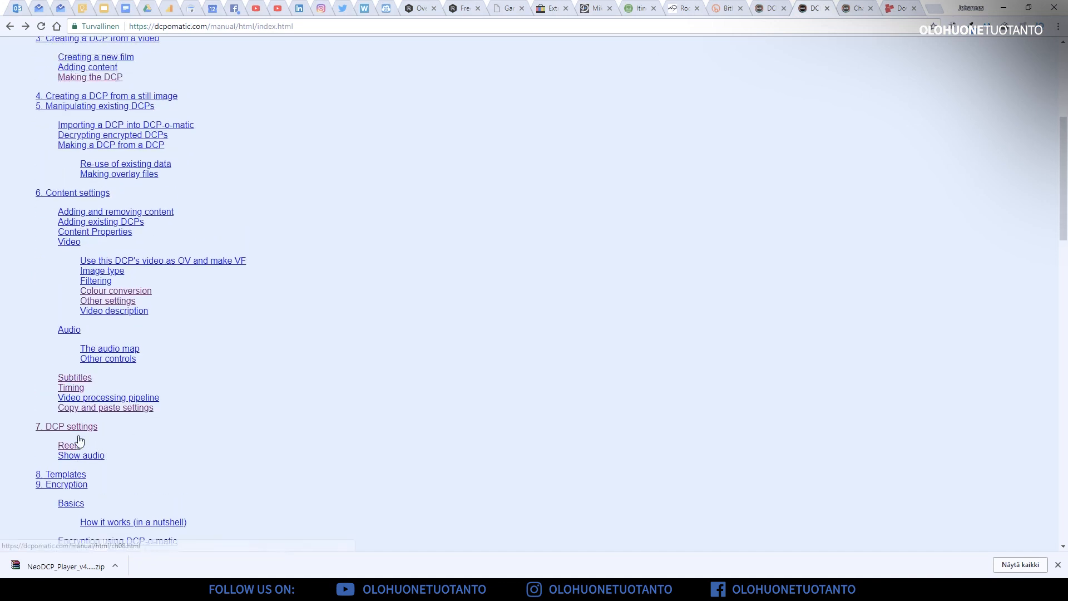
scroll(178, 409, "down", 5)
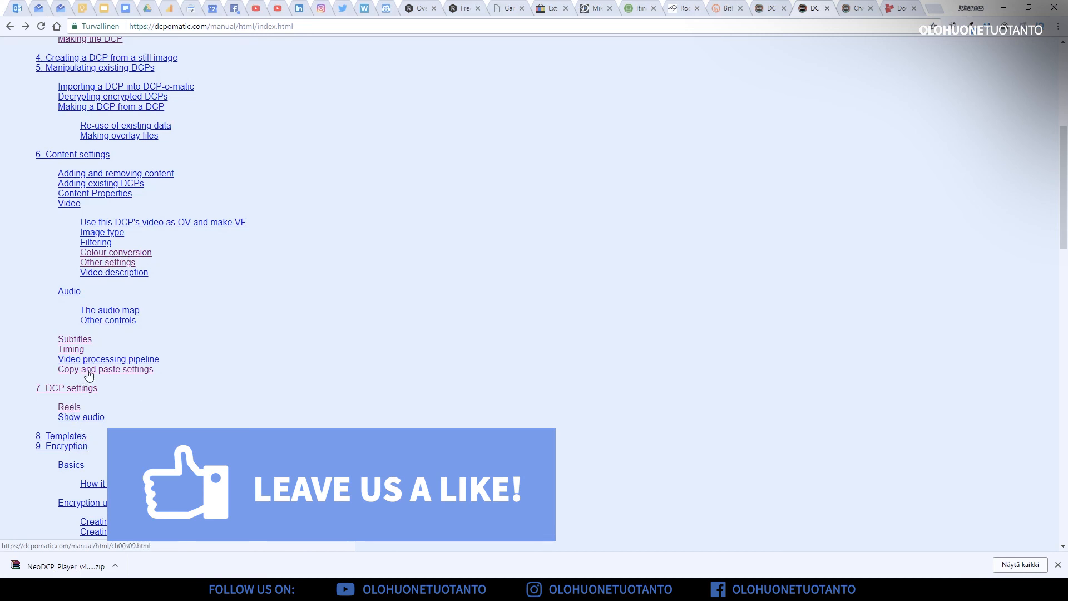
scroll(62, 310, "down", 3)
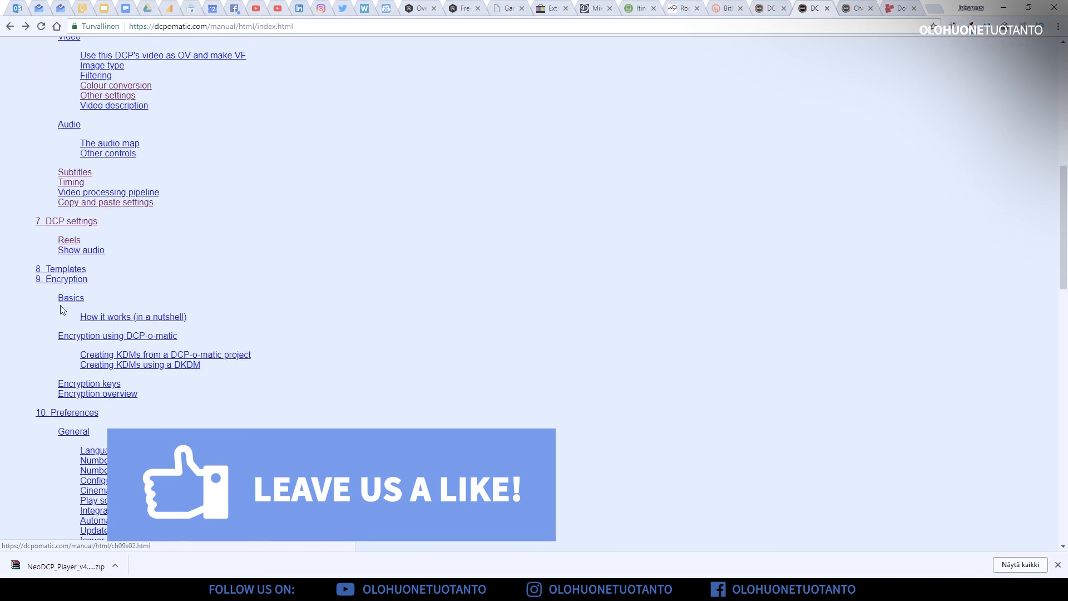
scroll(187, 332, "down", 4)
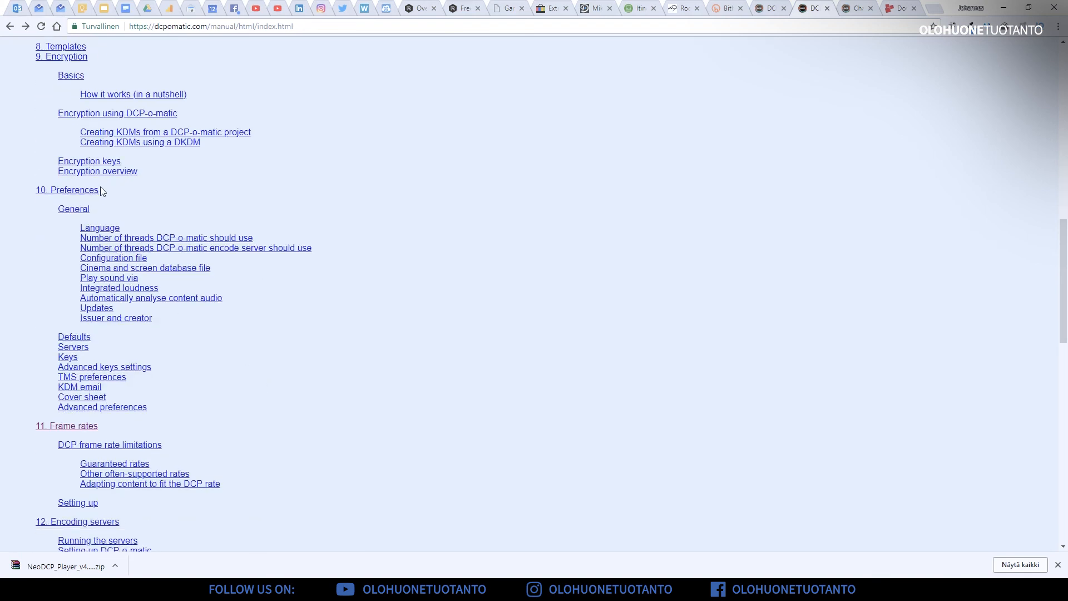
scroll(85, 333, "down", 3)
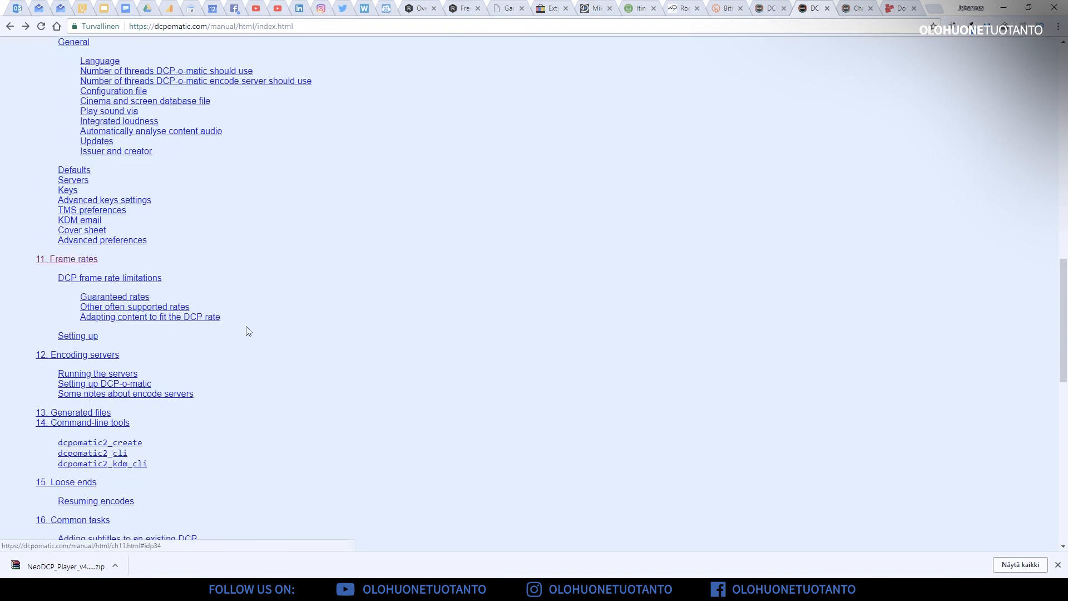
scroll(248, 331, "down", 3)
scroll(171, 394, "up", 20)
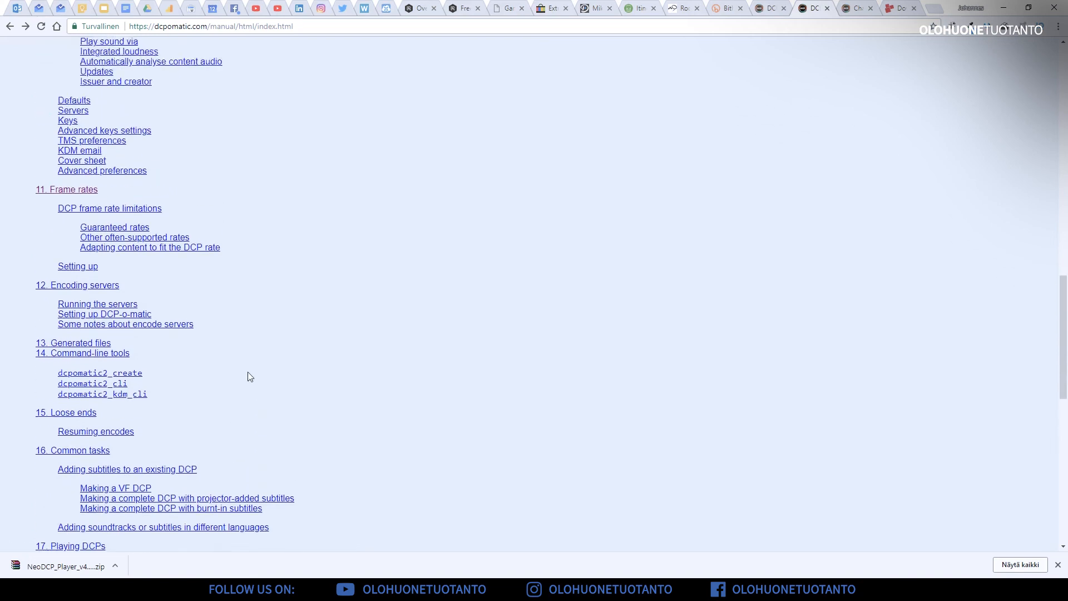